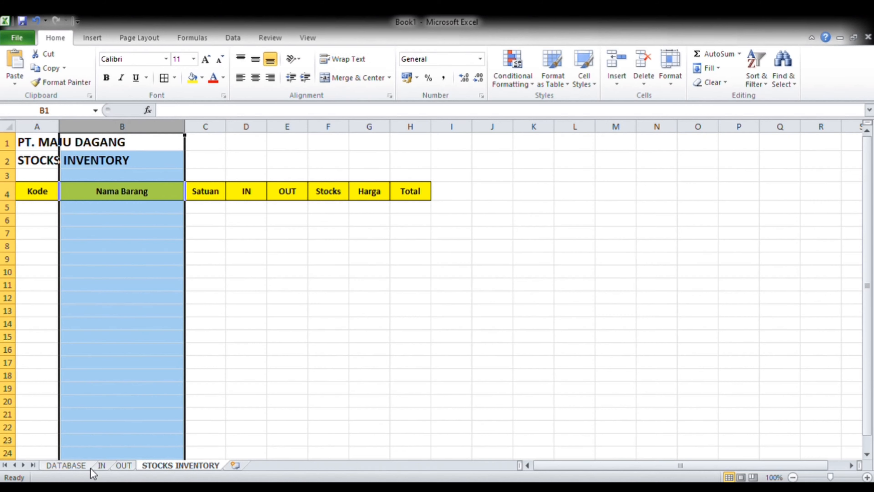
Look through the DATABASE, IN and OUT sheets, ending on the STOCKS INVENTORY sheet.
left_click(99, 465)
left_click(71, 464)
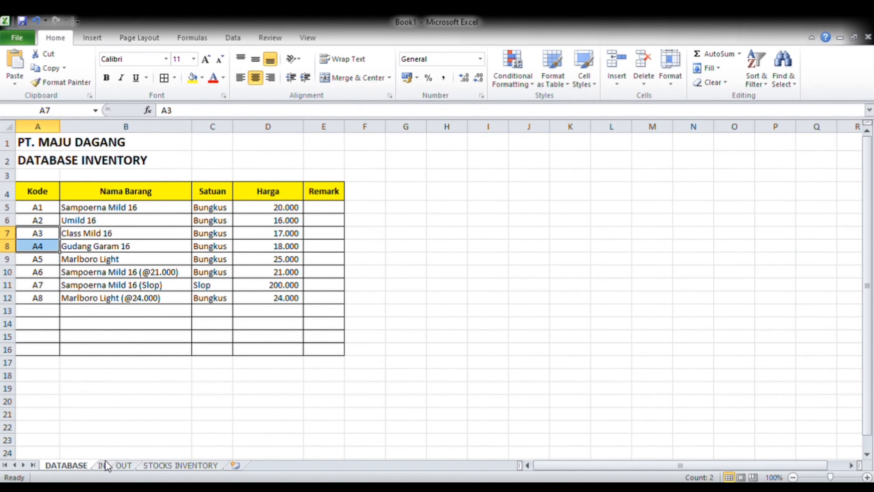
left_click(100, 464)
left_click(122, 464)
left_click(104, 463)
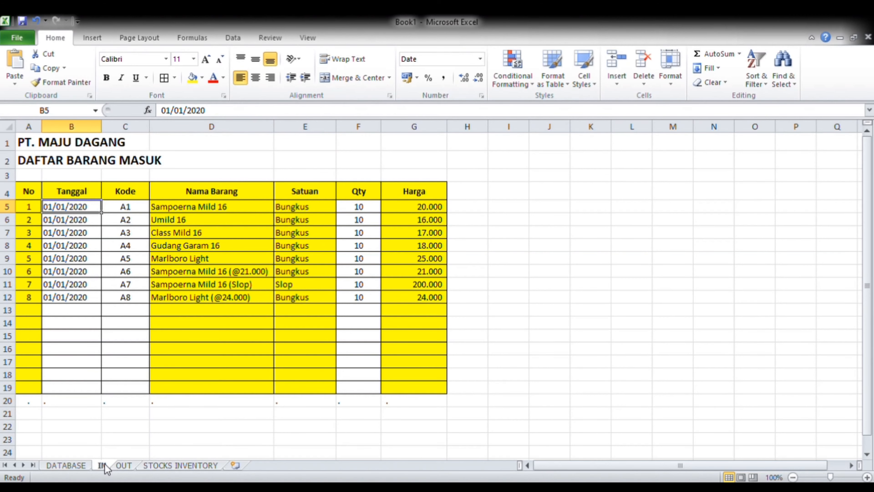
left_click(121, 465)
left_click(167, 464)
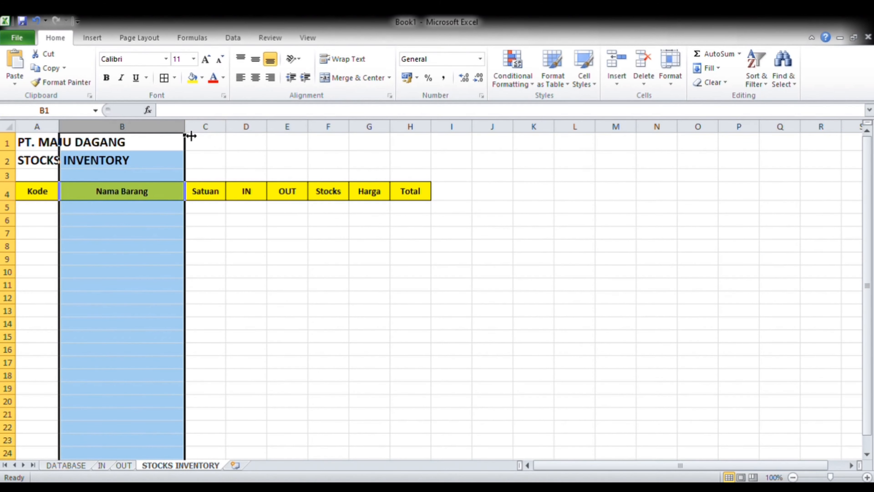
Widen the Nama Barang and Satuan columns on the STOCKS INVENTORY sheet.
left_click_drag(186, 134, 193, 136)
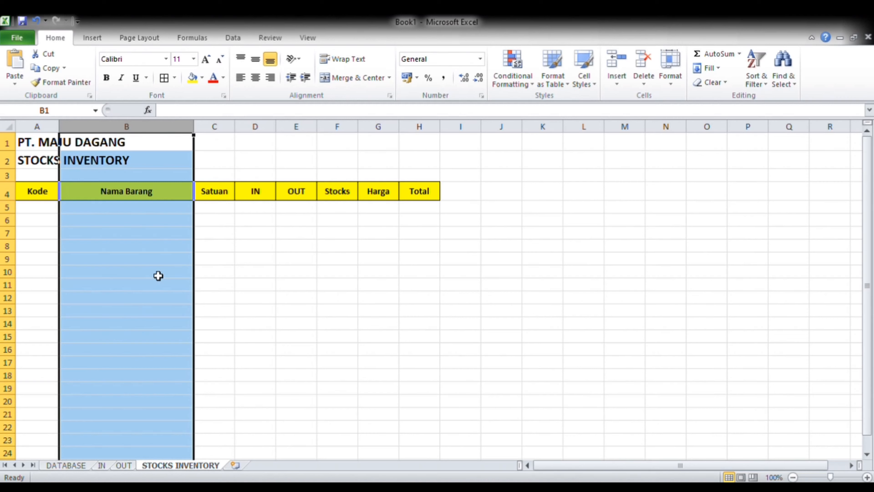
left_click(68, 465)
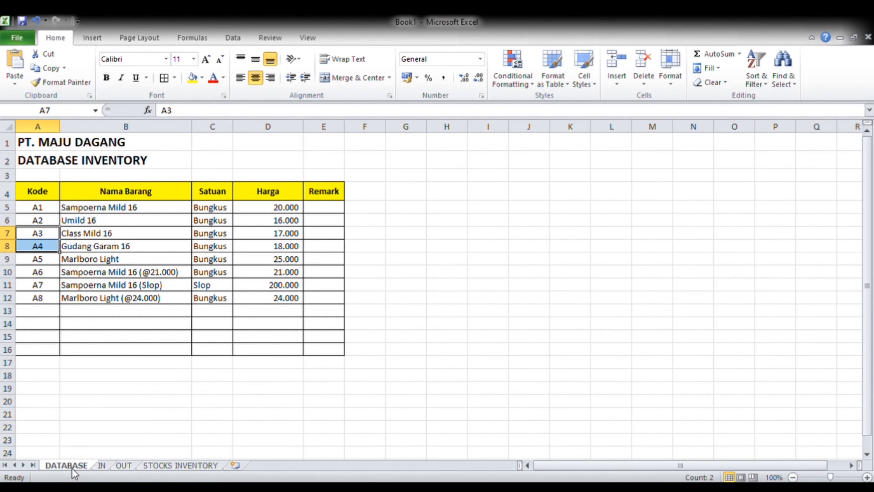
left_click(102, 465)
left_click(127, 464)
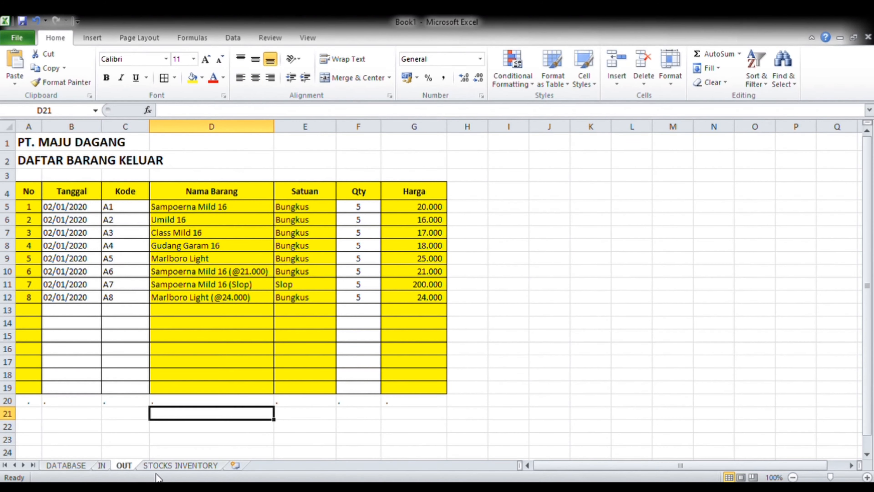
left_click(161, 465)
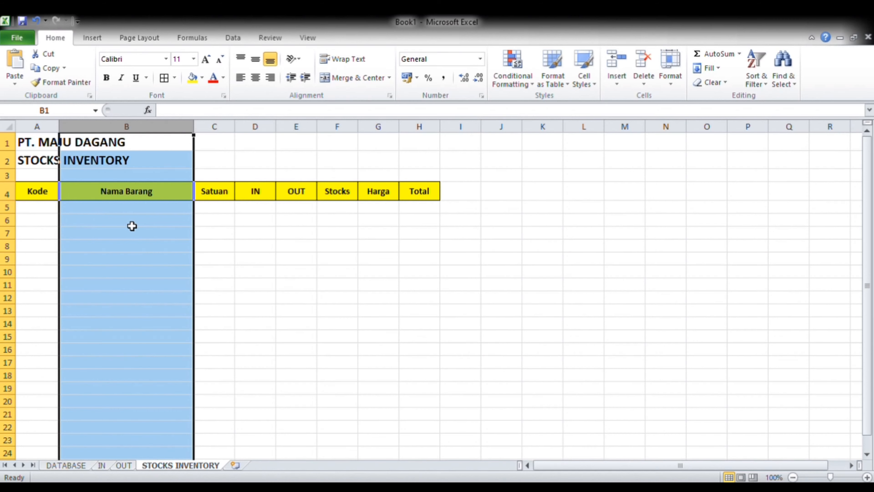
left_click(131, 222)
left_click_drag(194, 133, 245, 133)
left_click(229, 136)
Widen the IN, OUT and Stocks columns together to the same width.
left_click(272, 140)
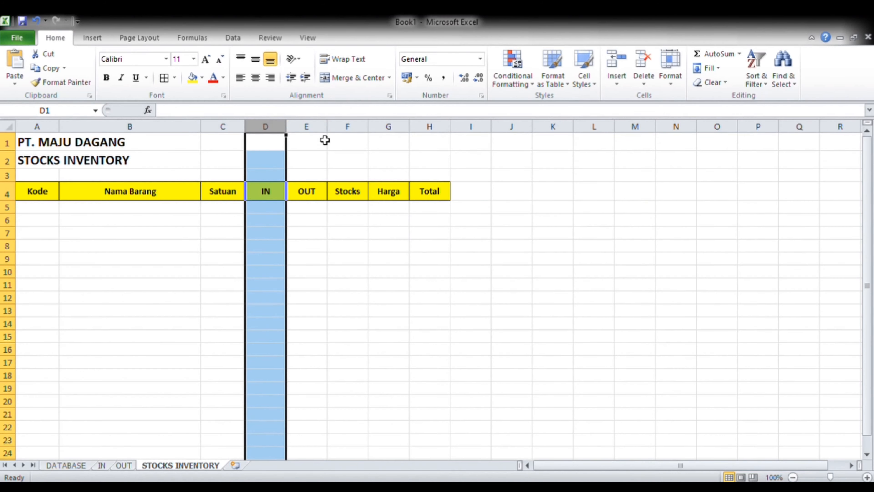
left_click(318, 140, "shift")
left_click(358, 137, "shift")
left_click_drag(358, 136, 287, 137)
left_click(369, 138)
left_click(295, 142)
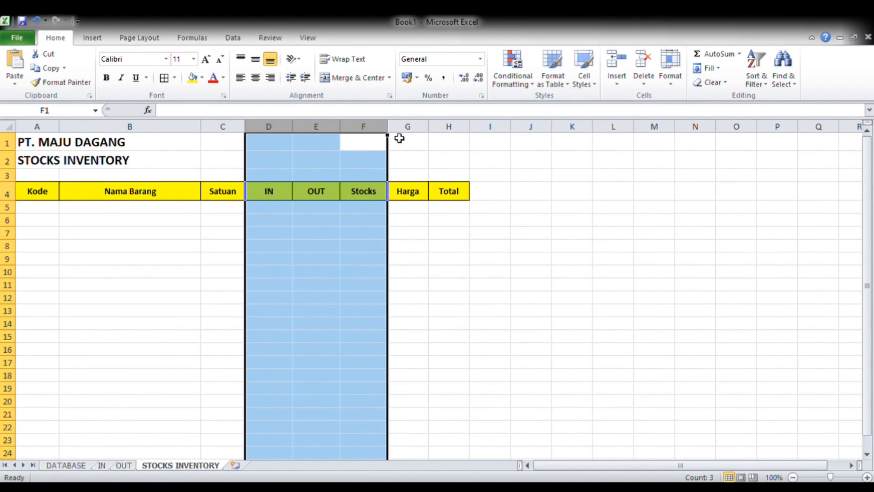
Widen the Harga and Total columns equally and apply comma style with reduced decimals to their cells from row 5 down.
left_click(398, 137)
left_click_drag(460, 137, 495, 157)
left_click_drag(413, 209, 413, 210)
key("ctrl+shift+Down")
left_click(443, 77)
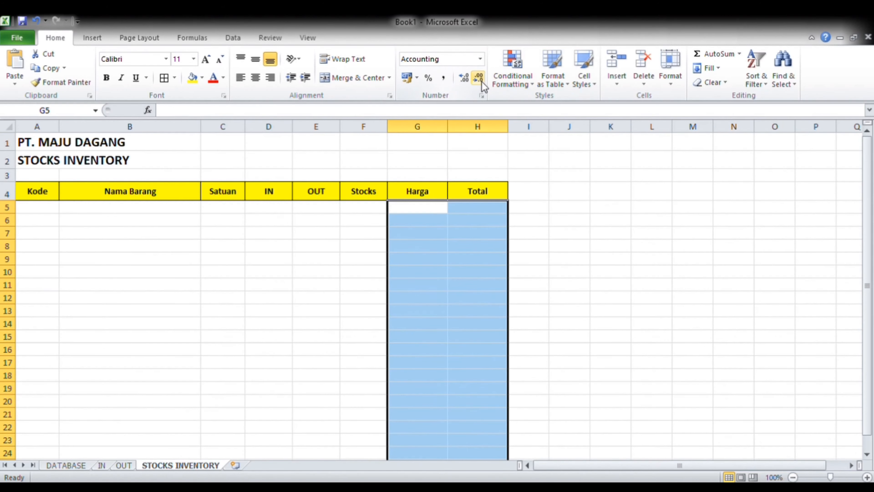
left_click(482, 82)
Apply all borders to the table body A5:H19 beneath the headers.
left_click(207, 209)
left_click(20, 220)
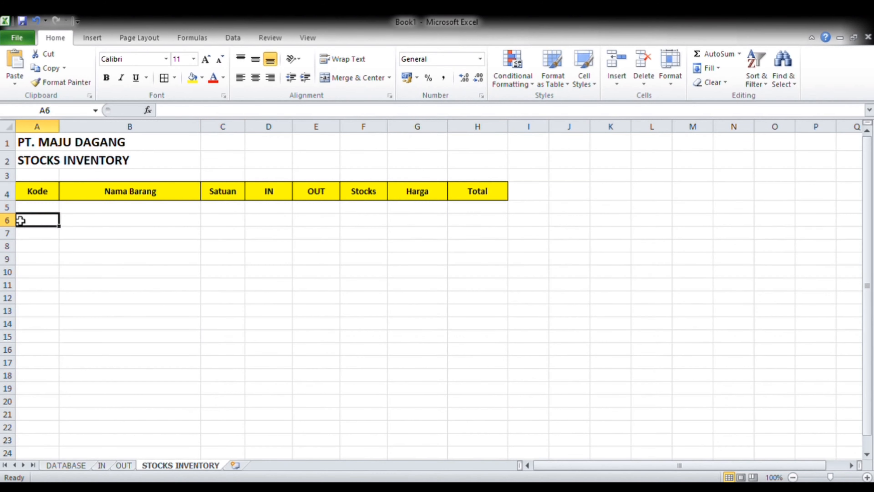
left_click(39, 211)
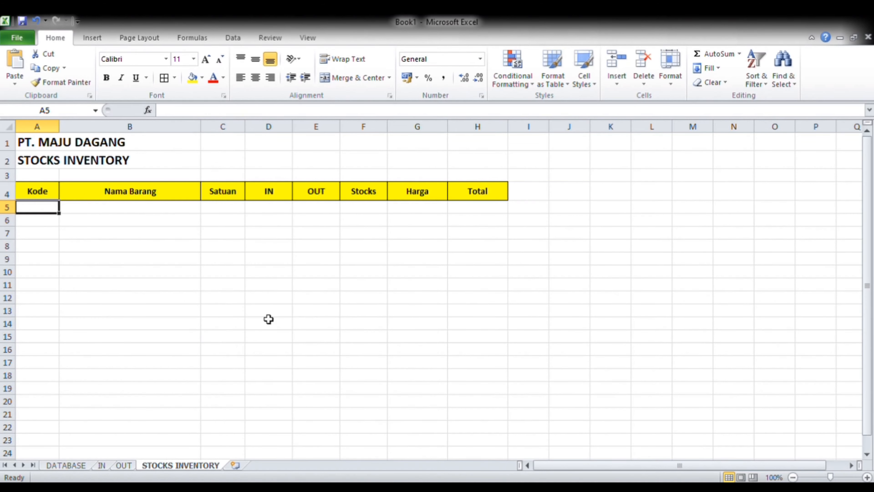
left_click(493, 389, "shift")
left_click(164, 78)
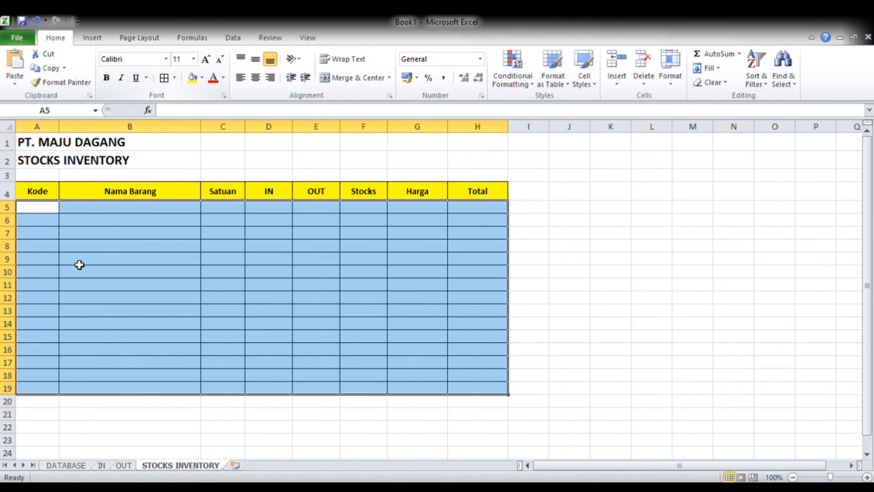
Link cell A5 to the first Kode on the DATABASE sheet with =DATABASE!A5.
left_click(49, 214)
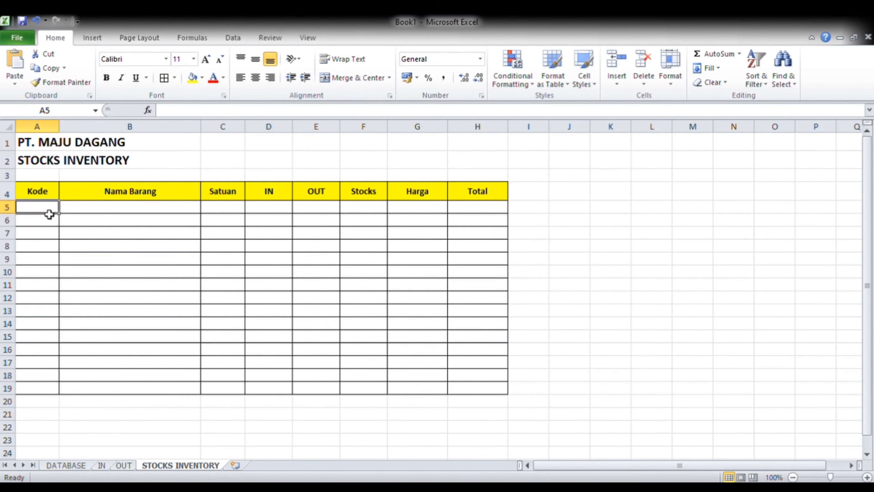
type("=")
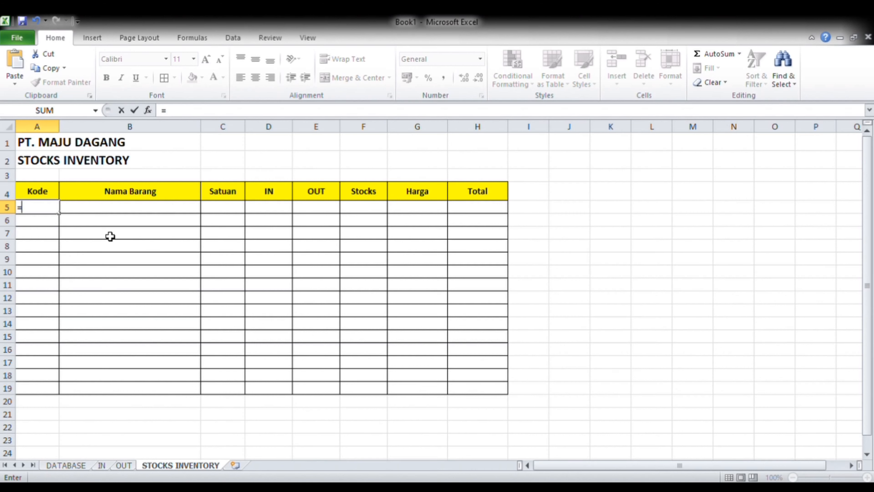
left_click(83, 466)
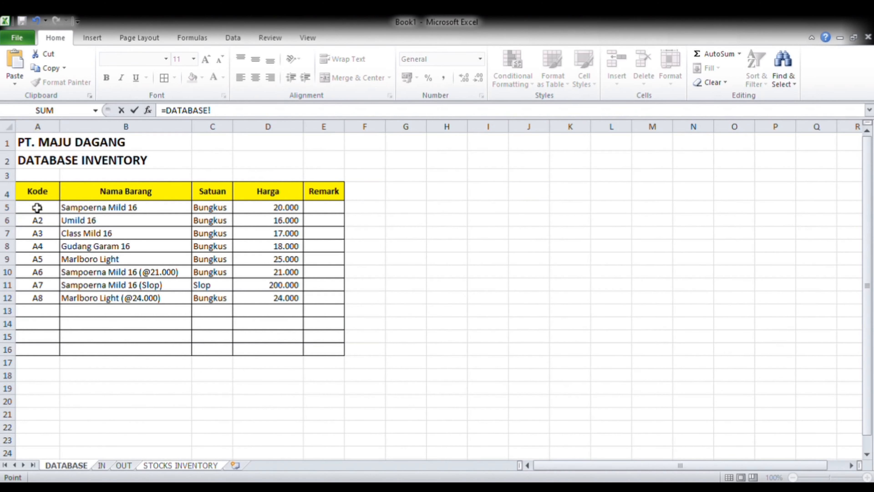
left_click(45, 211)
key("Return")
left_click(47, 209)
key("ctrl+c")
key("Down")
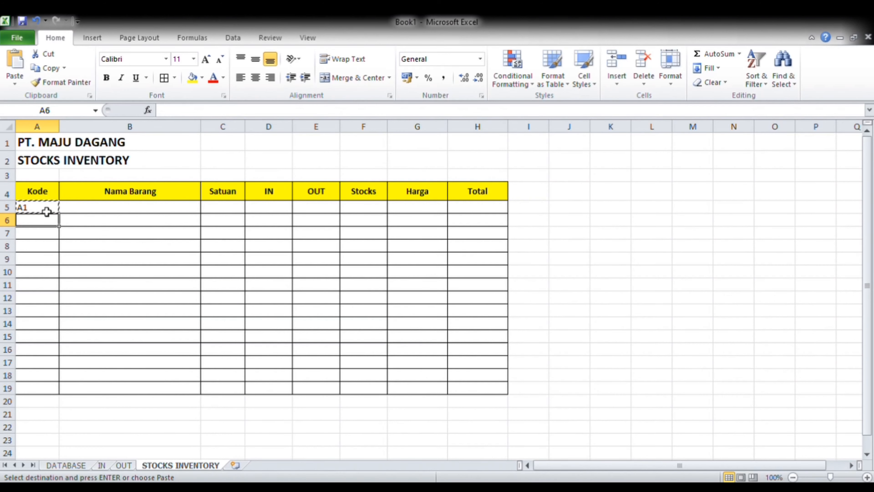
key("Escape")
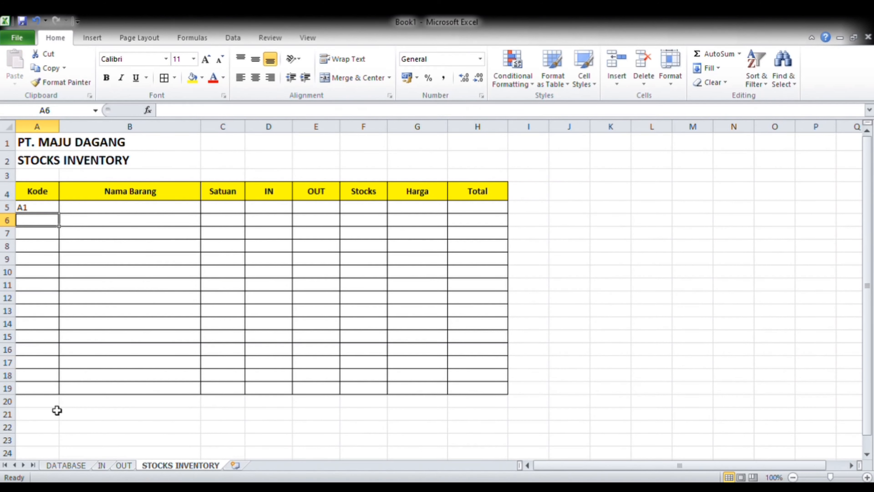
Enter a period in A20 below the table and copy it across B20:H20.
left_click(53, 401)
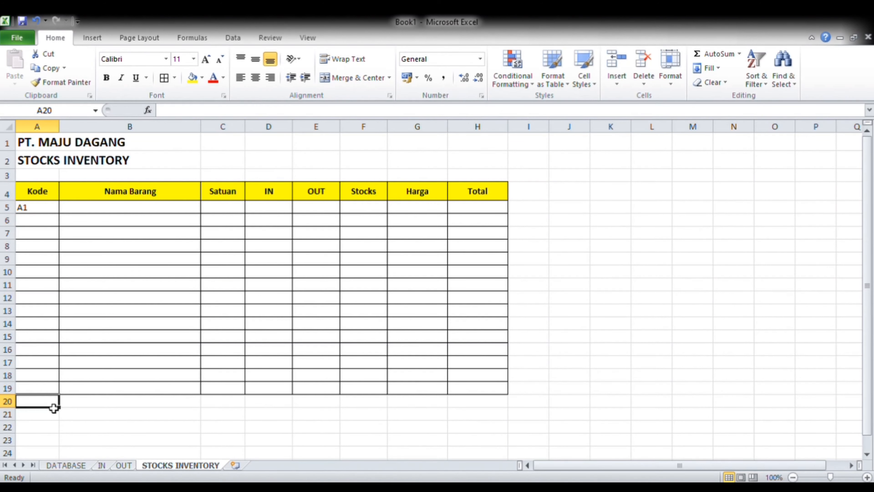
key("ctrl+c")
key("Right")
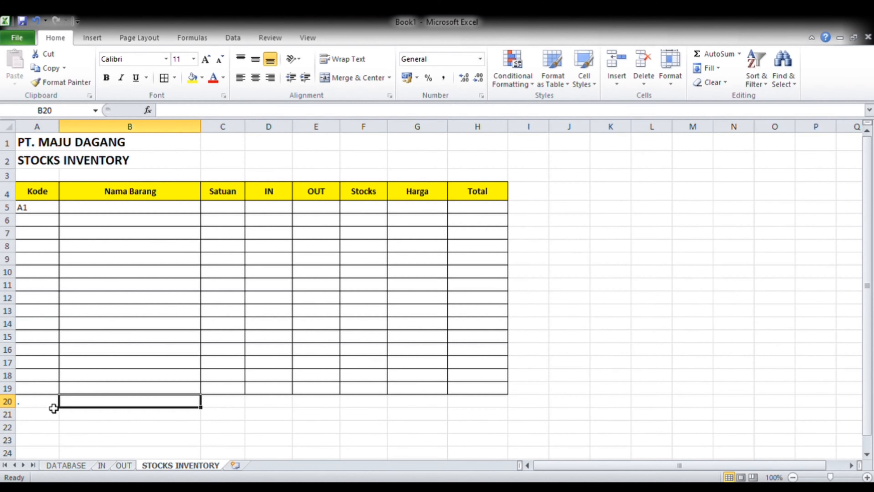
key("shift+Right")
key("shift+Right")
key("shift+Right")
key("shift+Right")
key("shift+Right")
key("shift+Right")
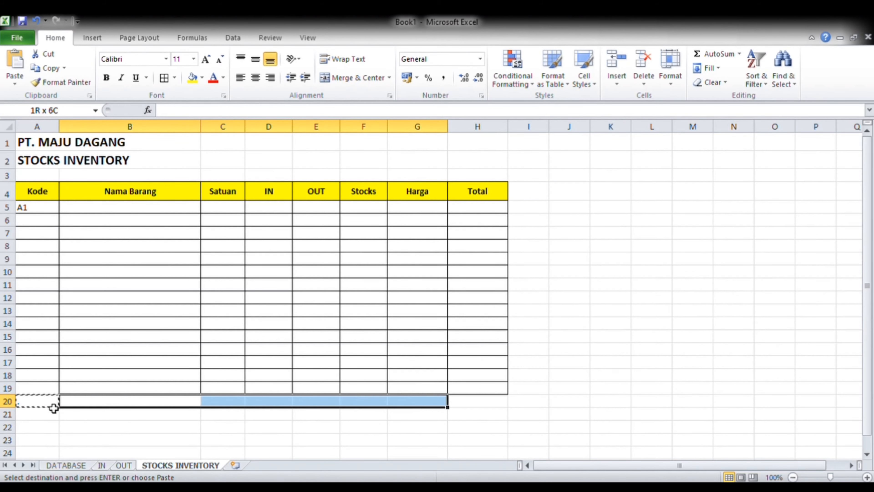
key("ctrl+v")
Re-enter the formula =DATABASE!A5 in cell A5 of the STOCKS INVENTORY sheet.
left_click(49, 220)
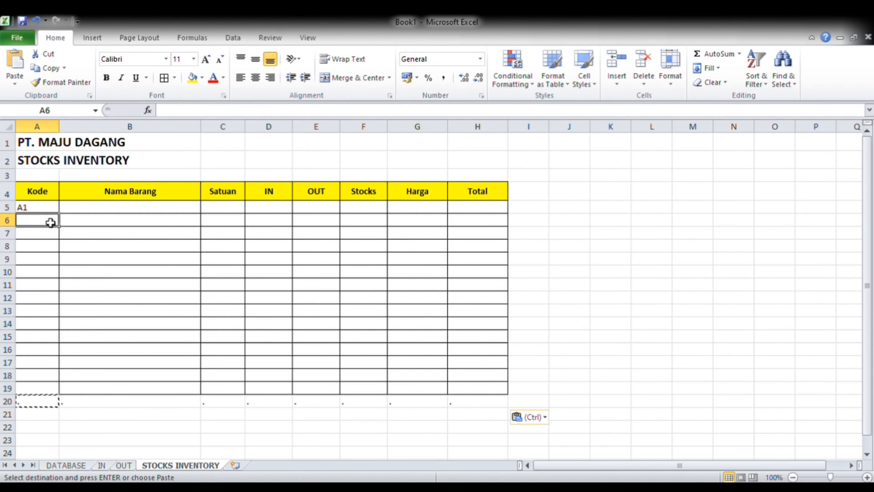
key("Up")
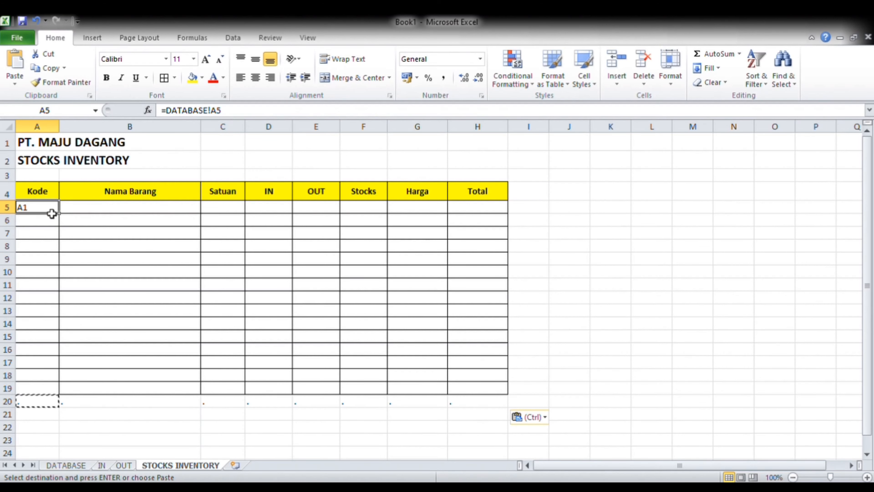
type("=")
left_click(73, 466)
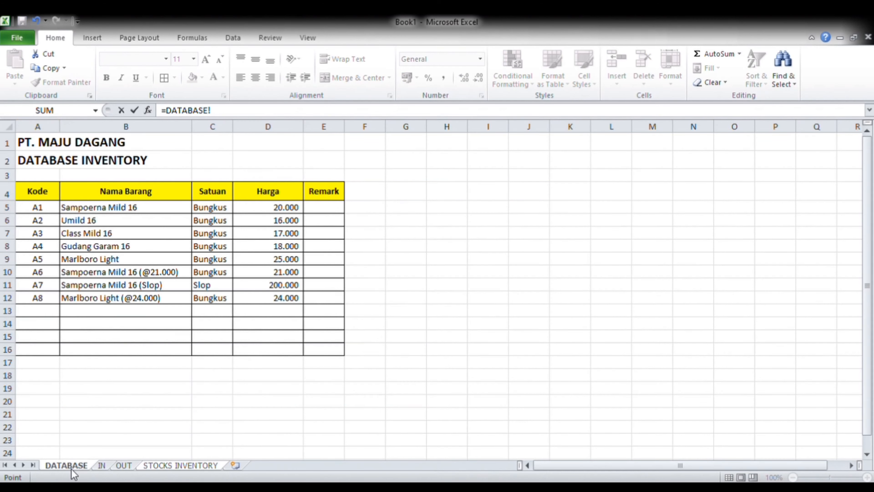
left_click(40, 209)
key("Return")
Copy the Kode formula from A5 into A6:A19 and check several of the filled cells.
left_click(39, 208)
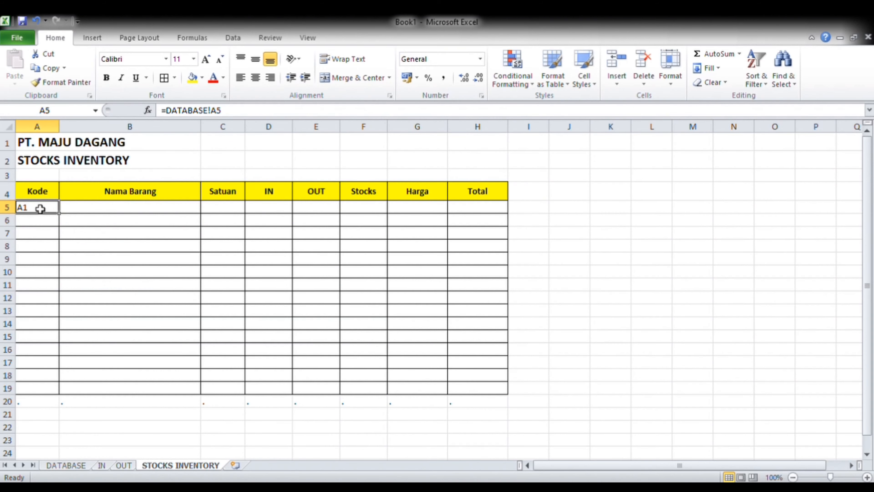
key("ctrl+c")
left_click(41, 226)
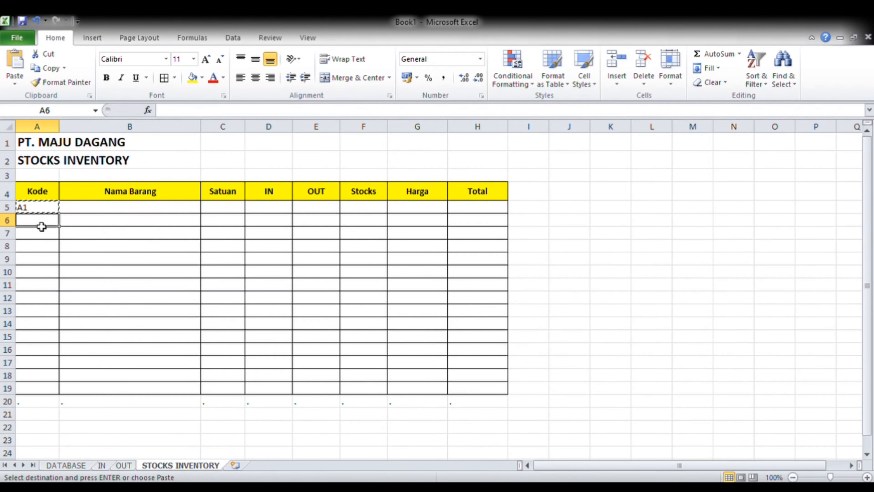
key("ctrl+shift+Down")
key("shift+Up")
key("ctrl+v")
left_click(28, 271)
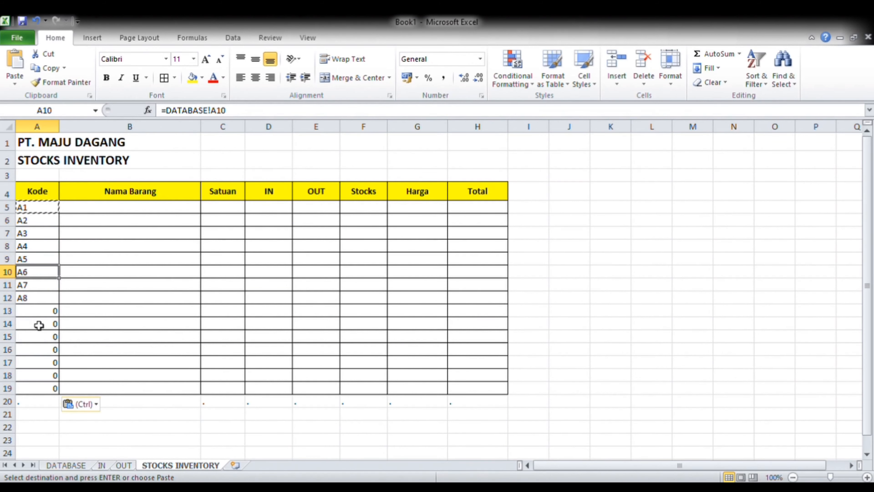
left_click(39, 324)
left_click(48, 311)
left_click(51, 385)
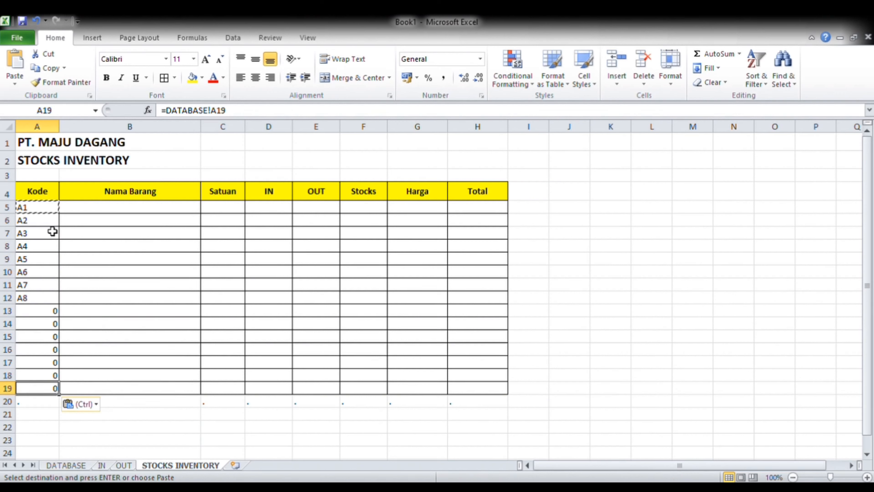
Wrap the Kode formula in A5 with IFERROR so it reads =IFERROR(DATABASE!A5;"").
left_click(47, 208)
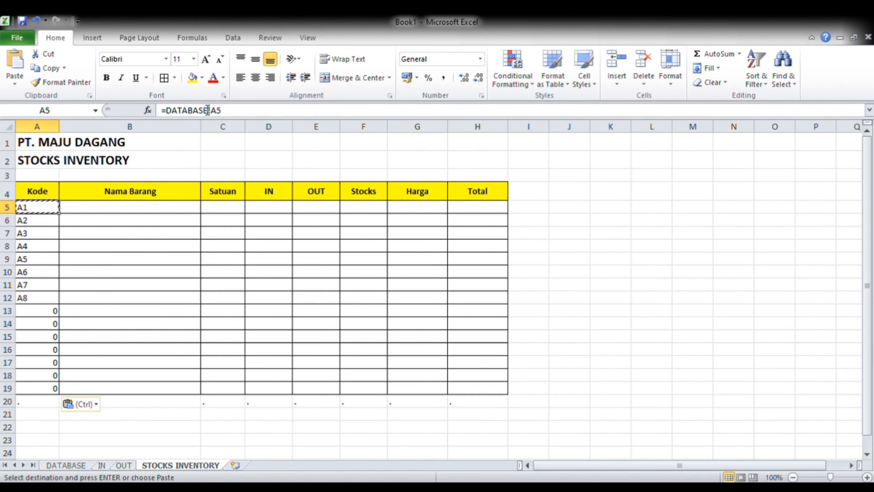
left_click(171, 114)
type("ifer")
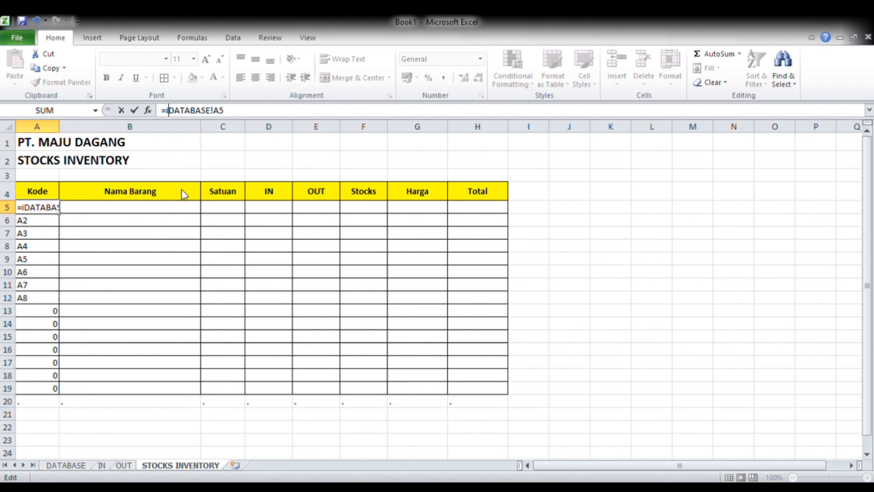
type("ror")
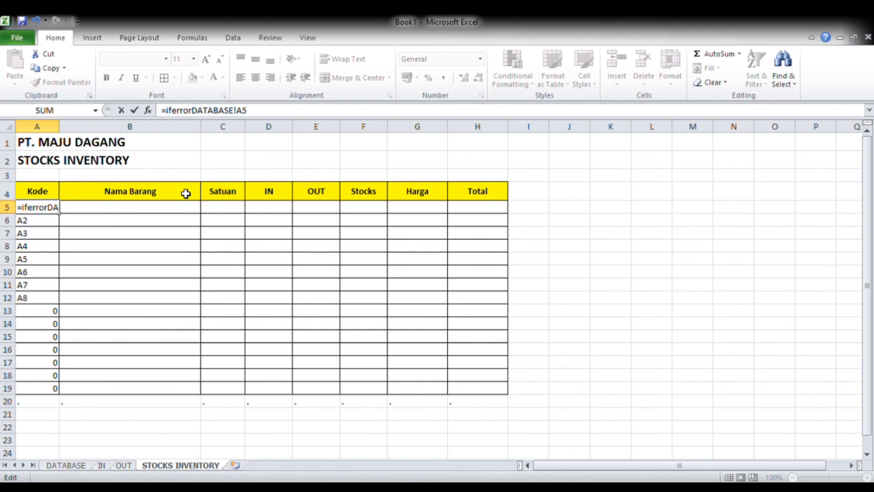
type("(")
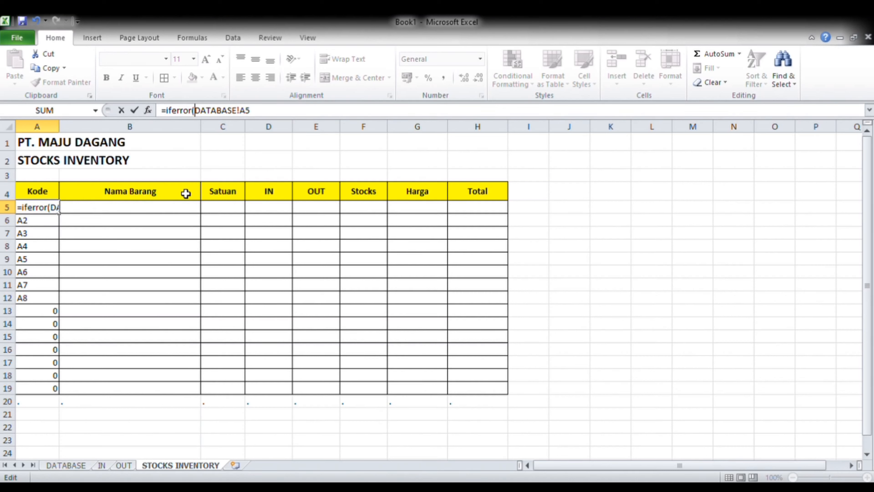
key("End")
type(";\"\")")
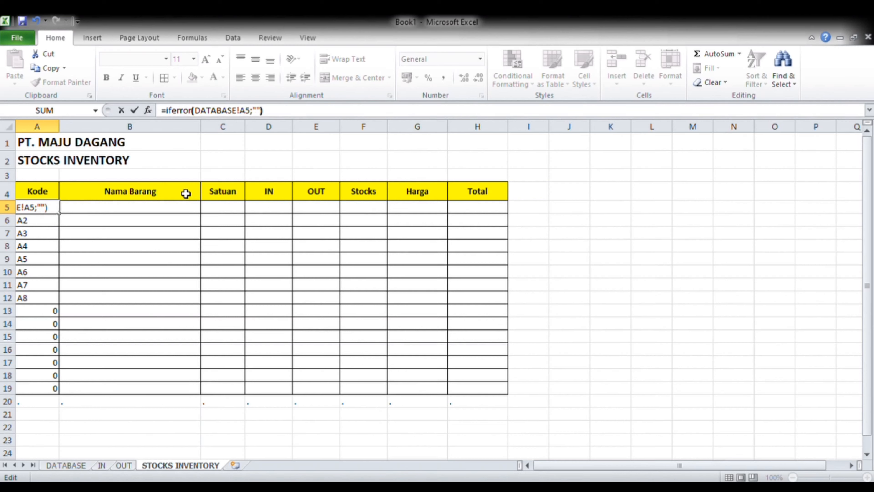
key("Return")
Copy the IFERROR formula from A5 into A6:A19, replacing the plain links.
key("Up")
key("ctrl+c")
key("Down")
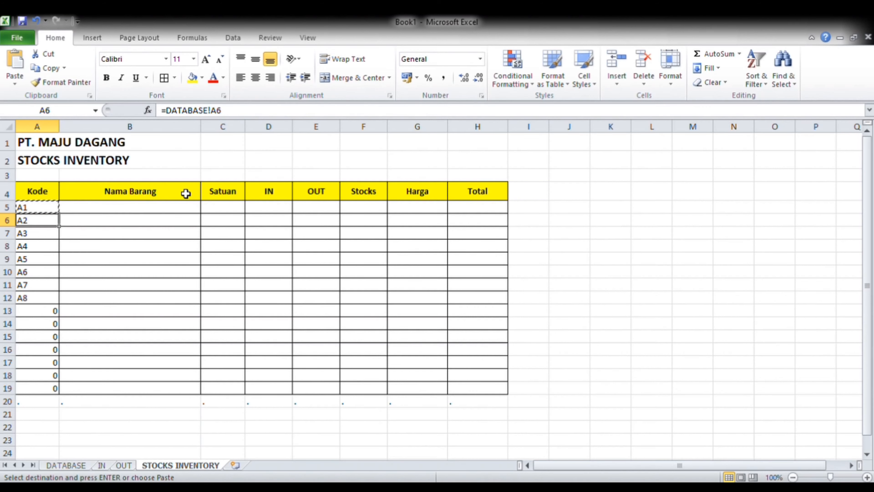
key("ctrl+shift+Down")
key("ctrl+v")
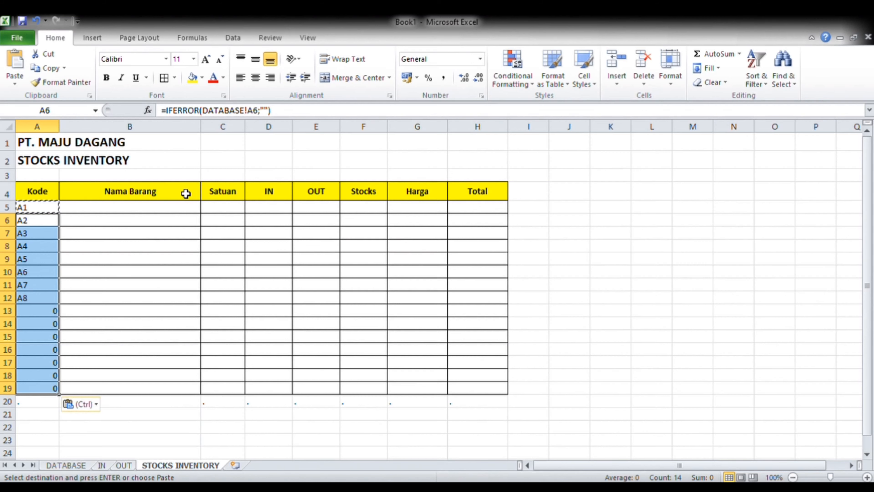
Undo the copied IFERROR formulas and the IFERROR wrap in the Kode column, going back to the plain DATABASE links.
key("Up")
key("Down")
key("Up")
key("Up")
key("Down")
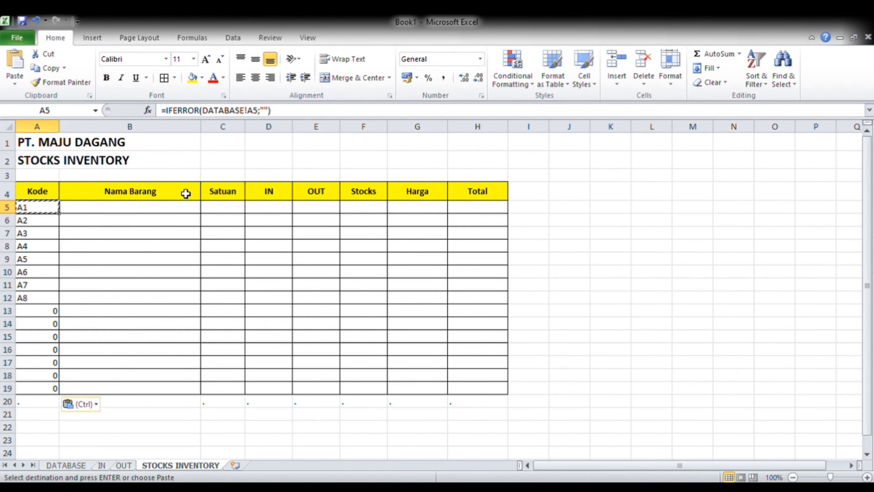
key("Down")
key("ctrl+shift+Down")
key("Up")
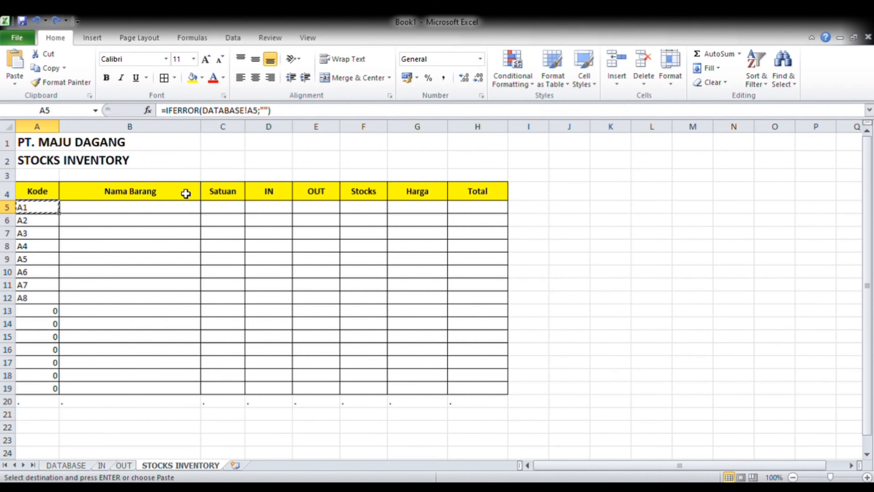
key("Up")
key("Down")
key("Down")
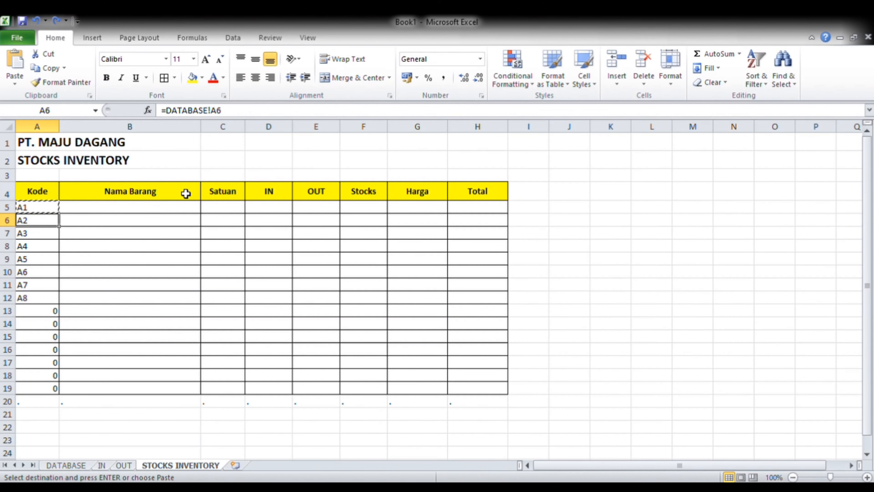
Centre the Kode column cells A5:A20 horizontally.
key("Up")
key("ctrl+shift+Down")
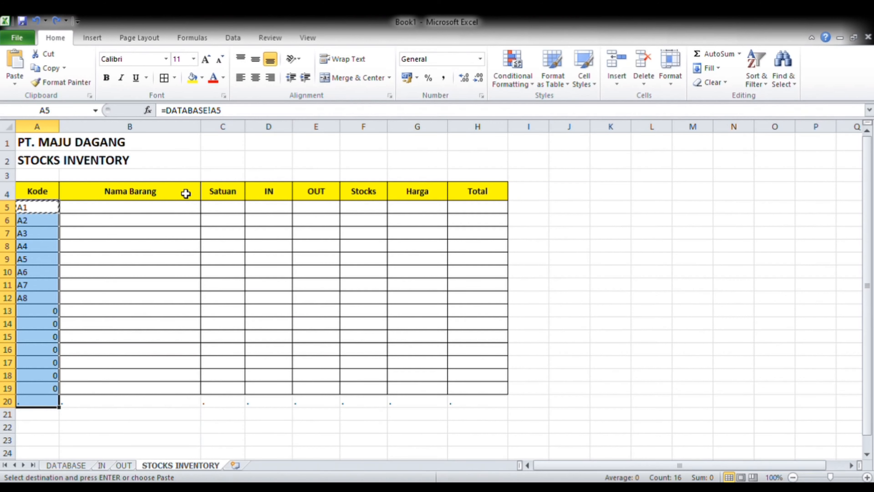
left_click(261, 79)
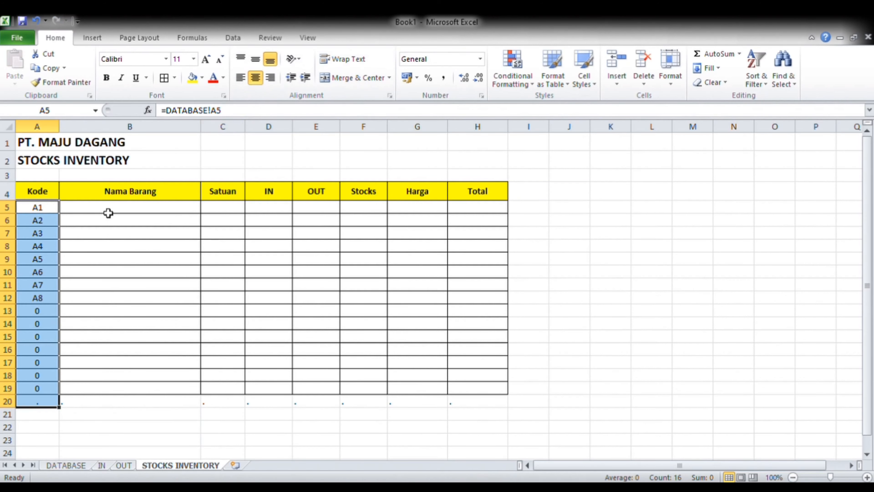
Enter =IFERROR(VLOOKUP(A5;database1;2;0);"") in B5 to look up the first item's Nama Barang.
left_click_drag(109, 210, 114, 222)
key("shift+Up")
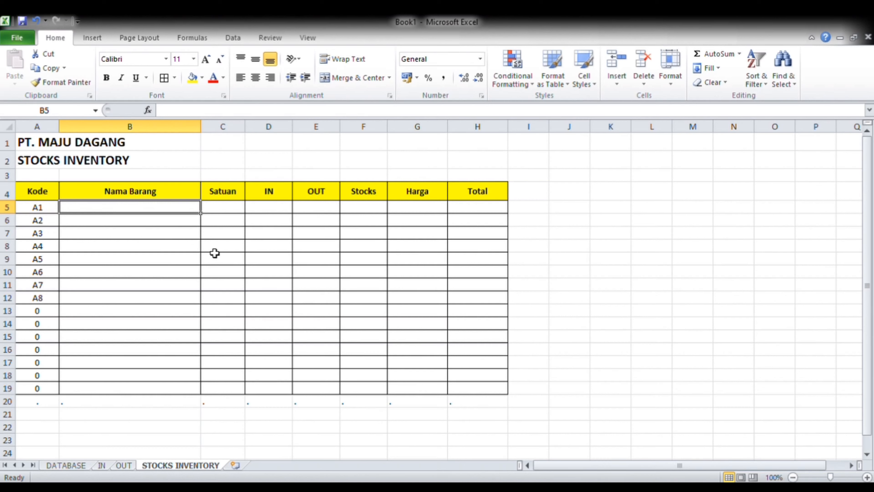
type("=")
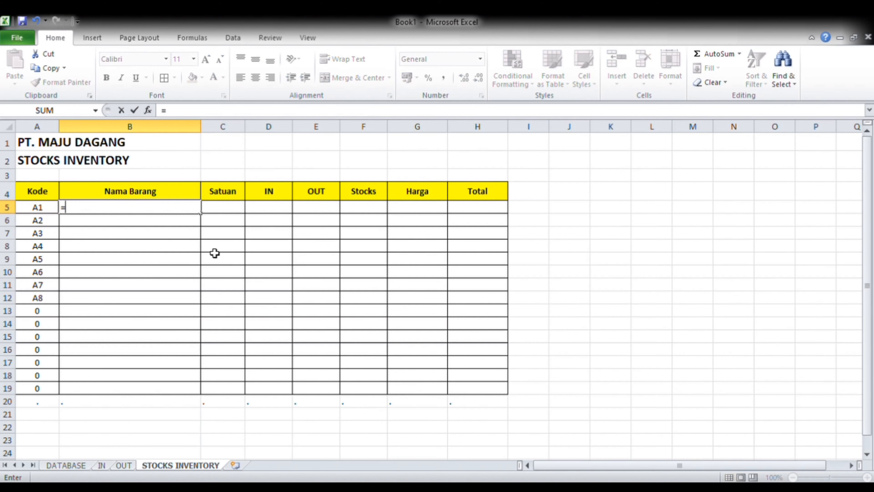
type("iferror(")
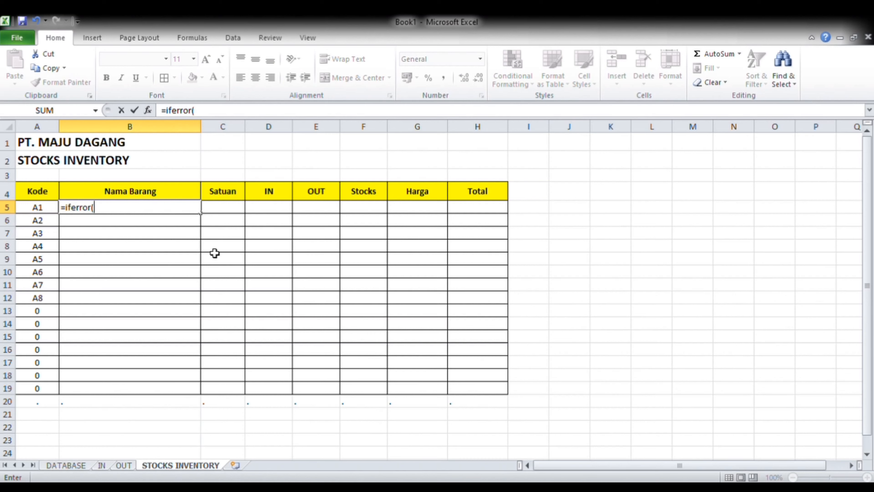
type("vlookup(")
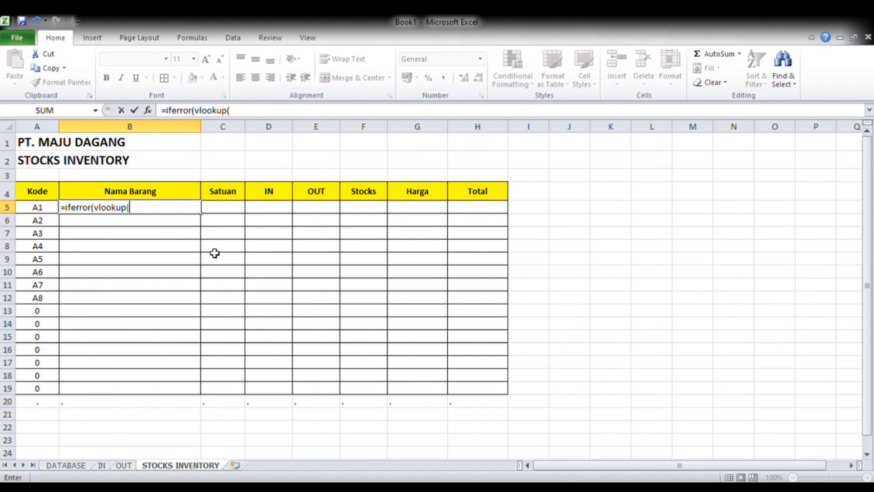
key("Left")
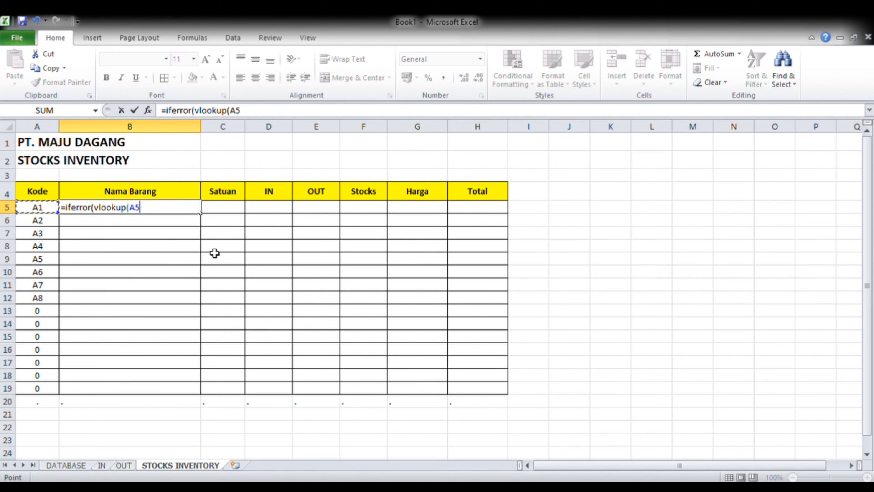
type(";database1")
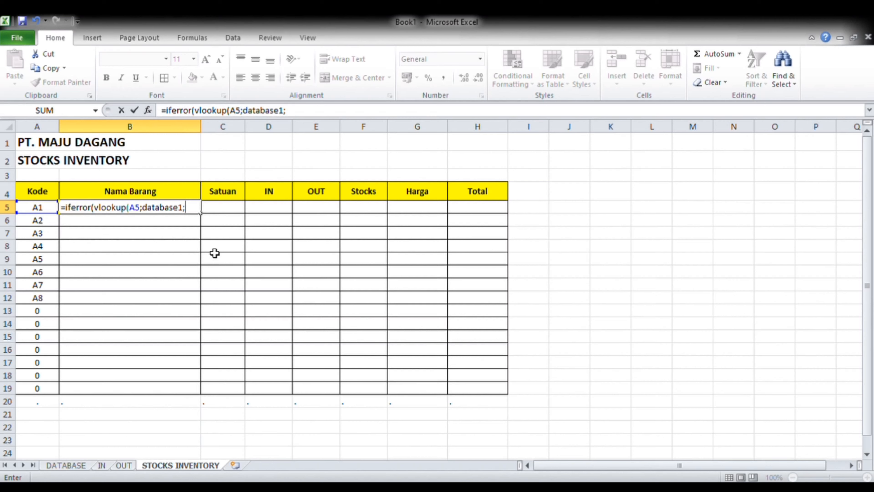
type(";2;0)")
type(";\"\")")
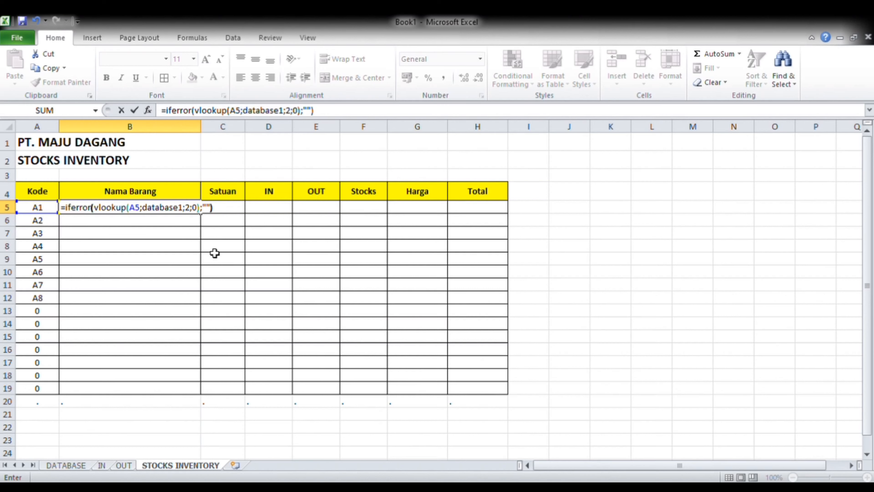
key("Return")
Copy the Nama Barang formula from B5 into B6:B19.
key("Up")
key("ctrl+c")
key("Down")
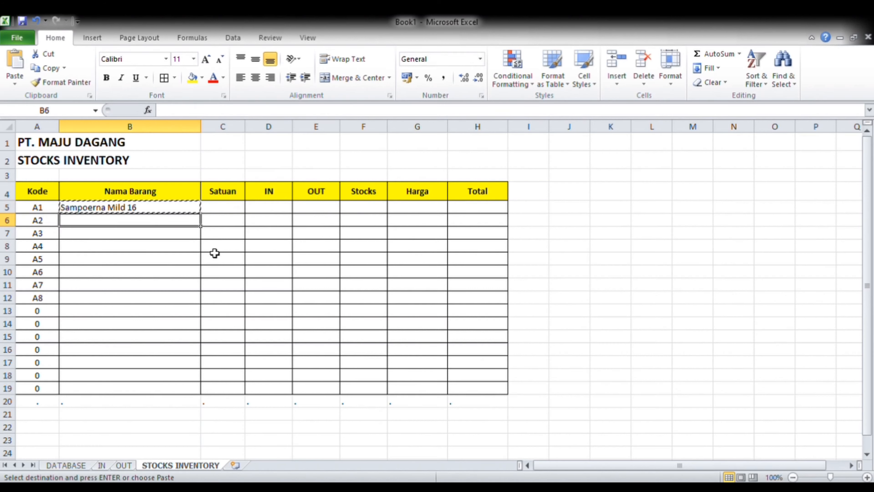
key("shift+Down")
key("shift+Down")
key("shift+Down")
key("shift+Down")
key("shift+Down")
key("shift+Down")
key("shift+Down")
key("shift+Down")
key("shift+Down")
key("shift+Down")
key("shift+Down")
key("shift+Down")
key("shift+Down")
key("ctrl+v")
Examine the lookup formulas in the filled Nama Barang cells, including the rows without an item code.
key("Down")
key("Down")
key("Down")
key("Down")
key("Down")
key("Down")
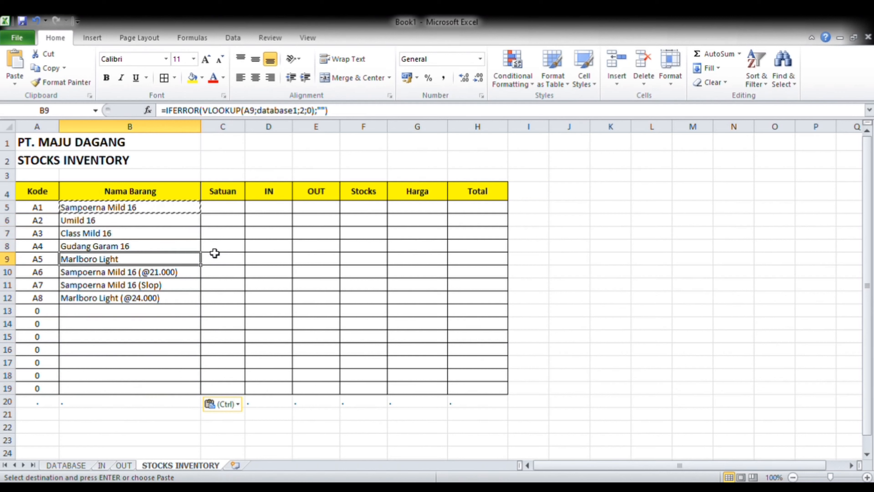
key("Down")
key("Down")
key("Down")
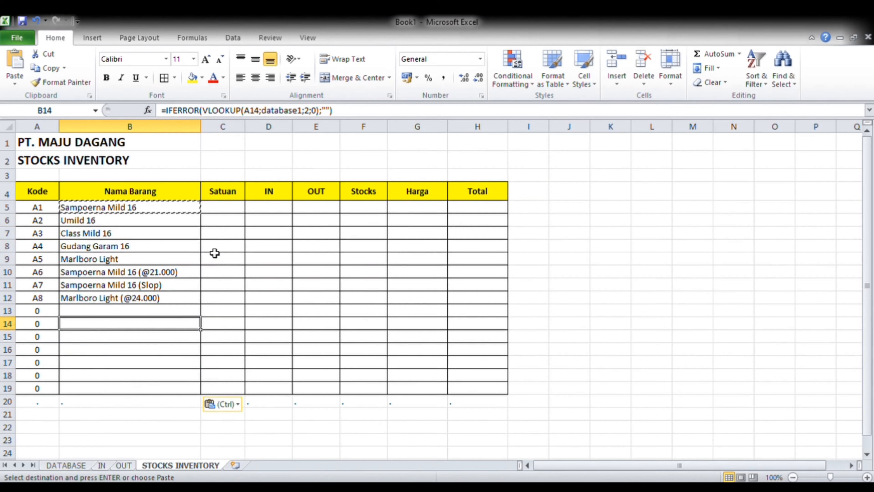
key("Up")
key("Up")
key("Up")
key("Up")
key("Up")
key("Up")
key("Up")
key("Up")
key("Up")
key("Up")
key("Up")
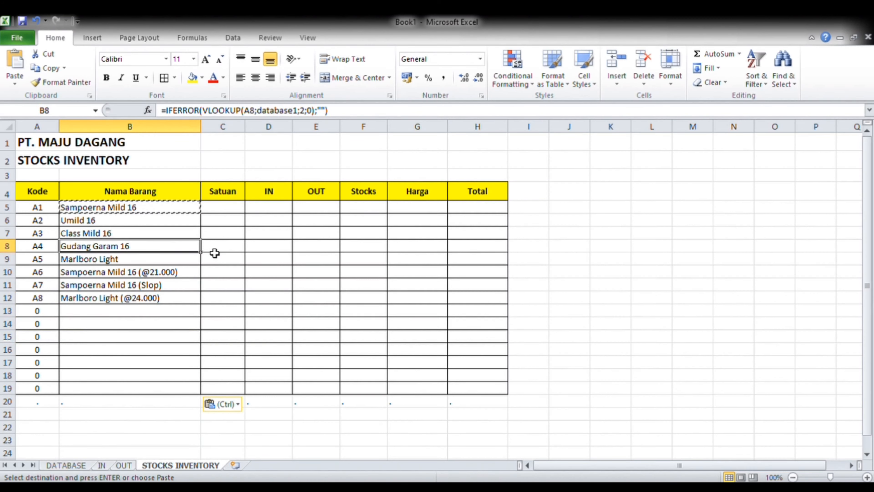
key("Down")
key("Down")
key("Down")
key("Down")
key("Down")
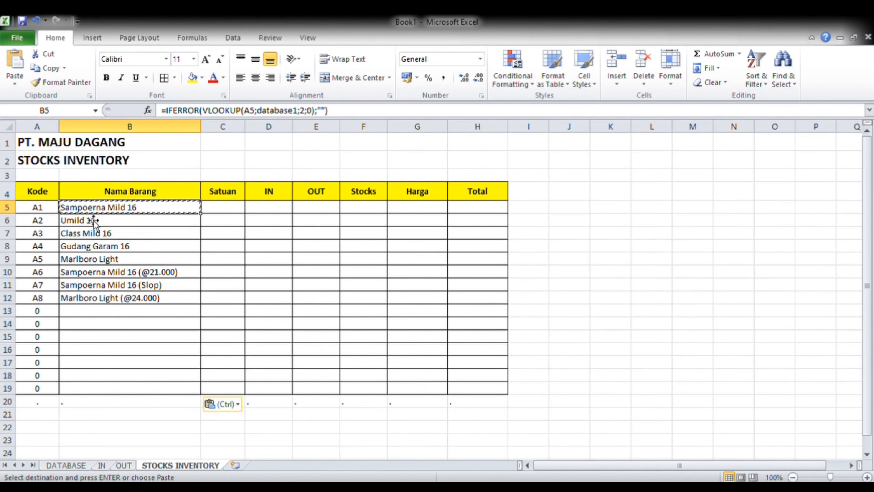
On the DATABASE sheet, select columns A to E from row 5 to the last row to inspect the database1 range.
left_click(57, 468)
left_click(48, 206)
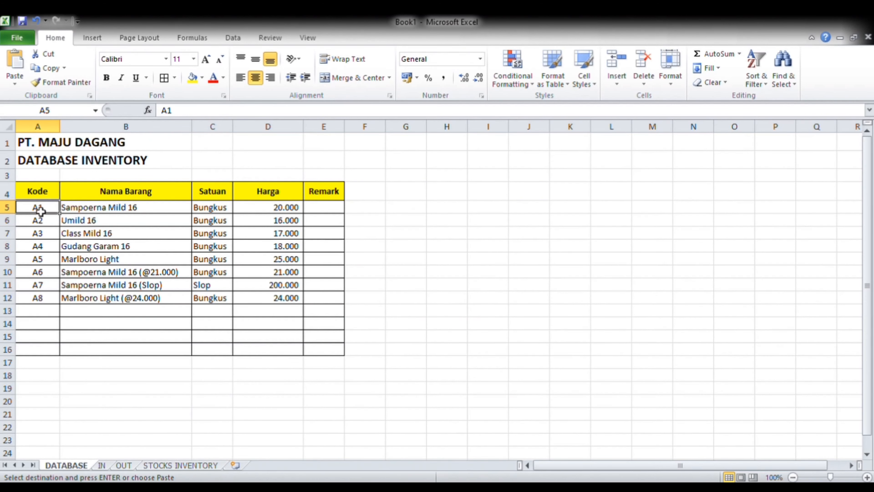
left_click(343, 352, "shift")
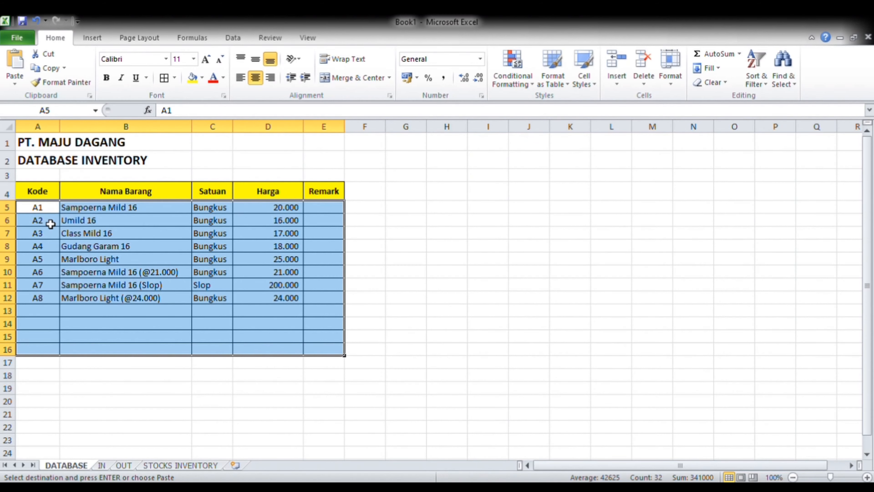
key("ctrl+shift+Down")
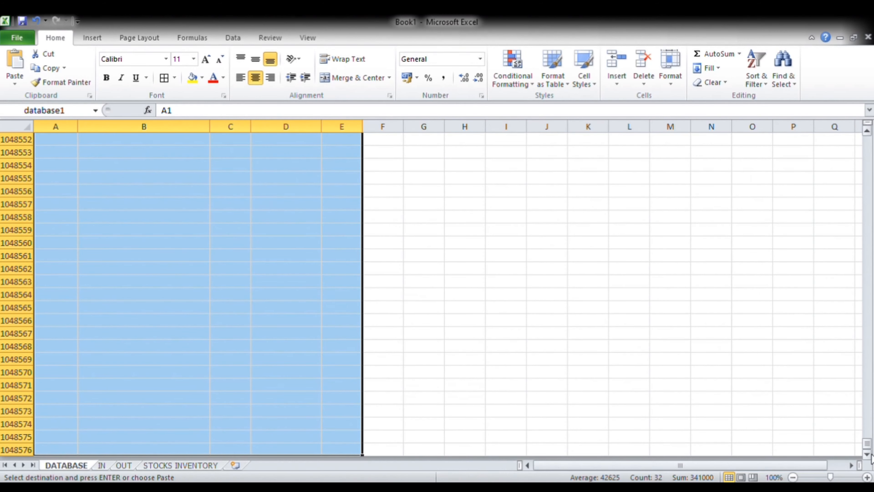
left_click_drag(868, 442, 871, 92)
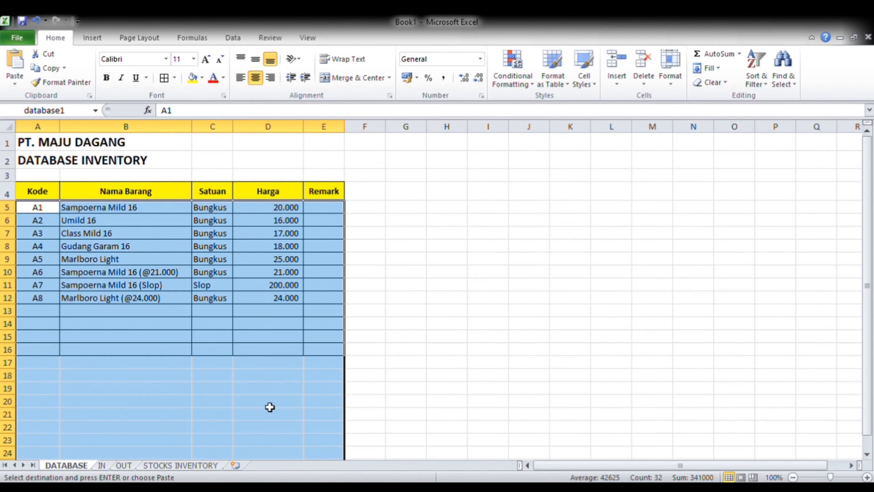
On the STOCKS INVENTORY sheet, enter =IFERROR(VLOOKUP(A5;database1;3;0);"") in C5 for the first item's Satuan.
left_click(159, 464)
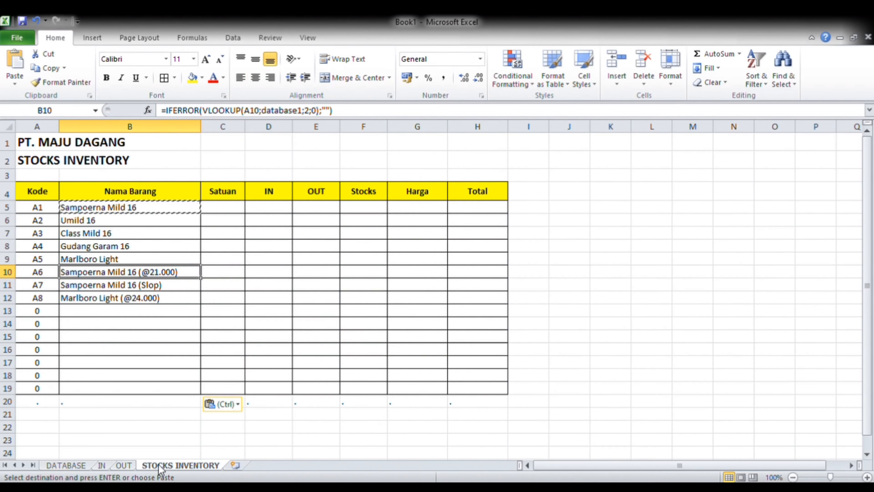
left_click(223, 207)
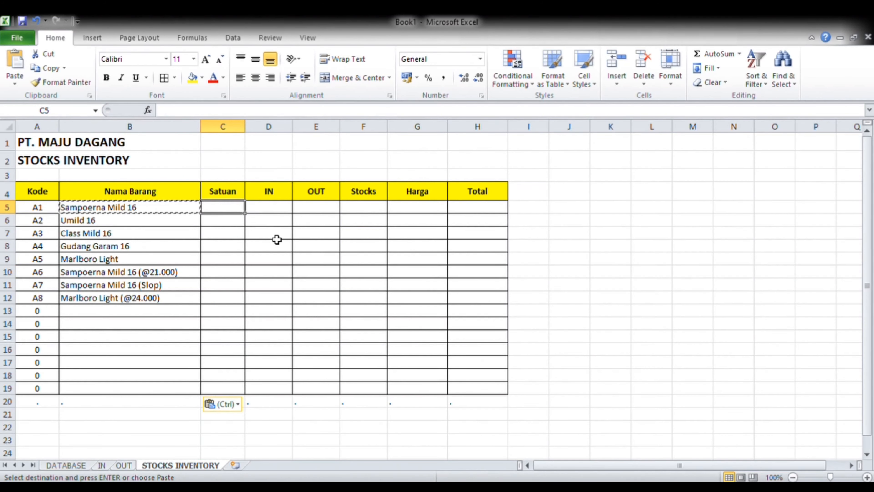
type("=")
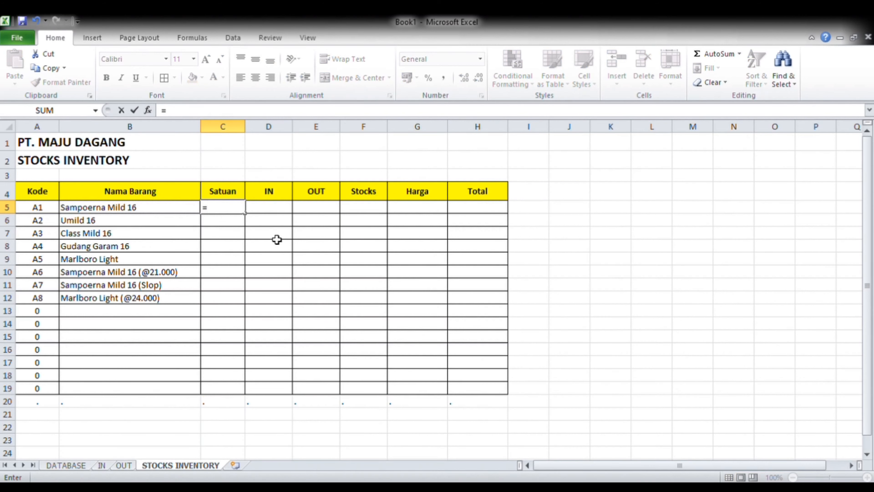
type("iferror")
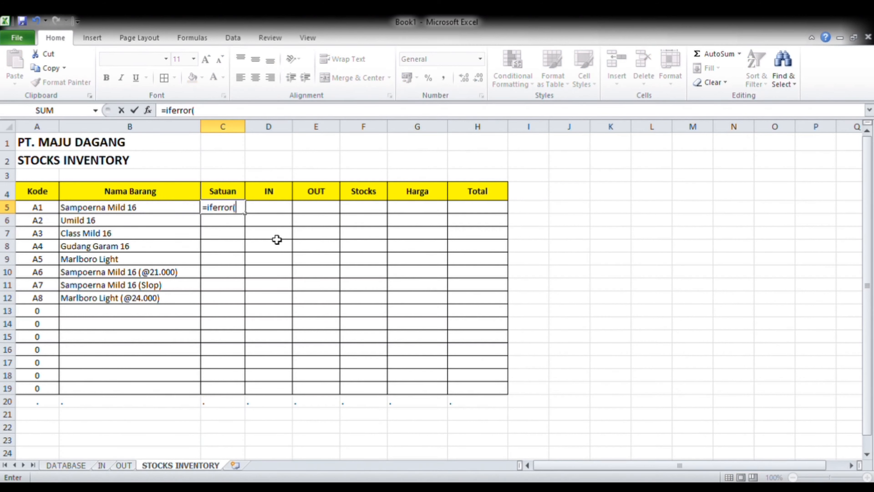
type("(vlookup(")
key("Left")
key("Left")
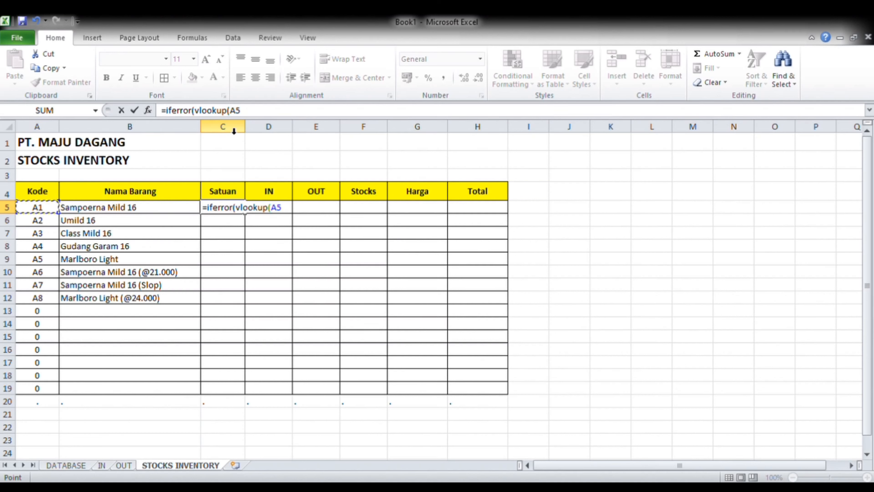
type(";databaa")
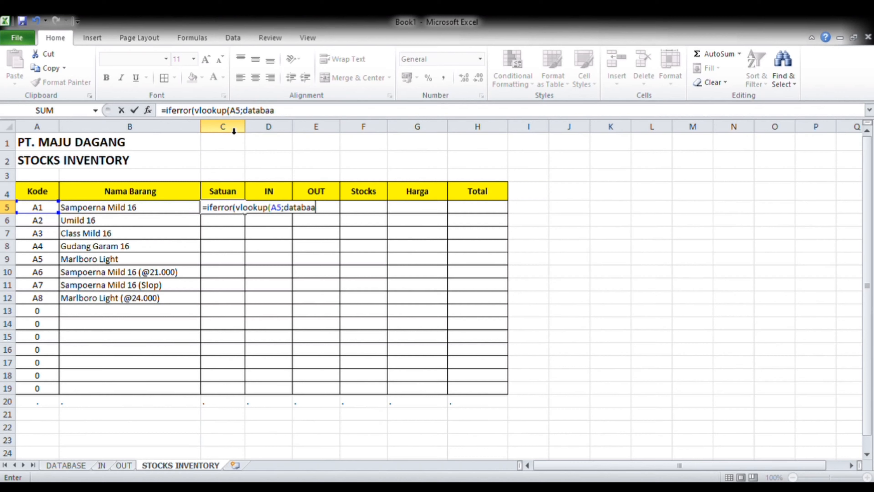
type("s")
key("BackSpace")
key("BackSpace")
type("s")
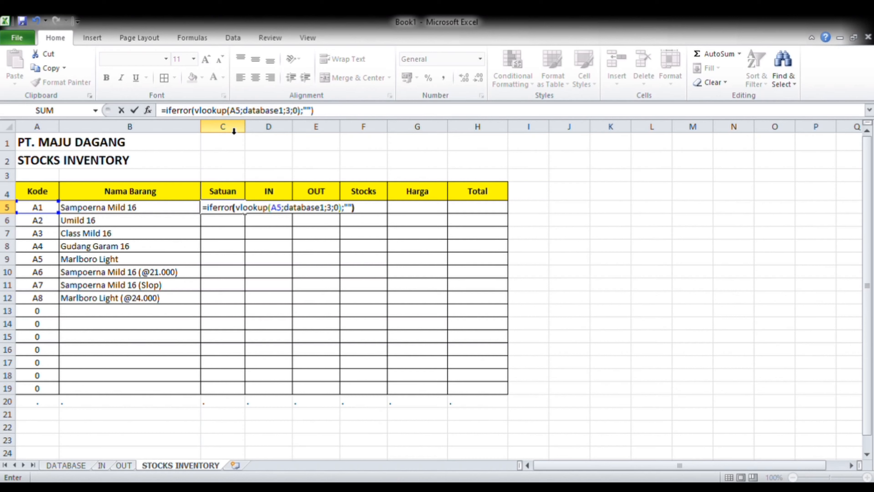
type("e1;3;0);\"\")")
key("Return")
Copy the Satuan formula from C5 into C6:C19, end copy mode and check the formula in C5.
key("Up")
key("ctrl+c")
key("Down")
key("shift+Down")
key("shift+Down")
key("shift+Down")
key("shift+Down")
key("shift+Down")
key("shift+Down")
key("shift+Down")
key("shift+Down")
key("shift+Down")
key("shift+Down")
key("shift+Down")
key("shift+Down")
key("shift+Down")
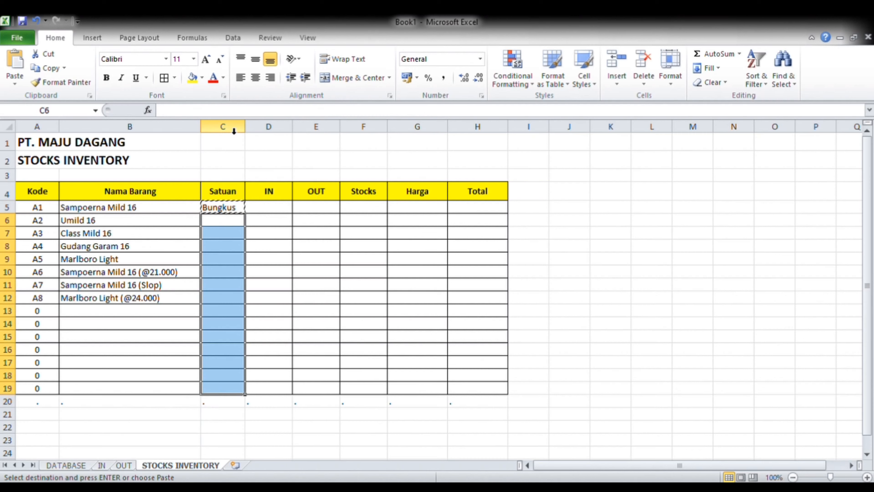
key("ctrl+v")
key("Right")
key("Up")
key("Left")
key("Escape")
key("Right")
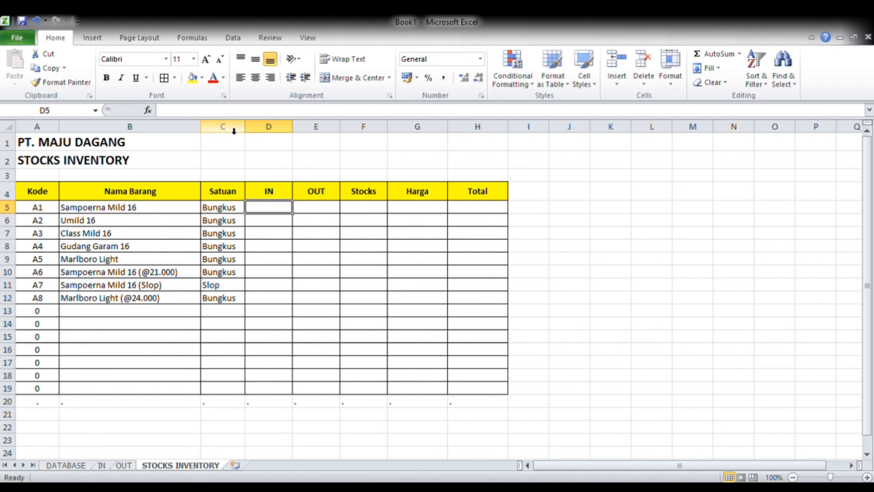
key("Left")
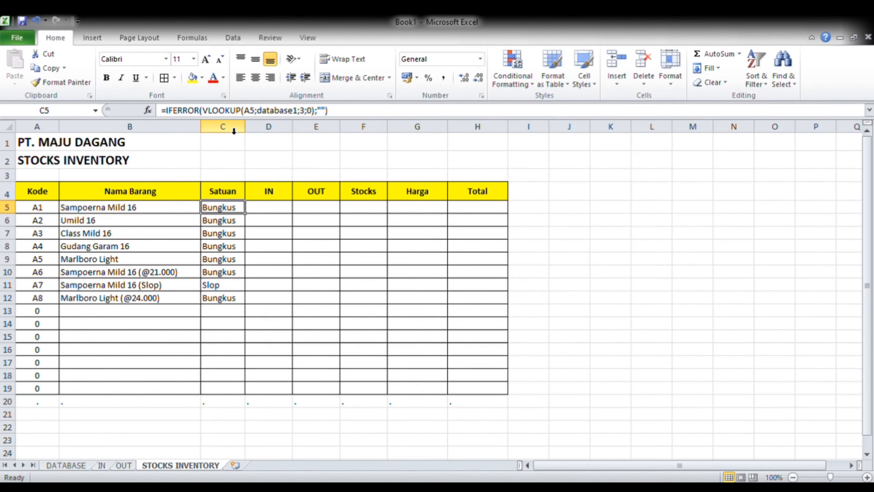
key("Right")
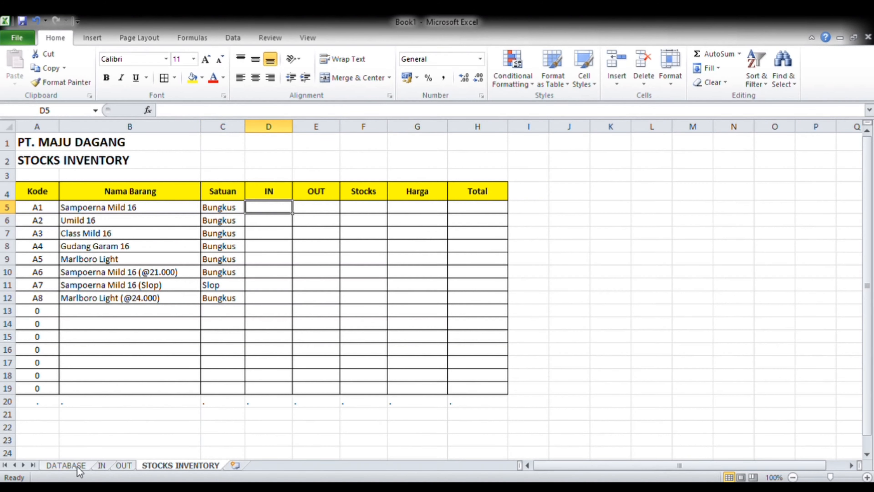
On the IN sheet, examine the item codes in C5:C12 and the matching quantity of the first item.
left_click(102, 465)
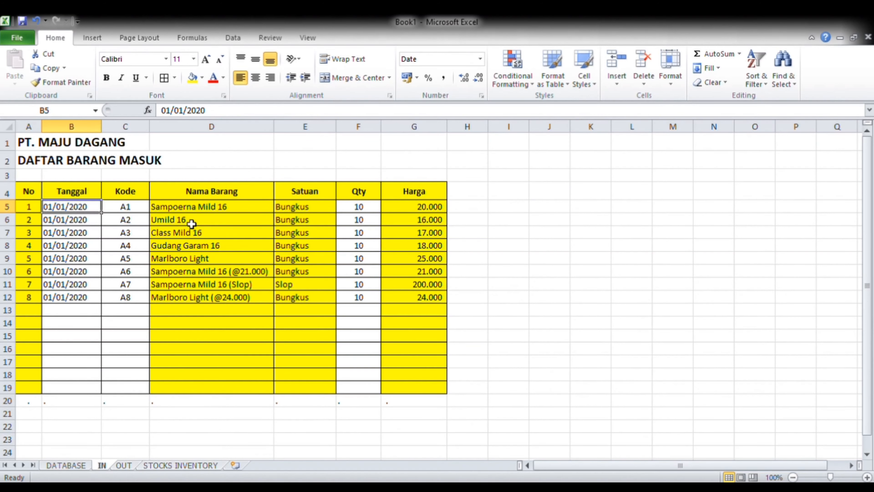
key("Right")
key("Right")
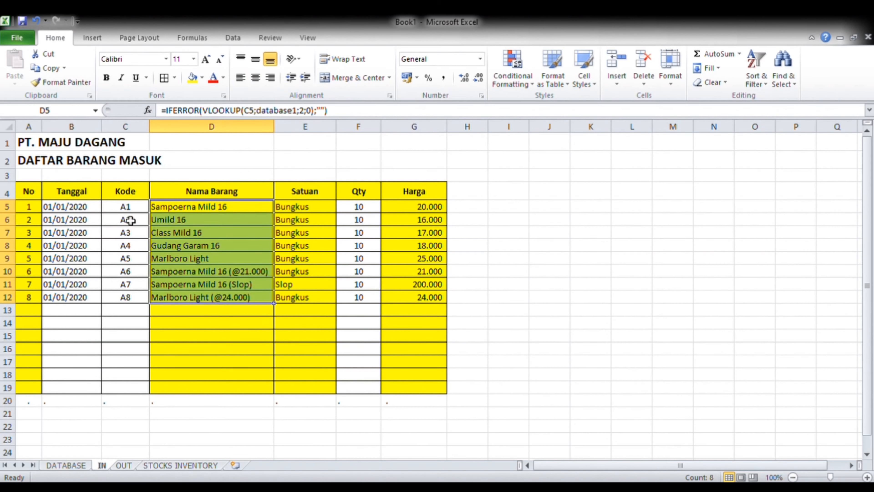
left_click_drag(126, 206, 127, 302)
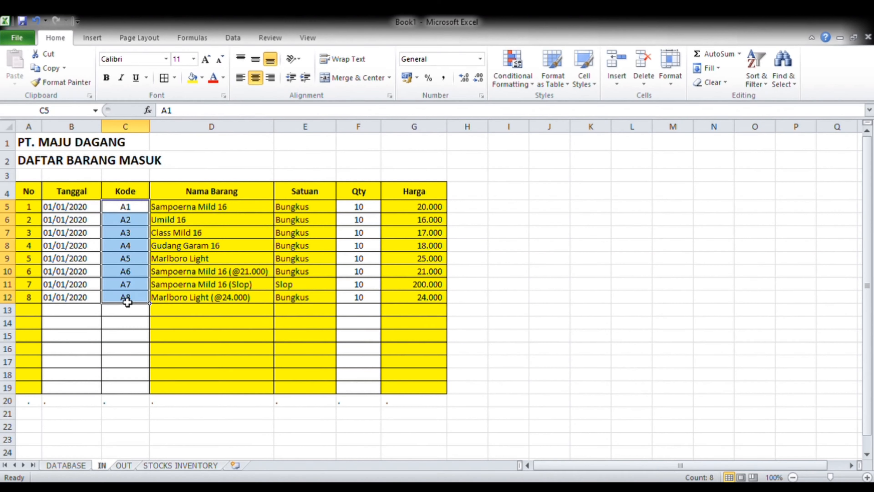
left_click(133, 211)
left_click(128, 222)
left_click_drag(126, 235, 124, 248)
left_click(124, 250)
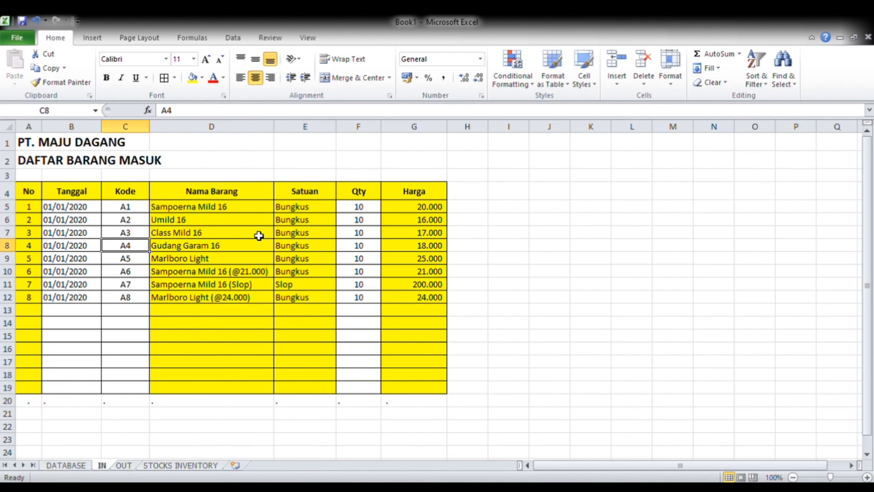
left_click(357, 206)
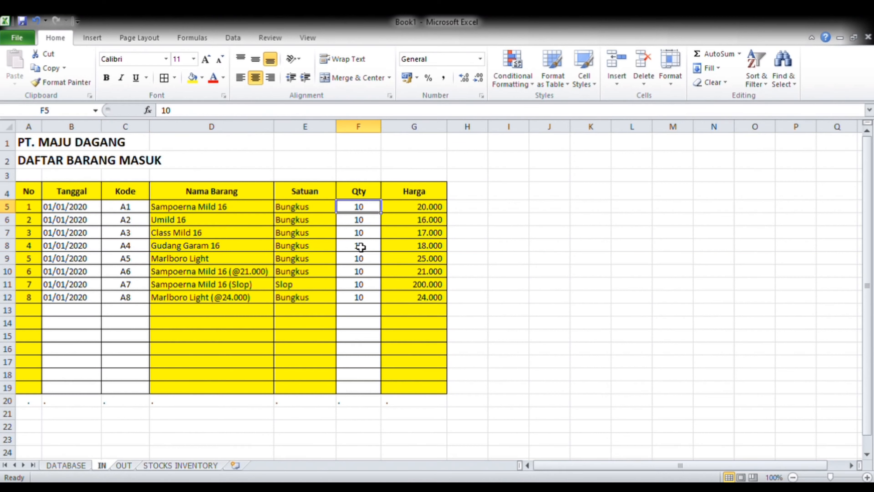
left_click(137, 210)
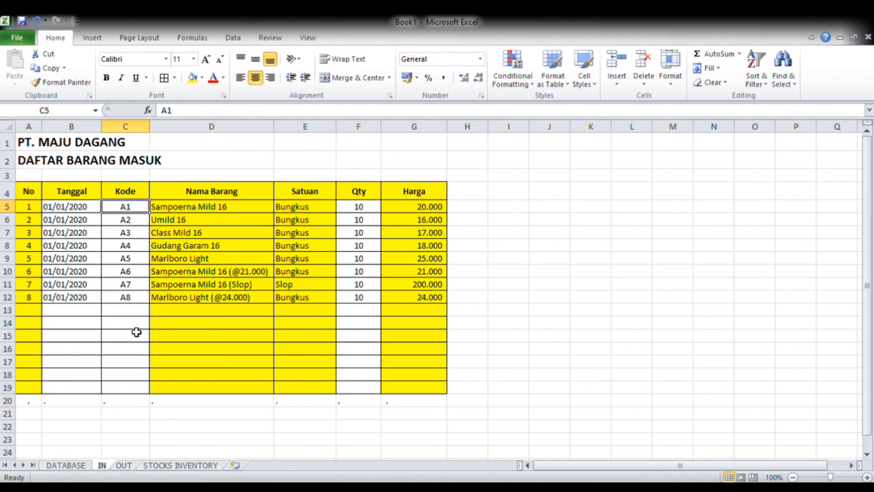
Add another incoming entry in row 13 of the IN sheet with Kode A1 and Qty 100.
left_click(134, 310)
type("A1")
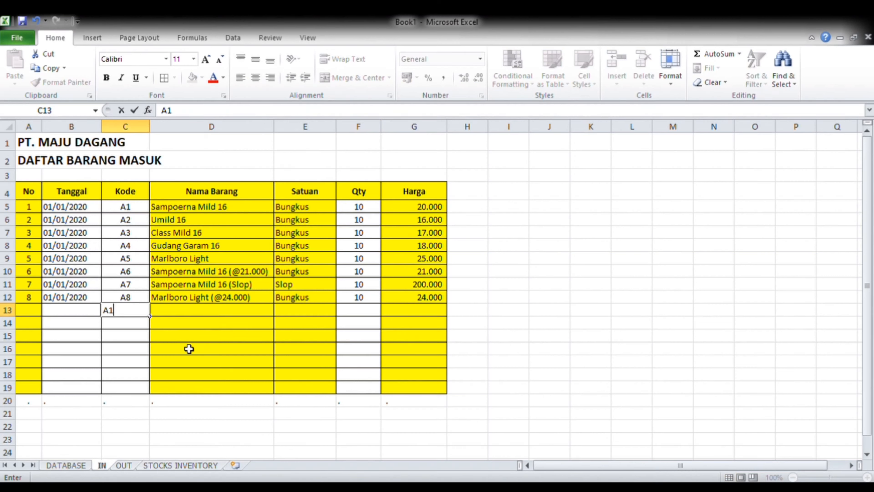
key("Tab")
left_click(371, 312)
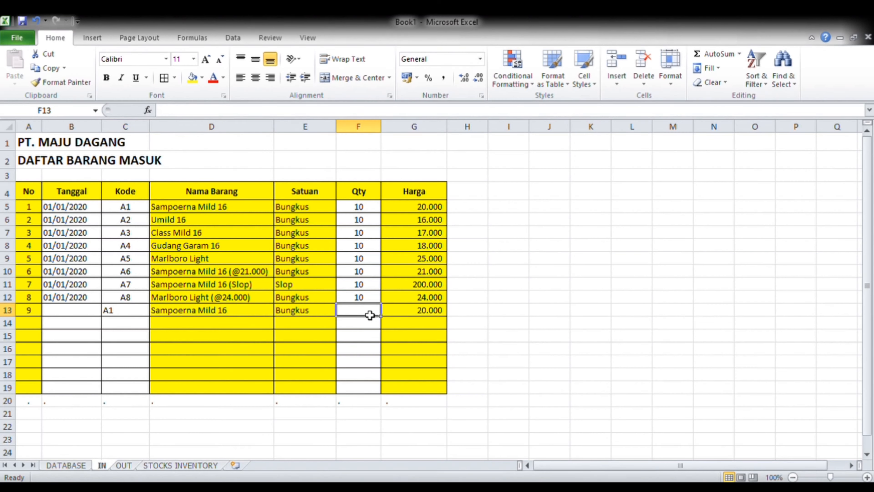
type("100")
key("Tab")
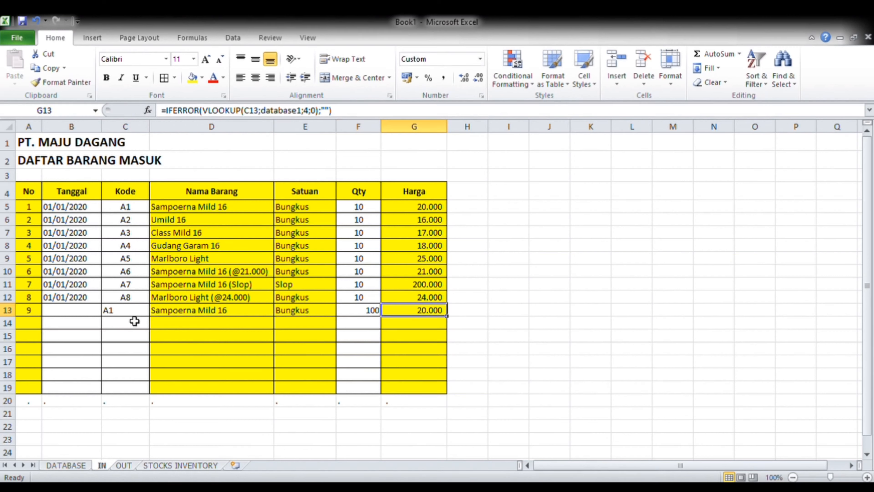
Center the new Kode in C13 and the new Qty in F13.
left_click(135, 311)
left_click(255, 78)
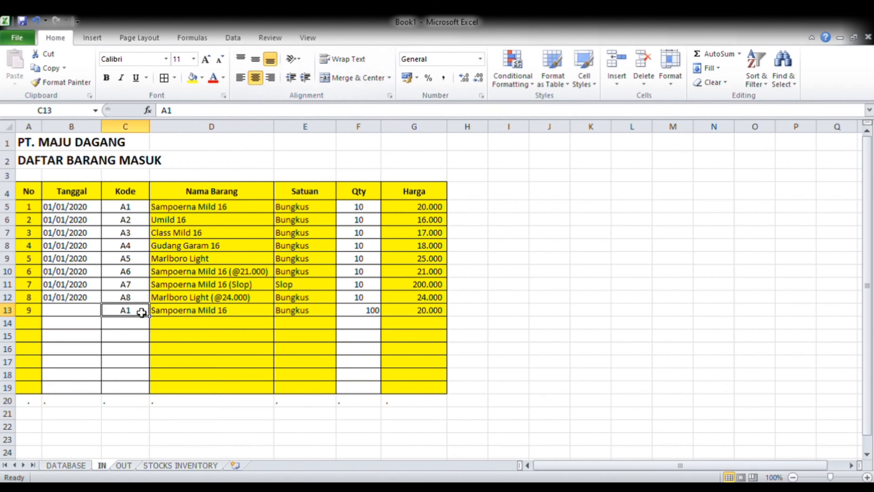
left_click(132, 211, "ctrl")
left_click(357, 206)
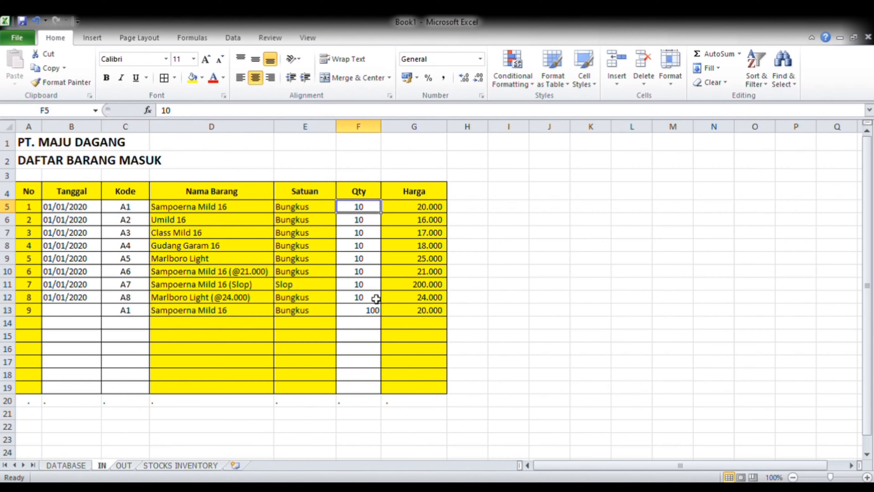
left_click(368, 313, "ctrl")
left_click(255, 77)
left_click(318, 237)
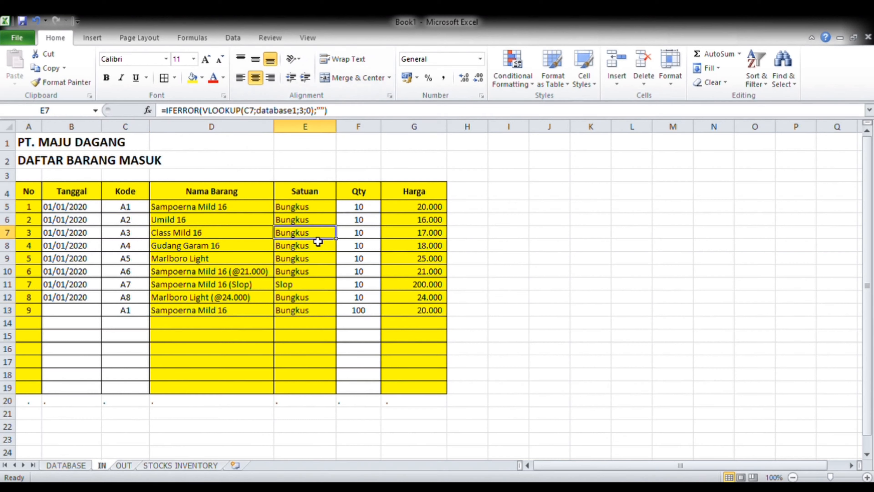
Copy the date 01/01/2020 from B12 into B13 and check the formula cells along row 13.
left_click(61, 314)
left_click(78, 298)
key("ctrl+c")
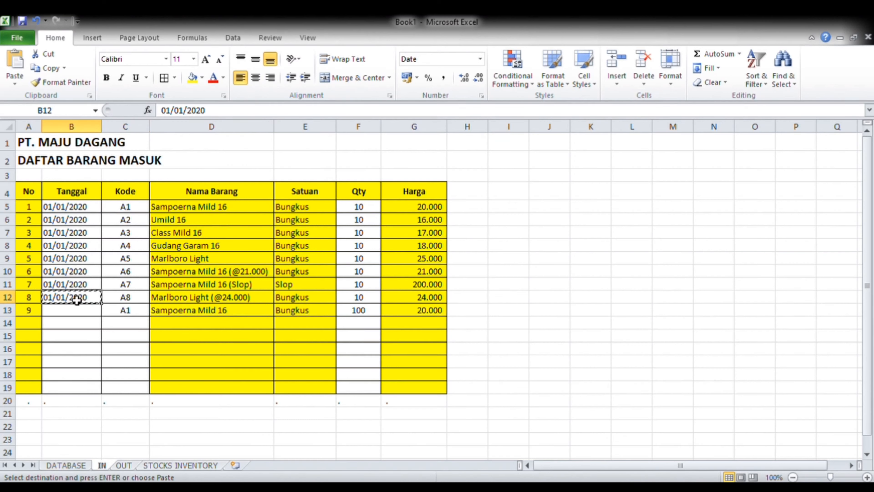
key("Down")
key("ctrl+v")
key("Right")
key("Right")
key("Right")
key("Right")
key("Right")
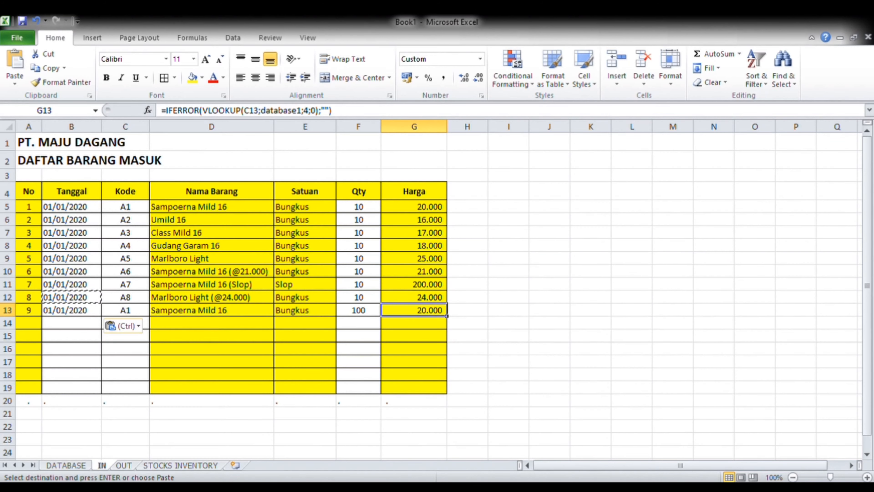
In D5 of the STOCKS INVENTORY sheet, start a SUMIF formula with the absolute criteria range IN!$D$5:$D$19.
left_click(172, 467)
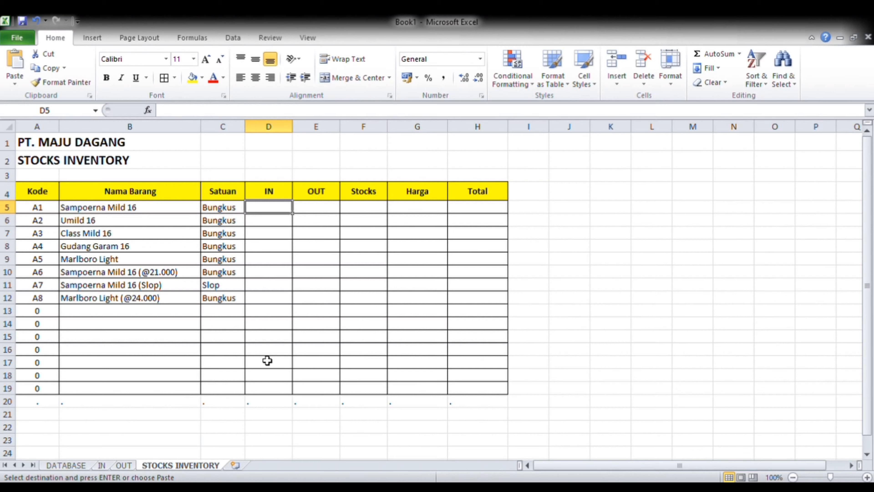
left_click(306, 246)
left_click(265, 212)
type("=sumif(")
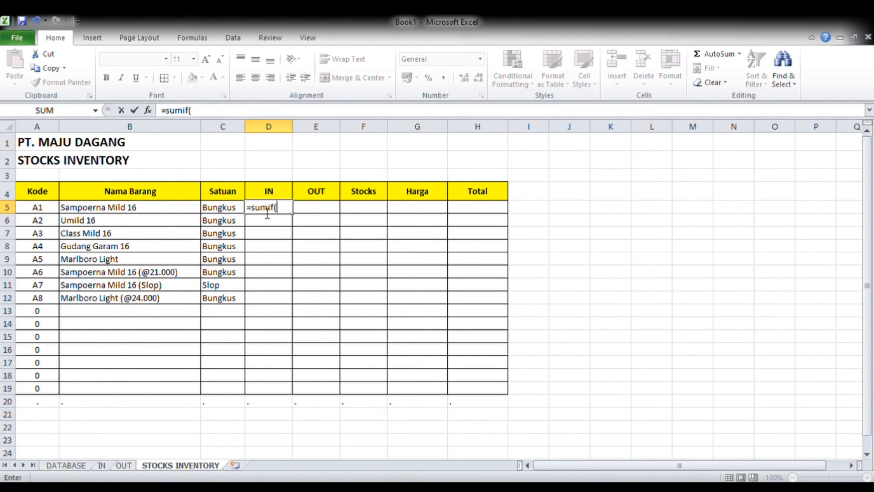
left_click(101, 467)
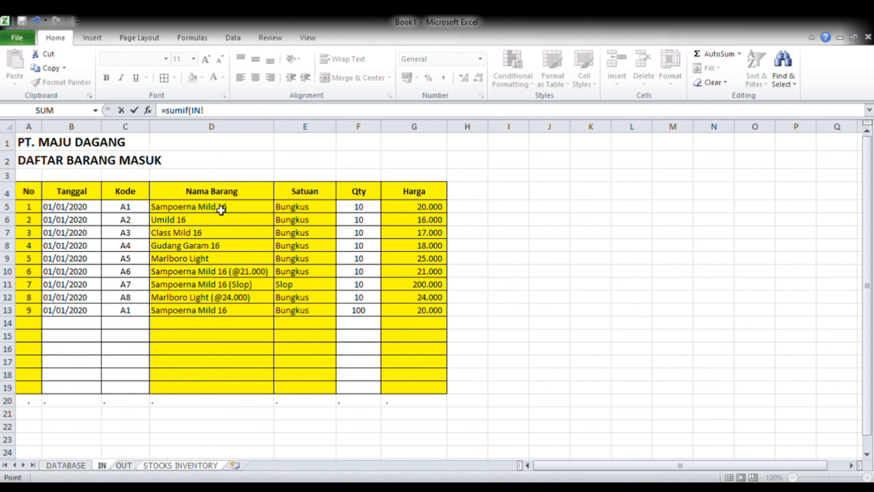
left_click_drag(221, 211, 204, 397)
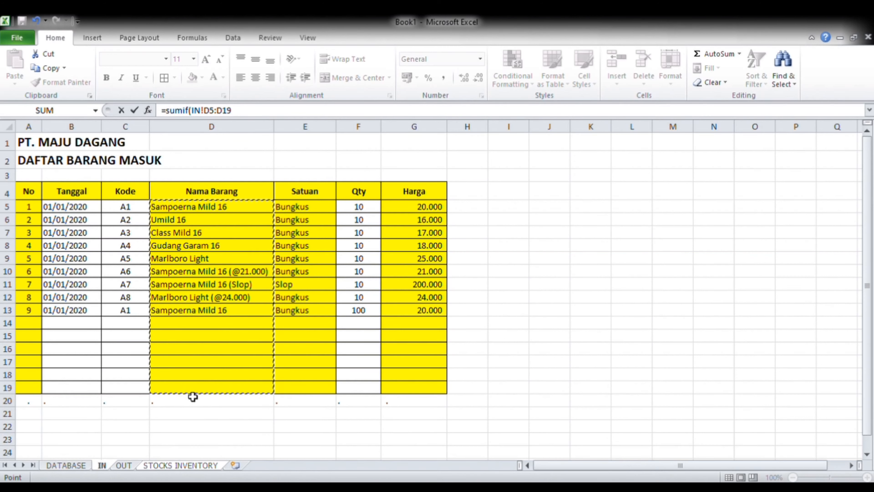
key("F4")
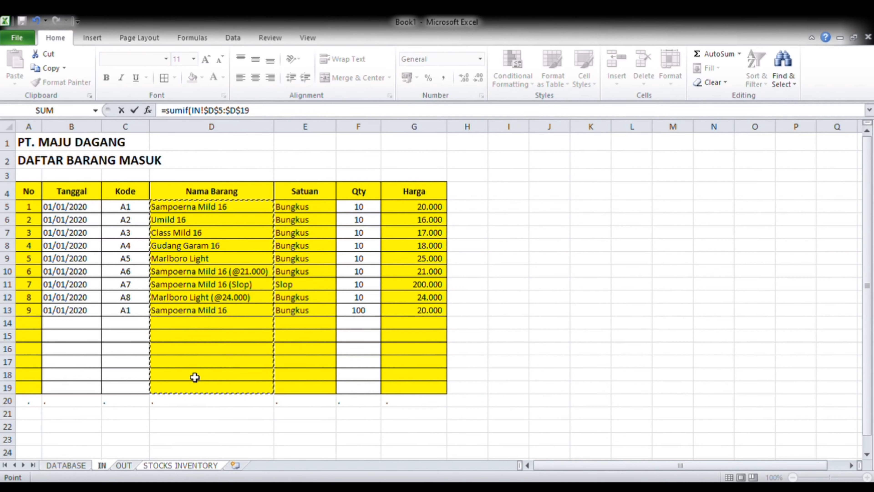
type(";")
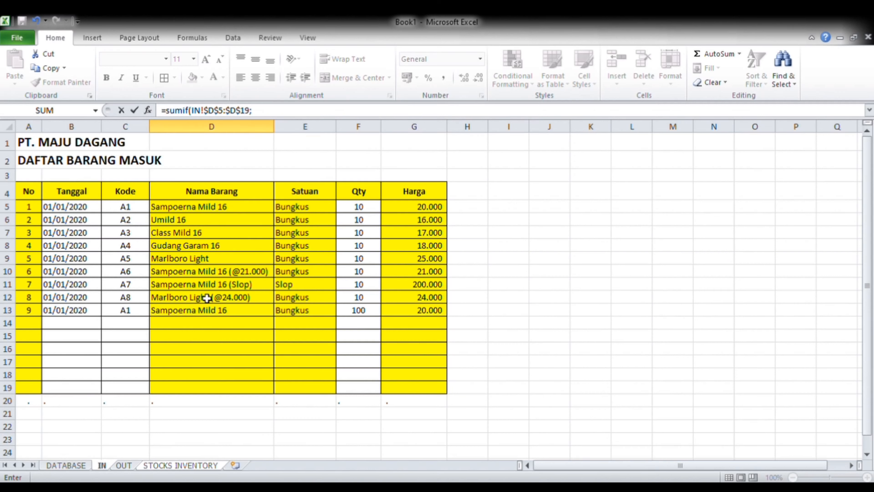
Complete the SUMIF formula with 'STOCKS INVENTORY'!B5 as criterion and the absolute sum range IN!$F$5:$F$19, and enter it in D5.
left_click(175, 465)
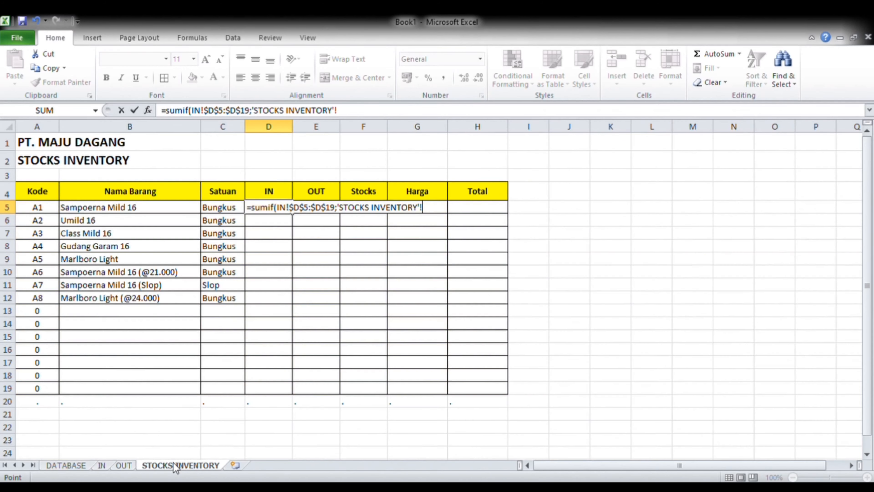
left_click(94, 213)
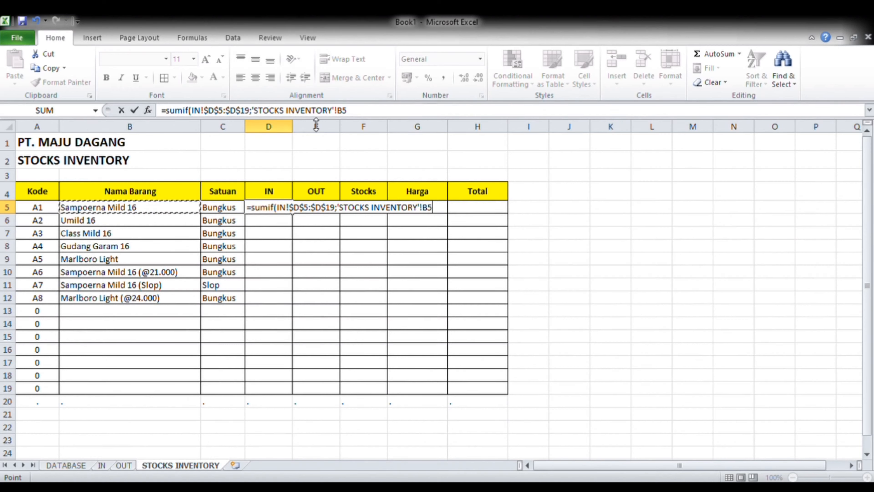
type(";")
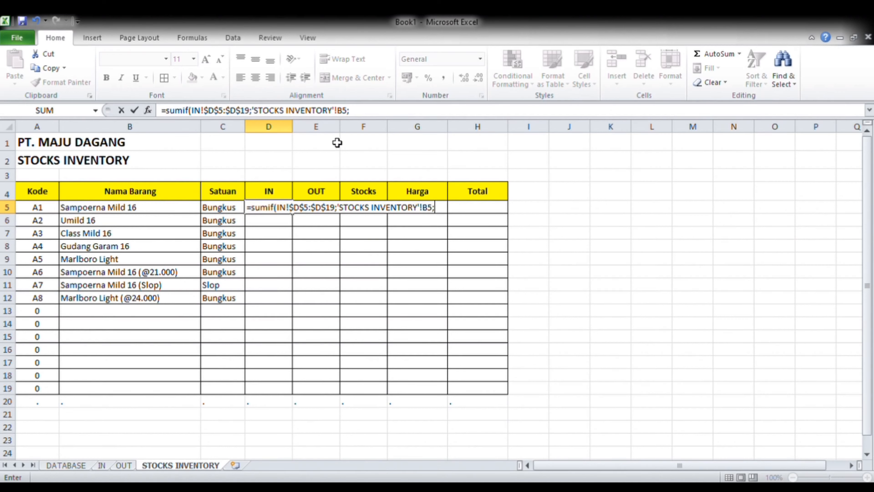
left_click(100, 462)
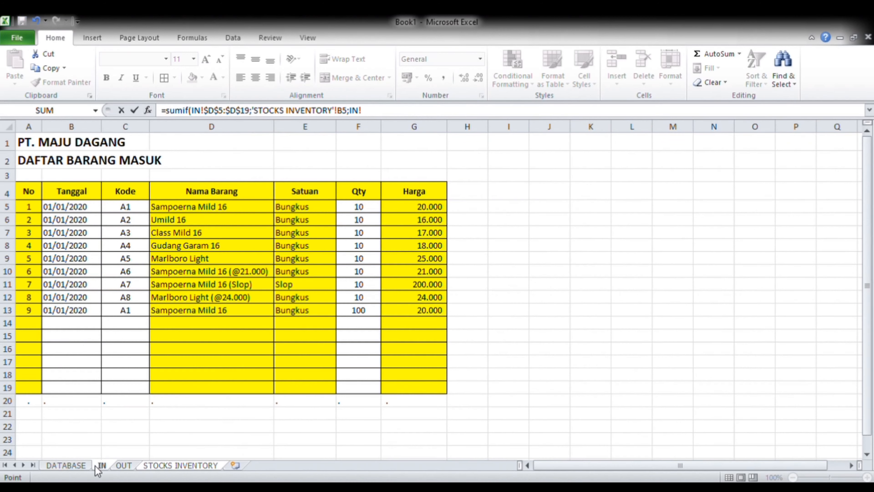
left_click_drag(353, 211, 368, 394)
key("F4")
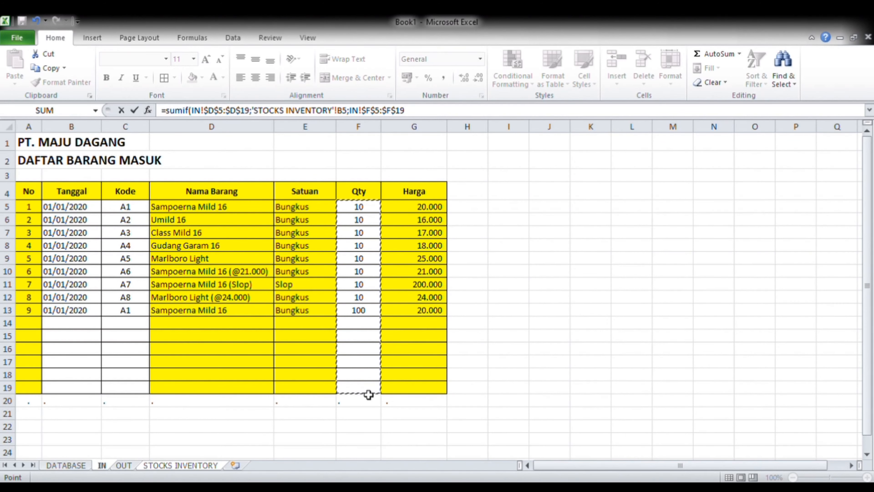
type(")")
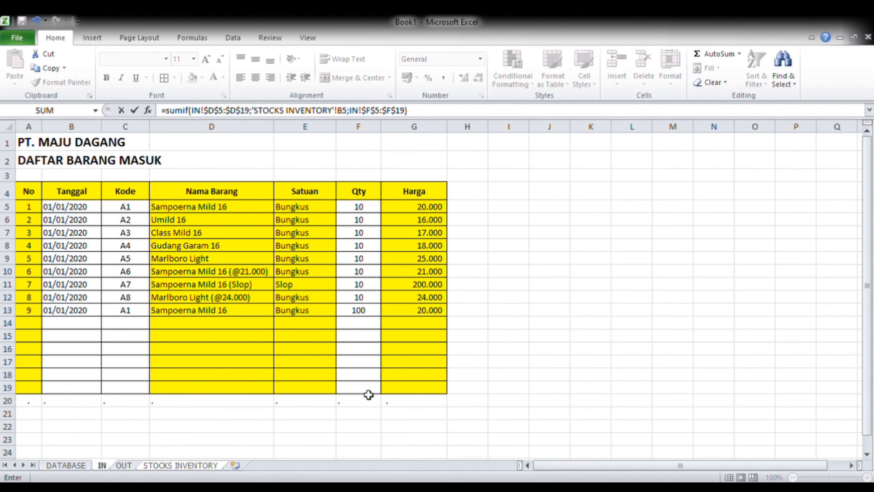
key("Return")
key("Up")
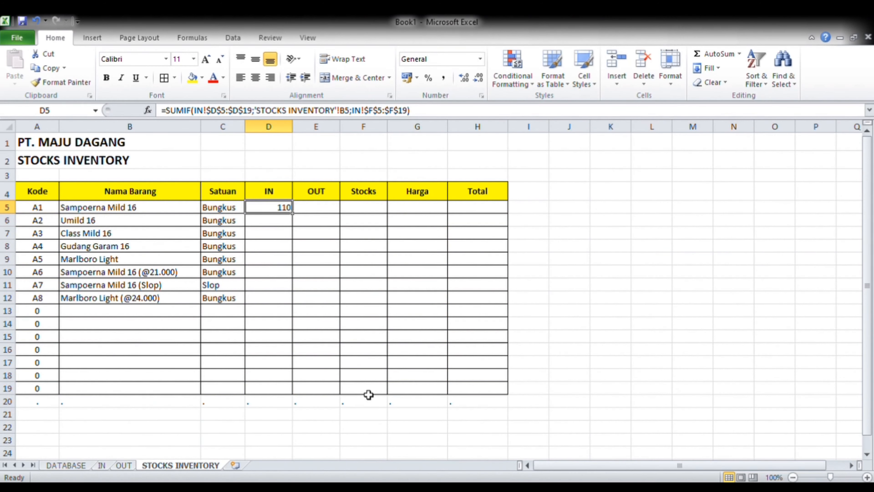
Center the contents of the IN column cells D5:D19.
key("Left")
key("Right")
key("ctrl+shift+Down")
key("shift+Up")
left_click(255, 78)
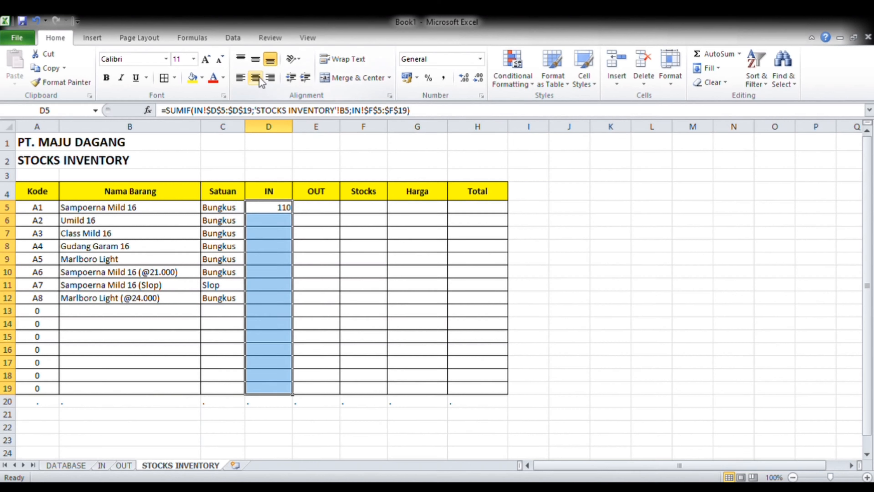
left_click(274, 207)
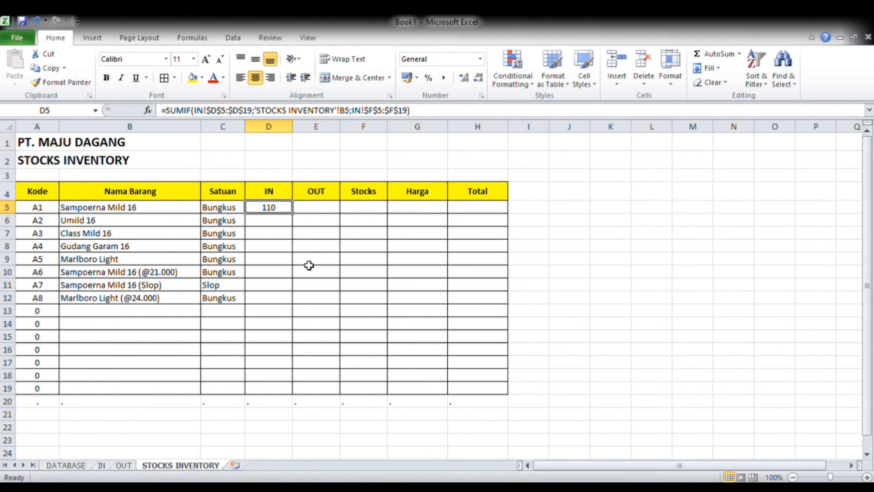
key("ctrl+c")
key("Down")
key("shift+Down")
key("Up")
key("Down")
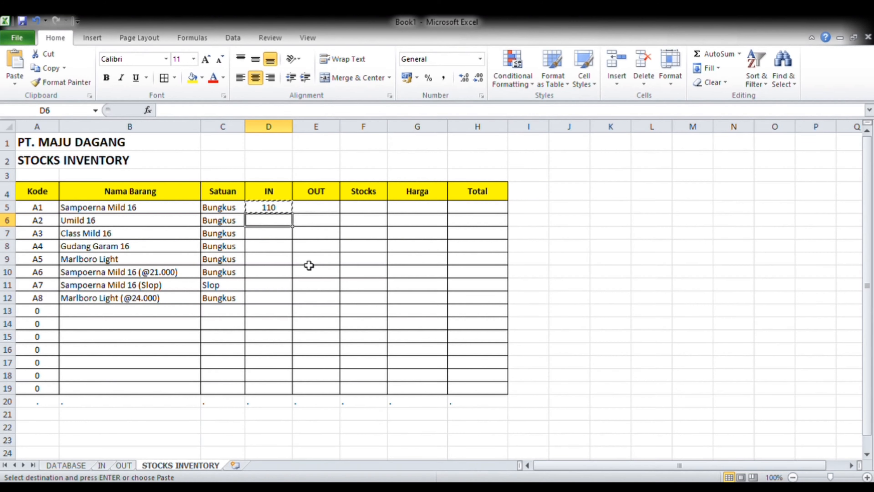
key("Escape")
left_click(277, 209)
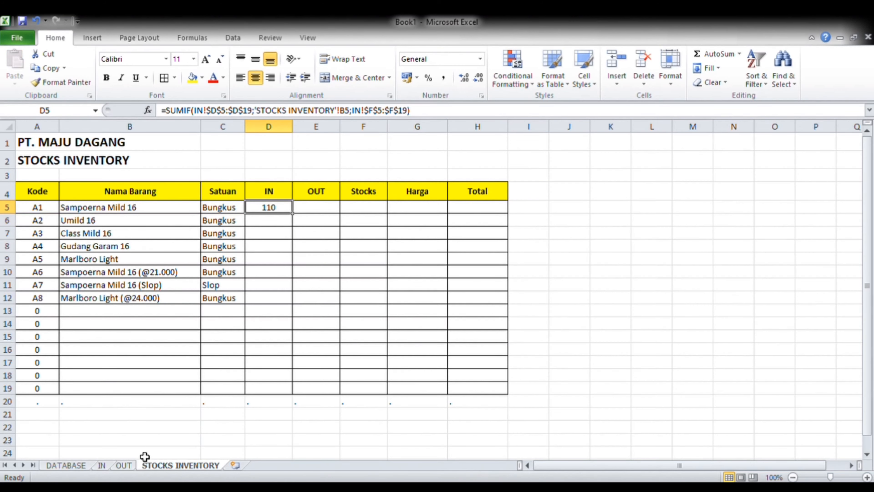
On the IN sheet, enter the item code A6 in C14 of the Kode column.
left_click(101, 465)
left_click(195, 311)
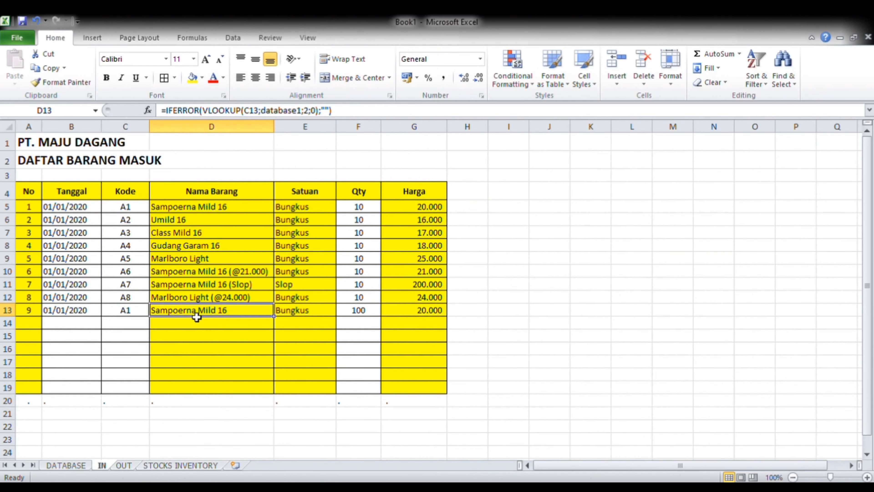
left_click(180, 324)
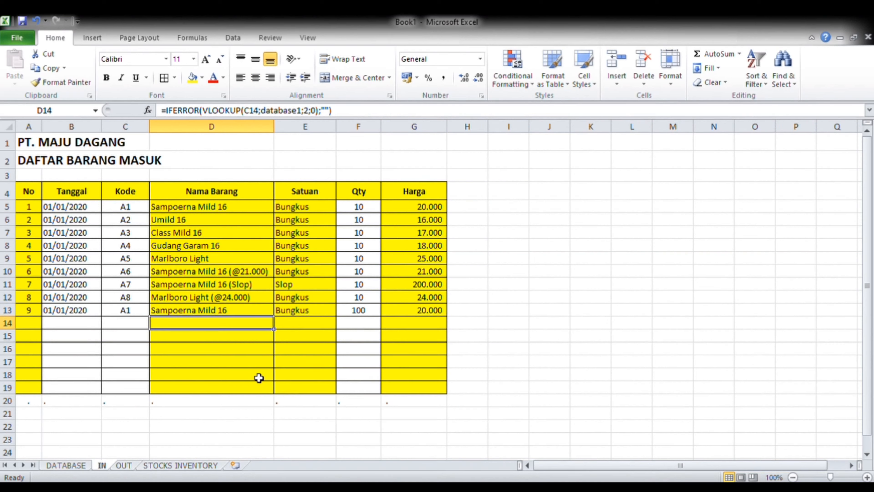
key("Left")
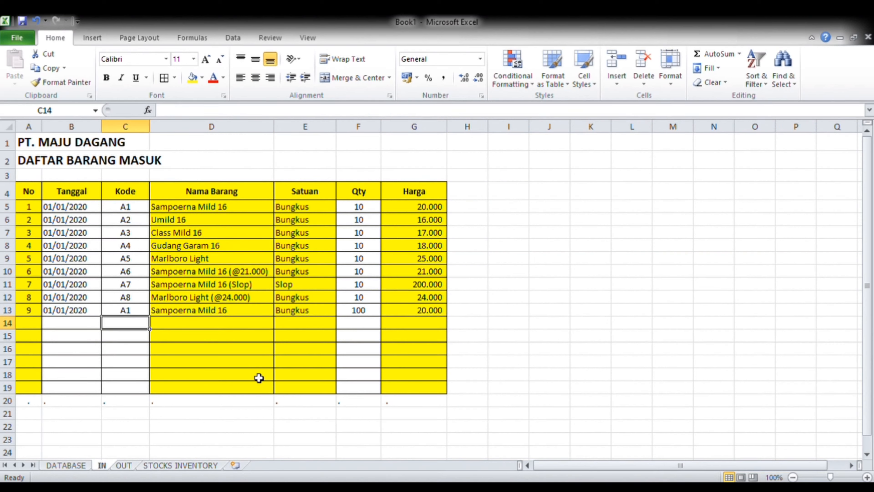
type("A6")
key("Tab")
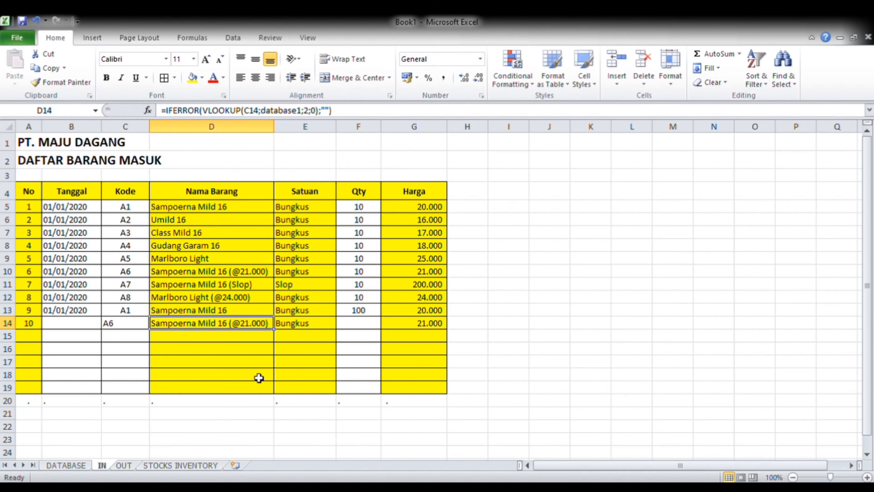
Enter 1000 as the quantity in F14 and center it.
key("Up")
key("Down")
key("Tab")
key("Tab")
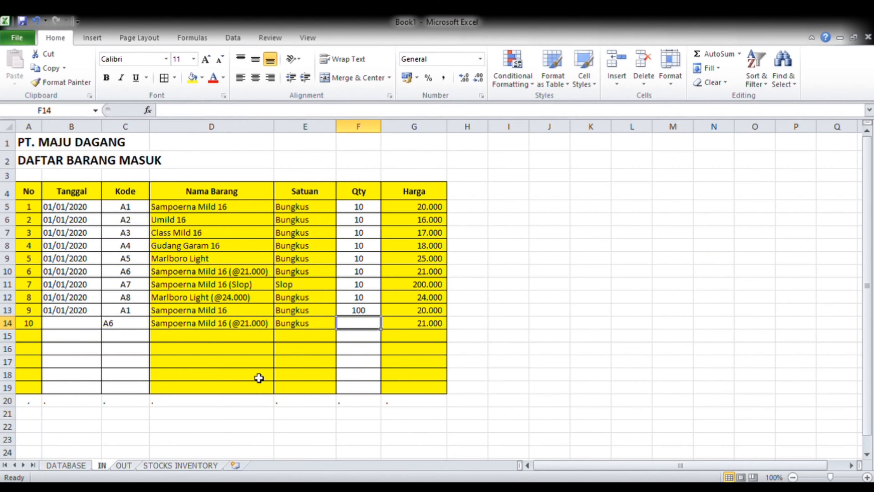
type("1000")
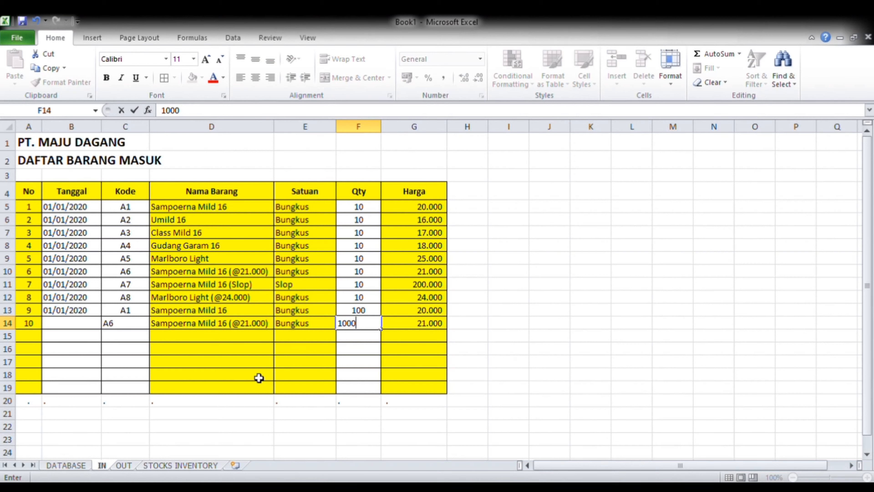
key("Tab")
key("shift+Tab")
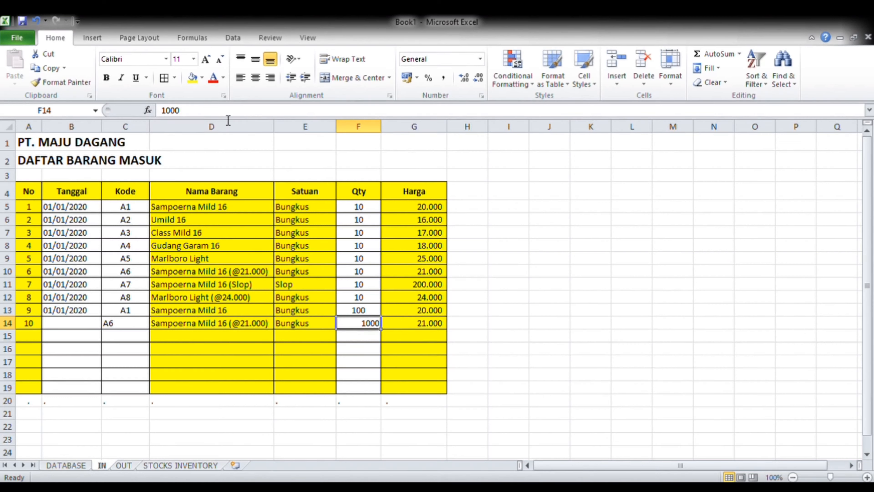
Copy the date 01/01/2020 from B13 into B14, and center the code in C14.
left_click(97, 314)
key("ctrl+c")
key("Down")
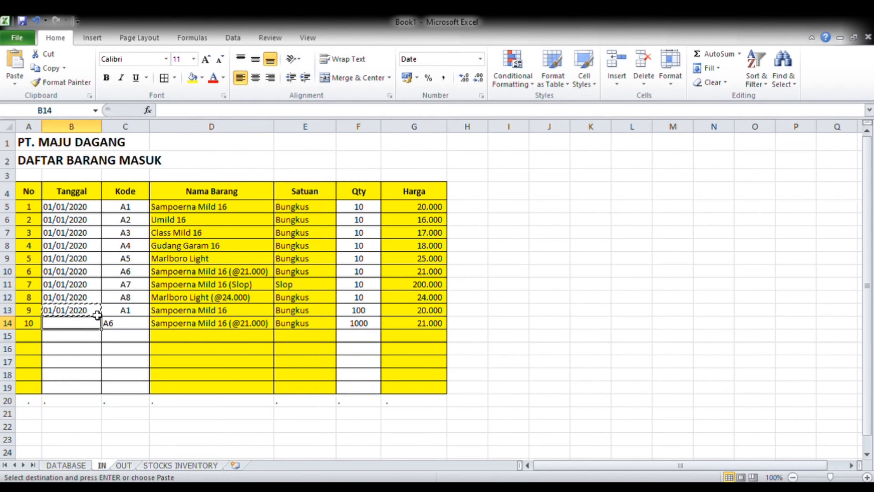
key("ctrl+v")
key("Tab")
left_click(255, 78)
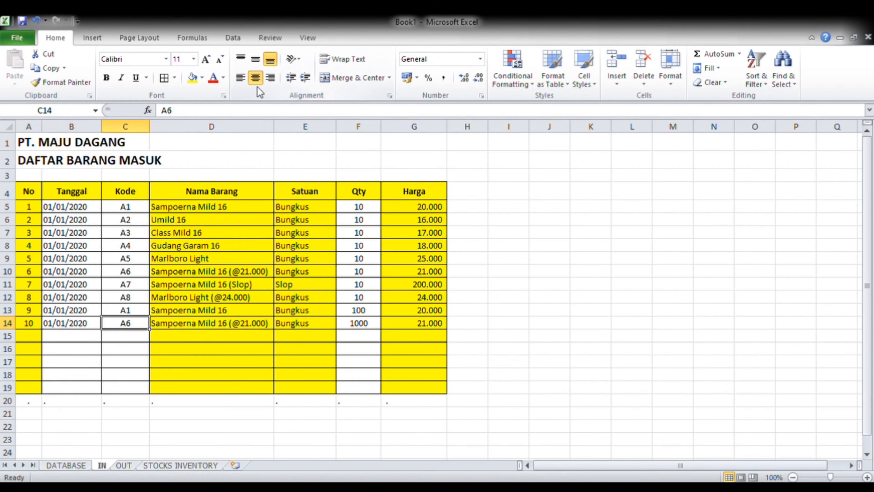
left_click(370, 327)
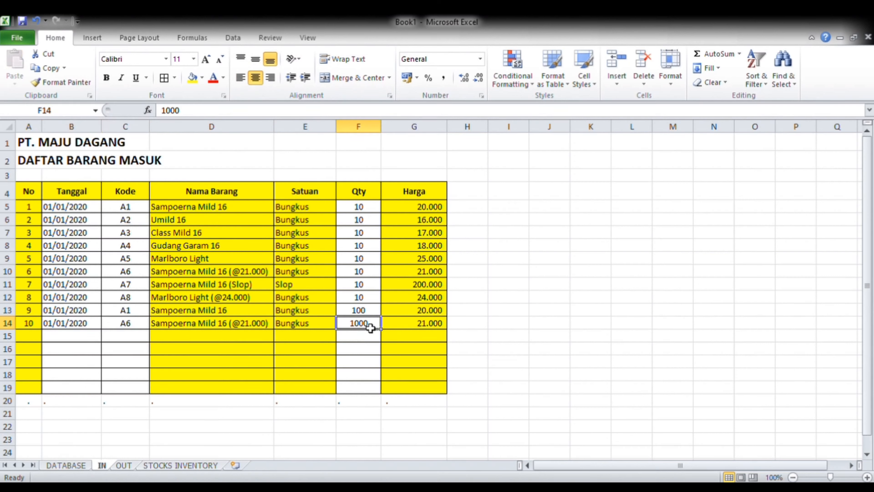
left_click(257, 273)
left_click(125, 274)
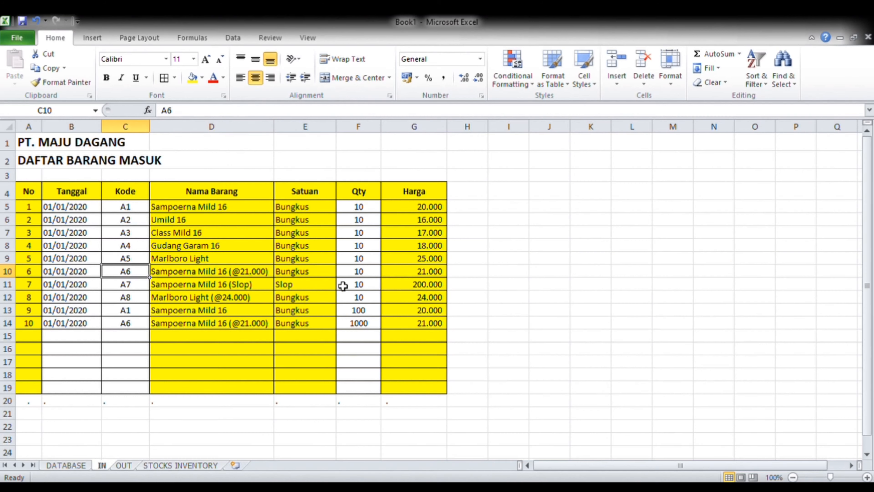
left_click(358, 274)
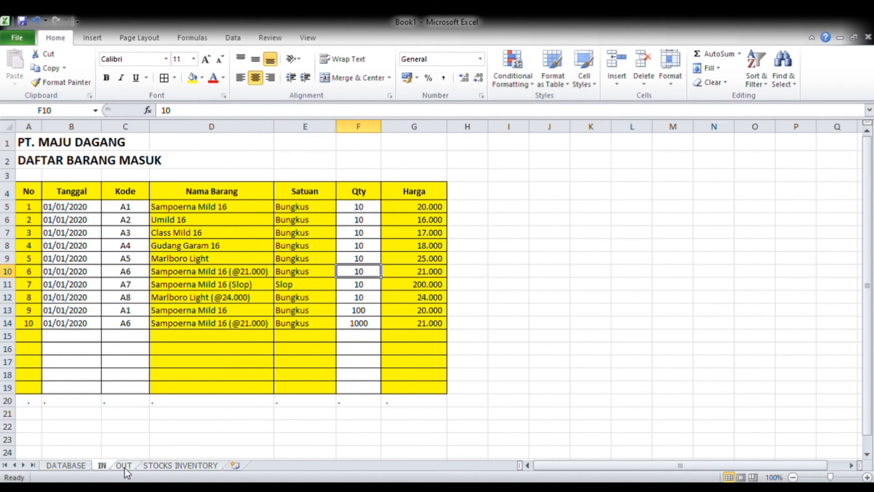
On the STOCKS INVENTORY sheet, copy the SUMIF formula from D5 into D6:D19 and check the filled IN cells.
left_click(165, 465)
key("ctrl+c")
key("Down")
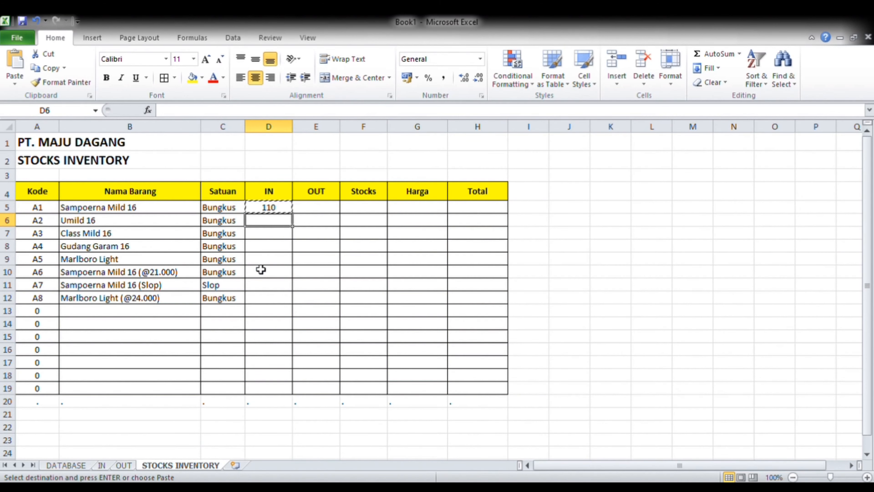
key("ctrl+shift+Down")
key("ctrl+v")
key("Down")
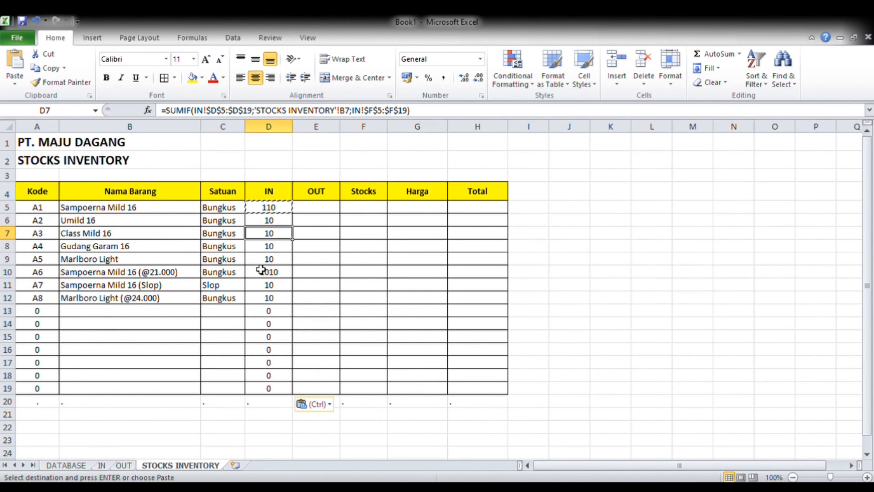
left_click(288, 271)
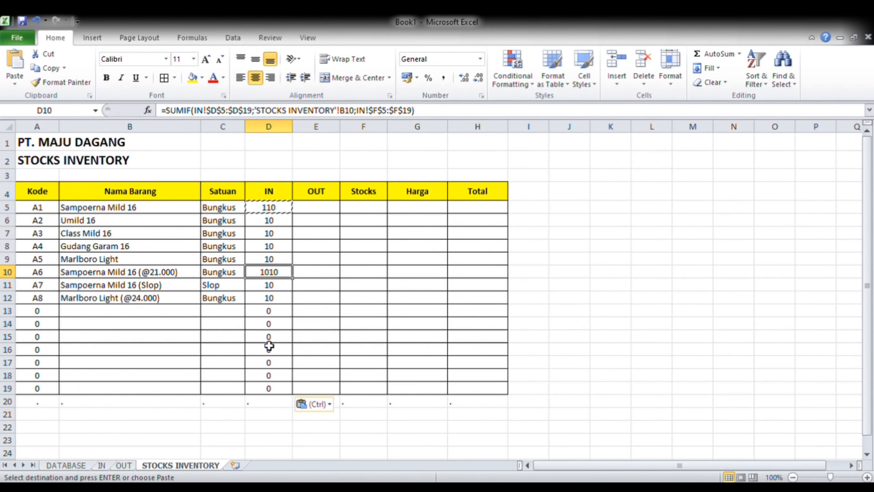
left_click(279, 220)
left_click(274, 245)
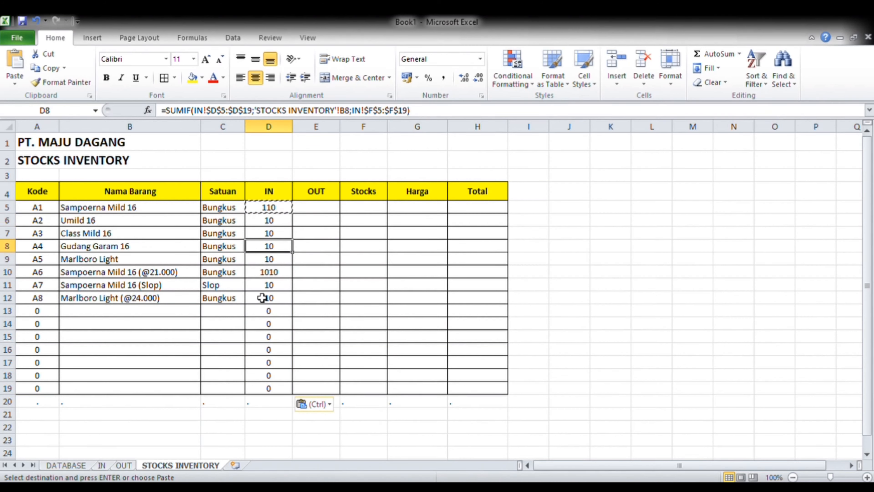
left_click(268, 297)
left_click(270, 314)
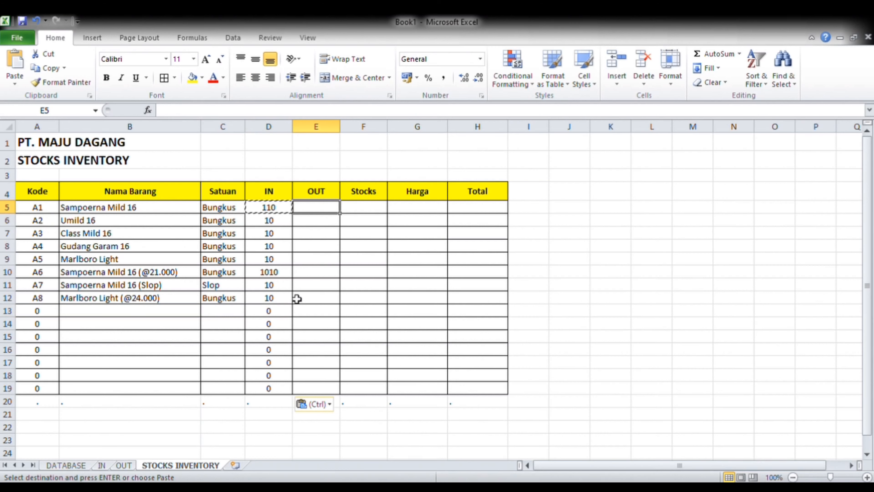
In E5 of the STOCKS INVENTORY sheet, start a SUMIF formula with the absolute criteria range OUT!$D$5:$D$19.
left_click(122, 465)
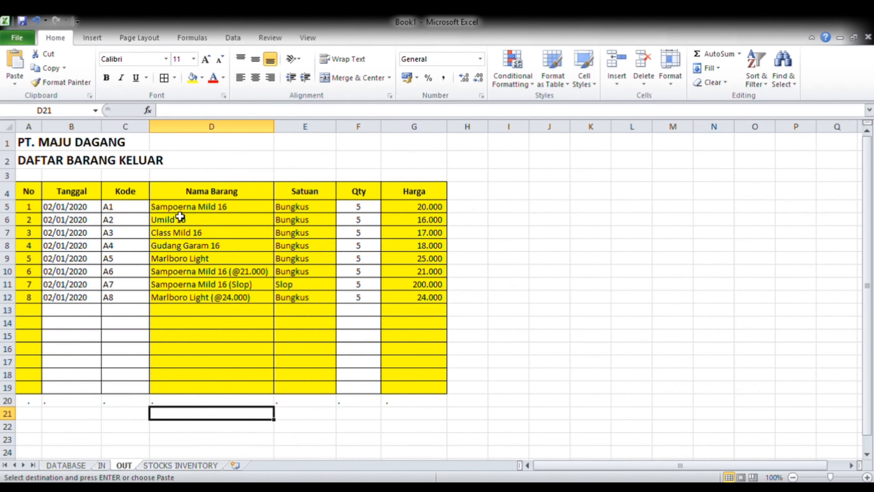
left_click(172, 211)
left_click(372, 206)
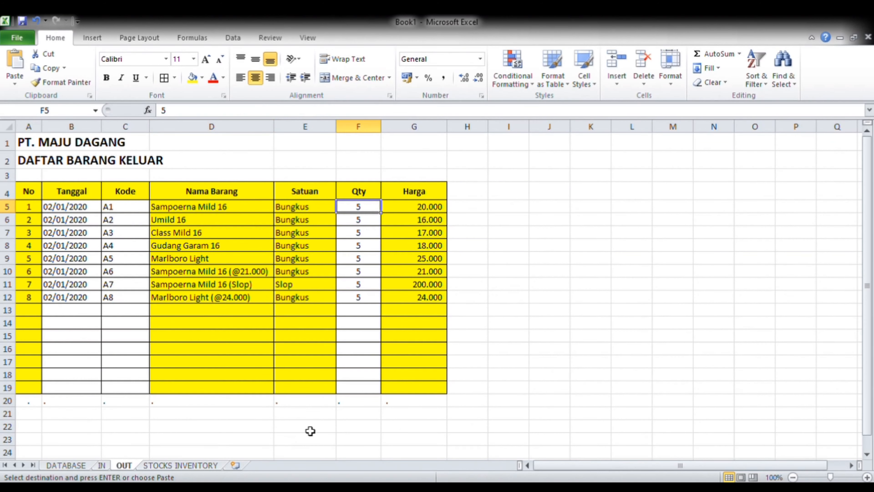
left_click(153, 465)
type("=sumif(")
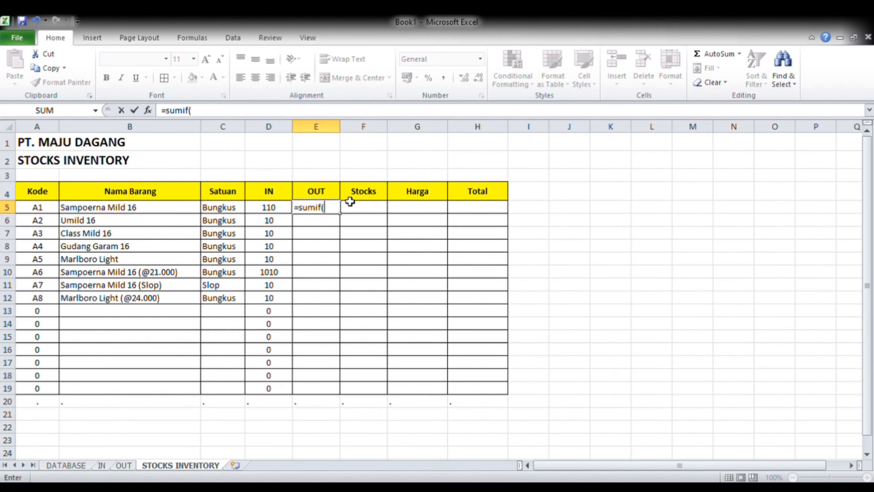
left_click(123, 465)
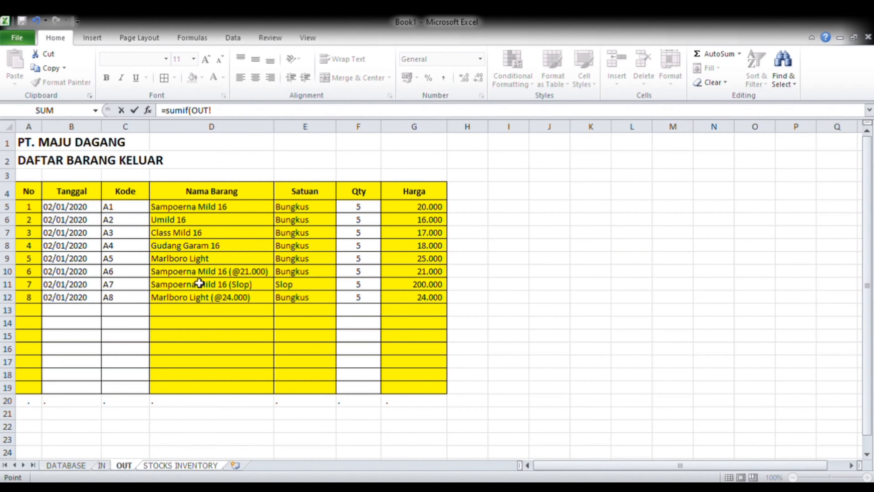
left_click(186, 210)
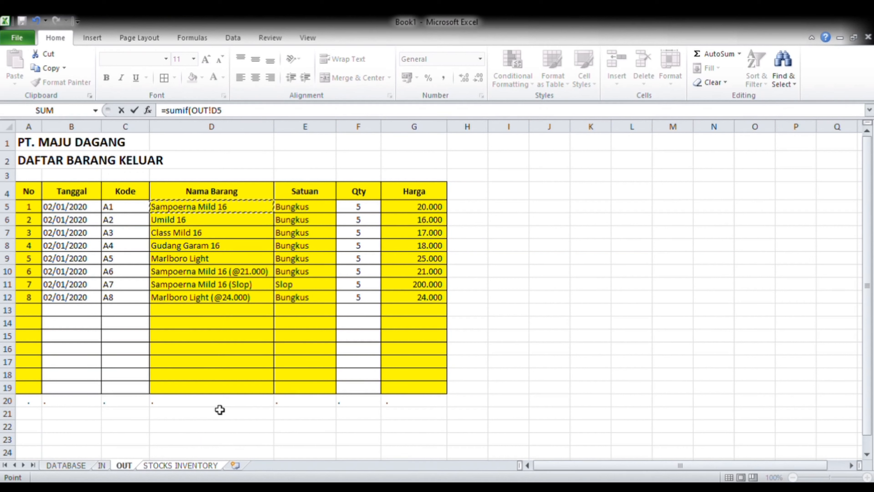
left_click(218, 392, "shift")
key("F4")
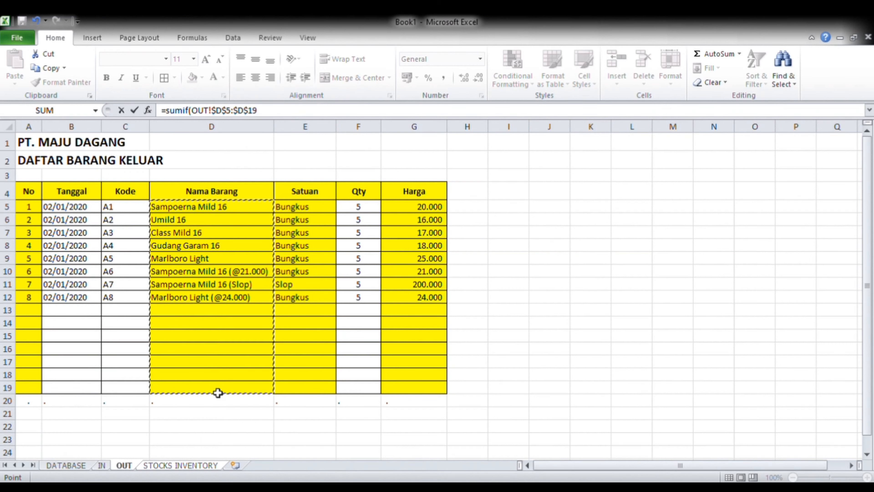
type(";")
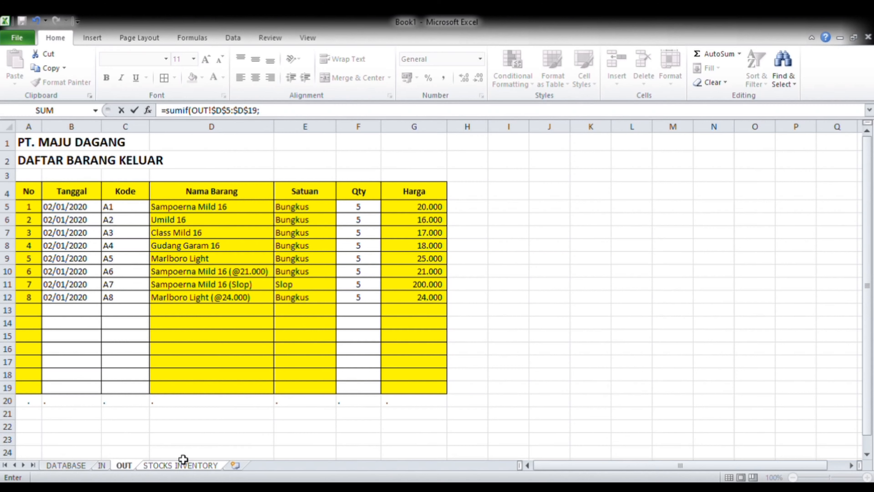
Add 'STOCKS INVENTORY'!B5 as the criterion and OUT!F5:F19 as the sum range of the SUMIF formula.
left_click(181, 466)
left_click(120, 208)
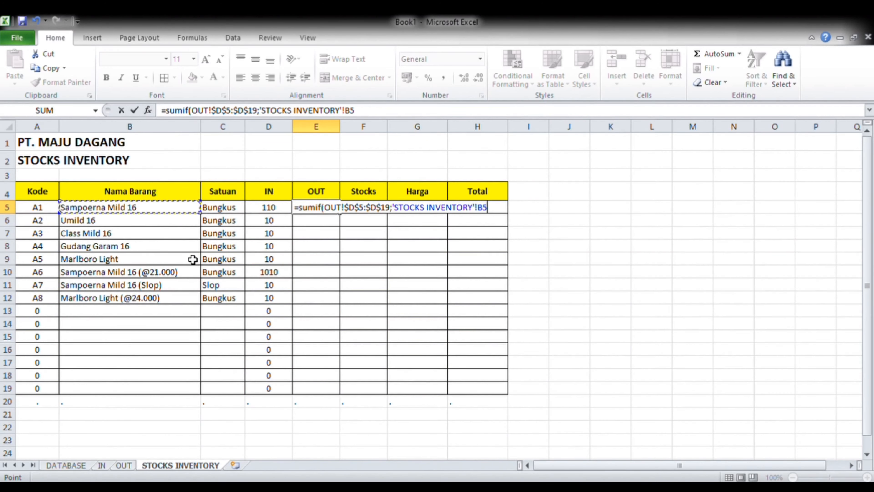
type(";")
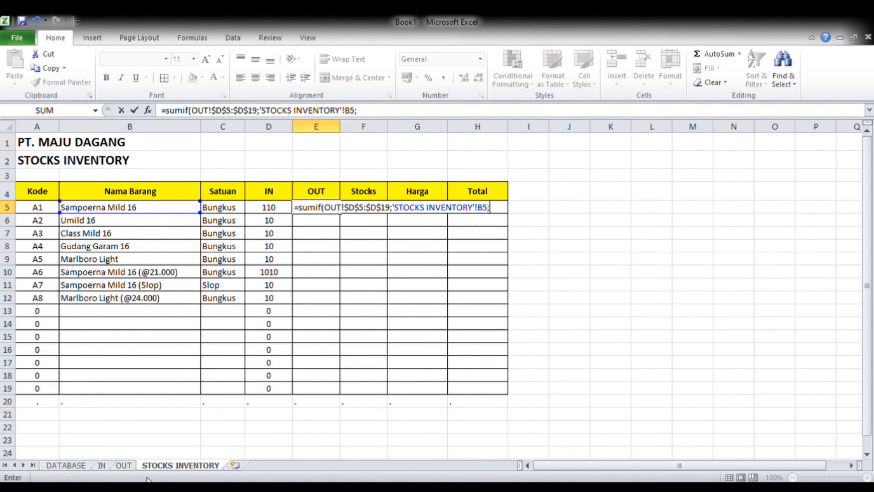
left_click(124, 465)
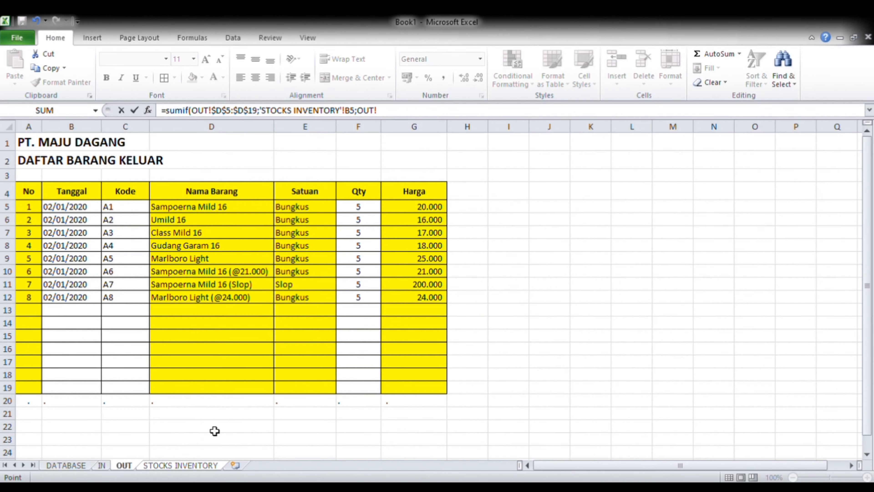
left_click(365, 208)
key("ctrl+shift+Down")
key("shift+Down")
key("shift+Down")
key("shift+Down")
key("shift+Down")
key("shift+Down")
key("shift+Down")
key("shift+Down")
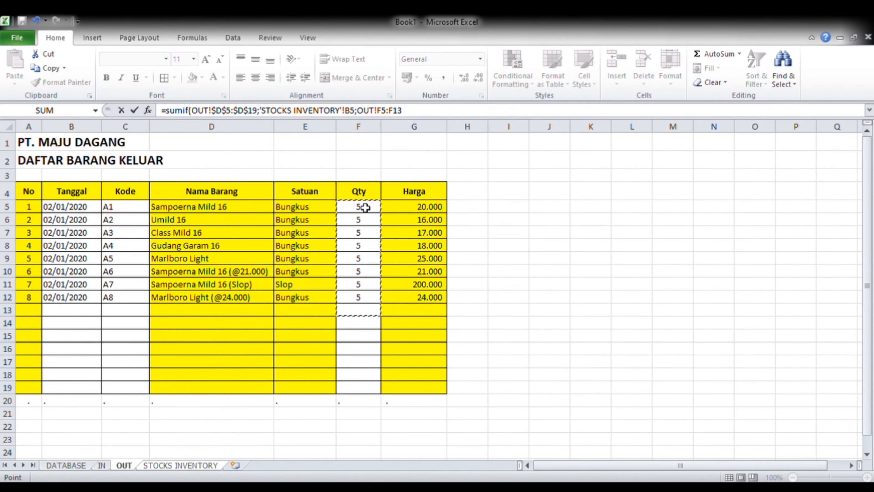
Make the sum range absolute as OUT!$F$5:$F$19, close the formula and enter it in E5.
type(")")
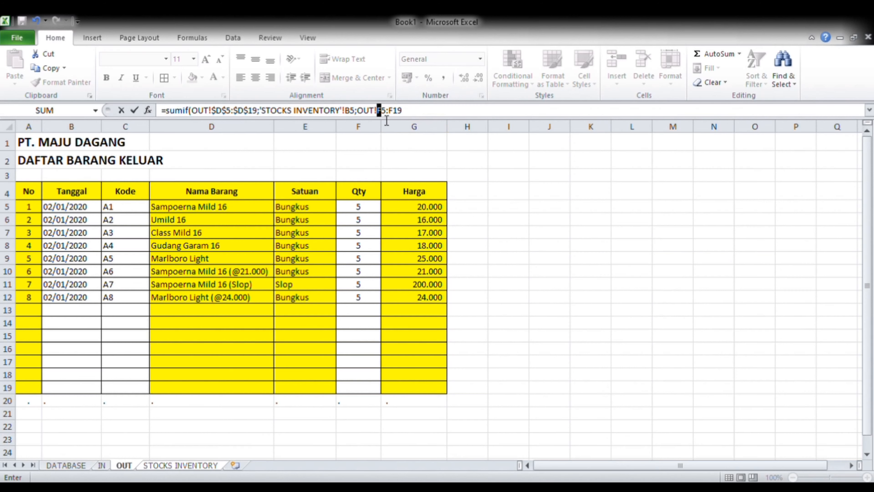
left_click_drag(387, 120, 437, 141)
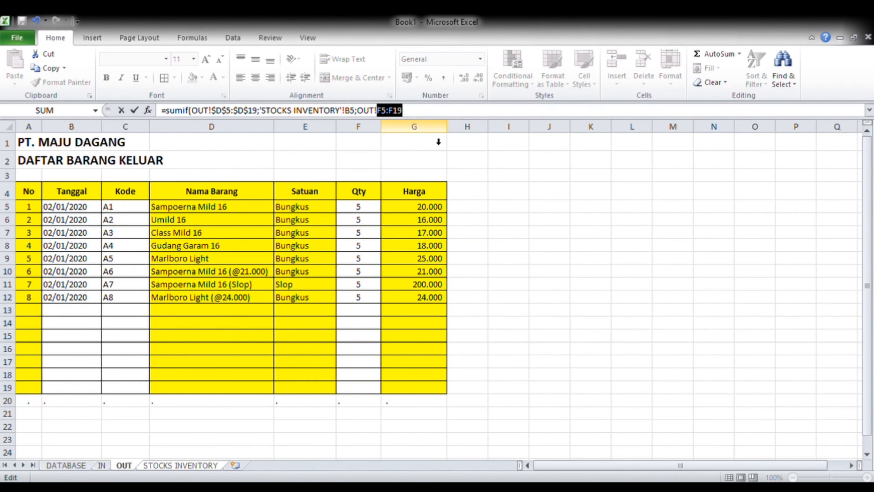
key("F4")
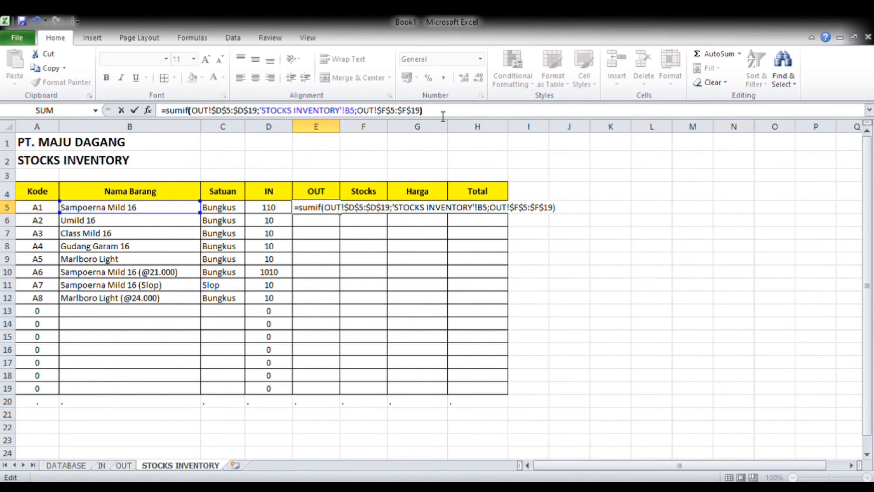
key("Return")
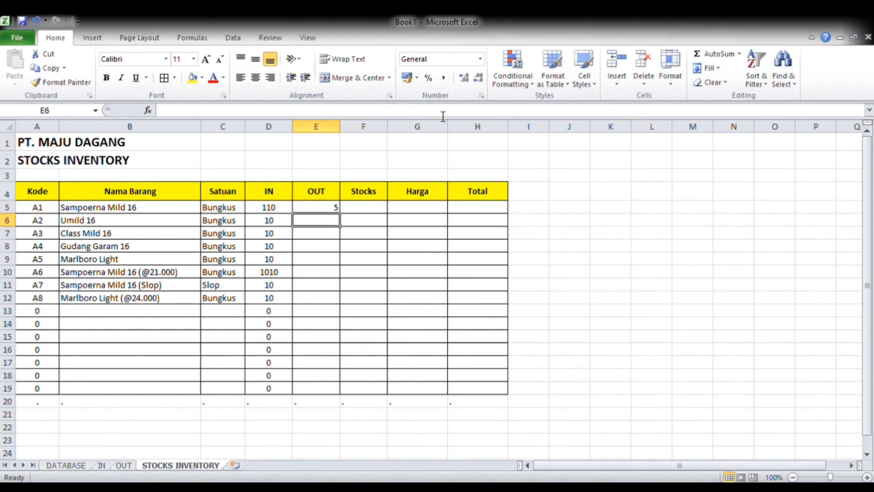
Center E5, copy its SUMIF formula into E6:E19 and check the filled OUT cells.
key("Up")
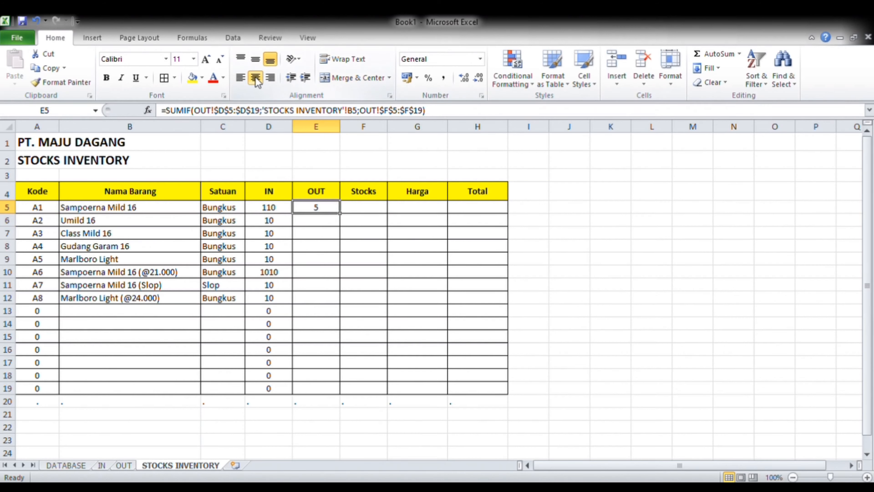
key("ctrl+c")
key("Down")
key("shift+Down")
key("shift+Down")
key("shift+Down")
key("shift+Down")
key("shift+Down")
key("shift+Down")
key("shift+Down")
key("shift+Down")
key("shift+Down")
key("shift+Down")
key("shift+Down")
key("shift+Down")
key("shift+Down")
key("ctrl+v")
key("Down")
key("Down")
key("Down")
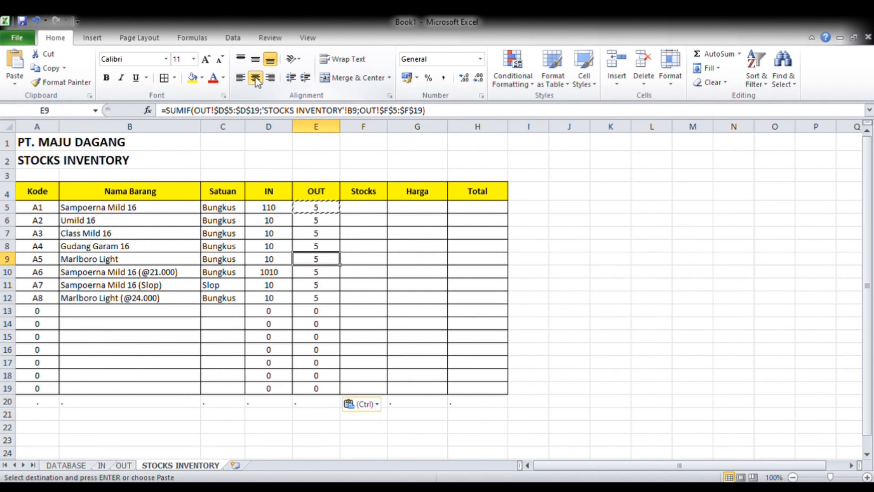
key("Down")
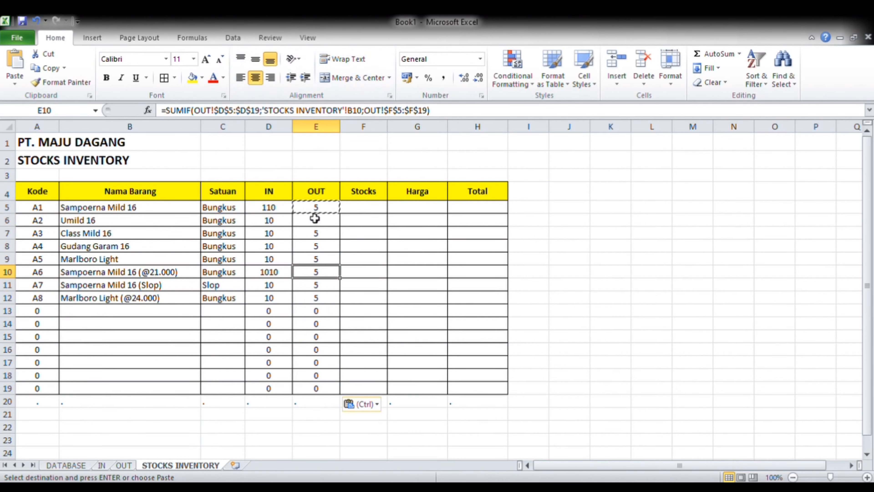
Compare the row 5 totals on STOCKS INVENTORY with the repeated A1 and A6 entries on the IN sheet.
left_click(171, 208)
left_click_drag(207, 208, 265, 208)
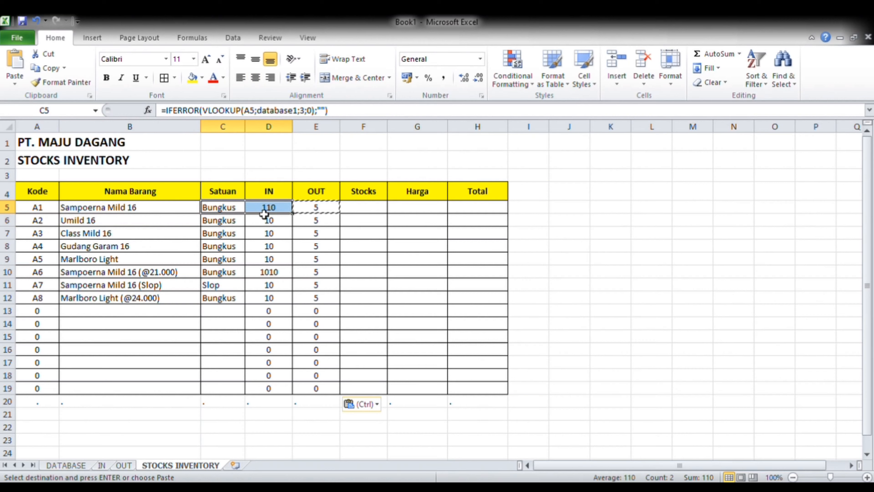
left_click(325, 219)
left_click(101, 465)
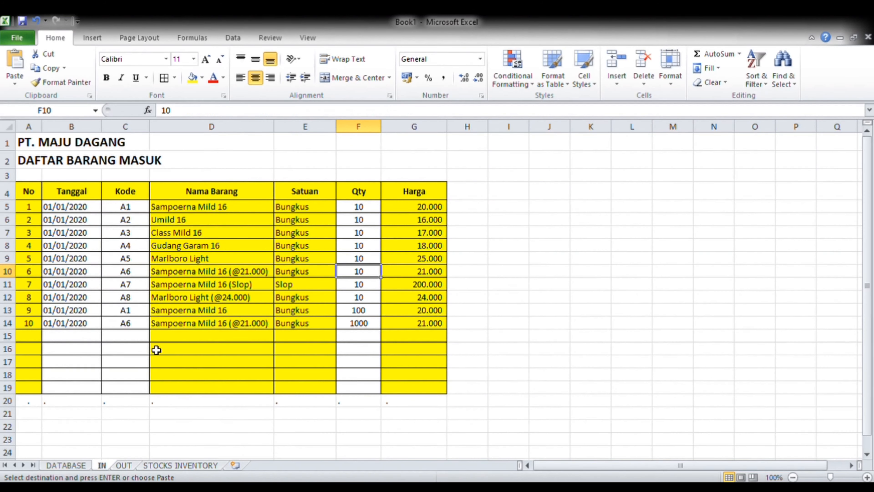
left_click(125, 322)
left_click(121, 310)
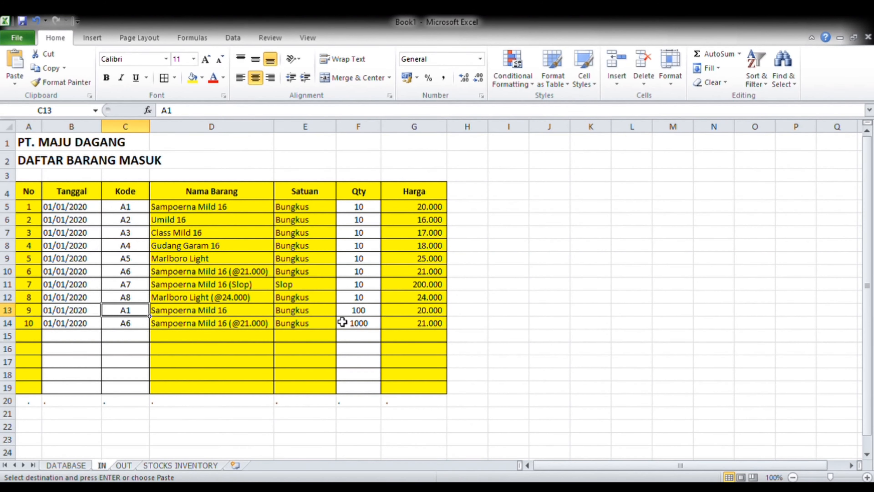
left_click(342, 314)
On the OUT sheet, add item code A1 in C13 with a centered quantity of 50 in F13.
left_click(124, 465)
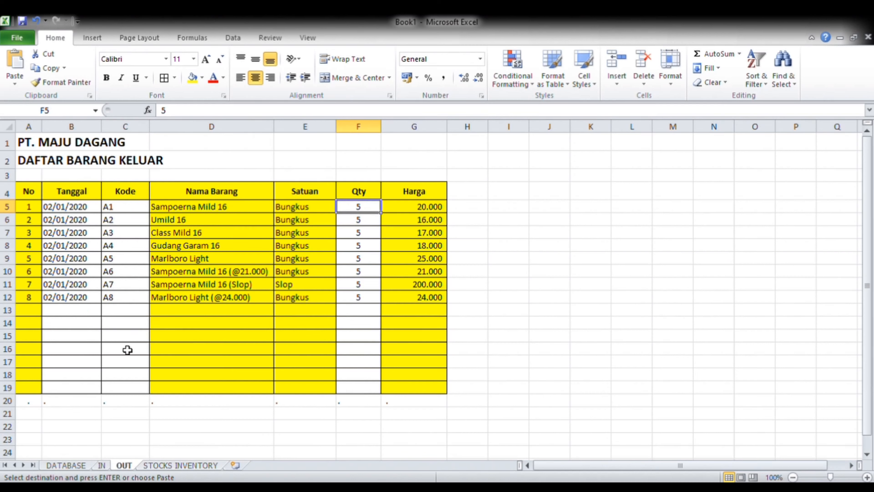
left_click(113, 315)
key("Right")
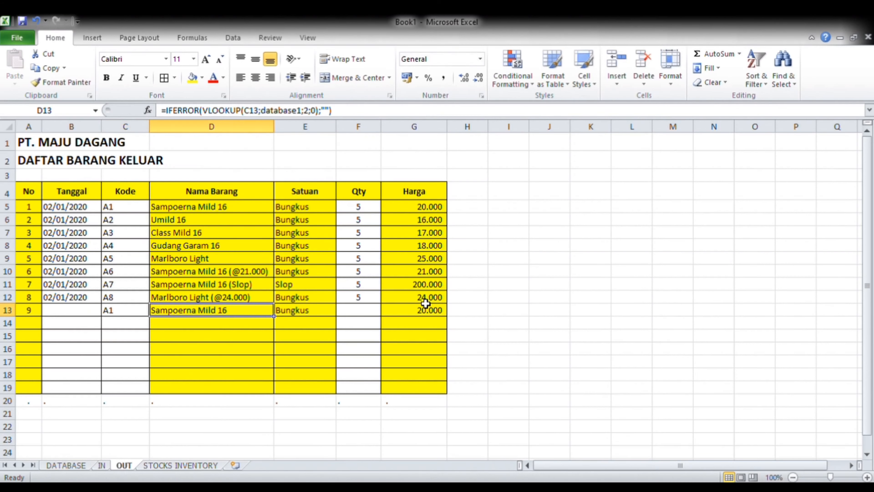
left_click(364, 313)
type("5")
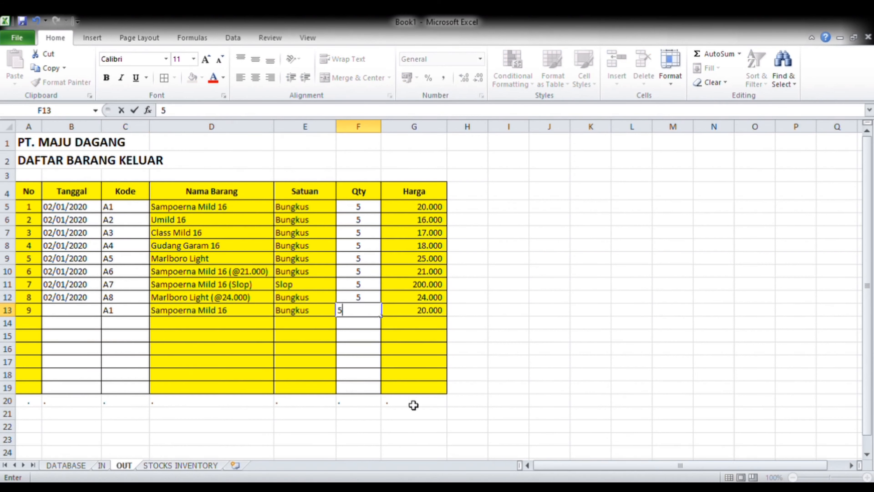
type("0")
key("ctrl+Return")
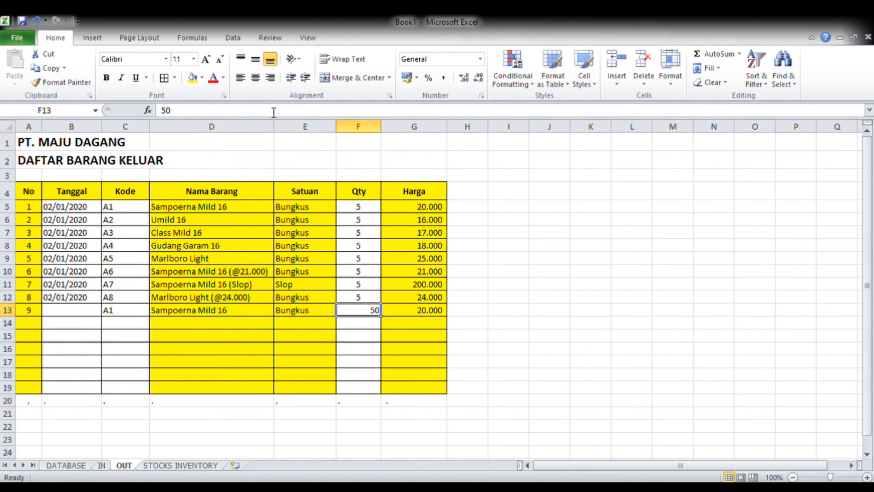
Copy the date formula from B12 to B13 and check the A1 and A6 totals on the STOCKS INVENTORY sheet.
key("Left")
key("Left")
key("Left")
key("Left")
key("Up")
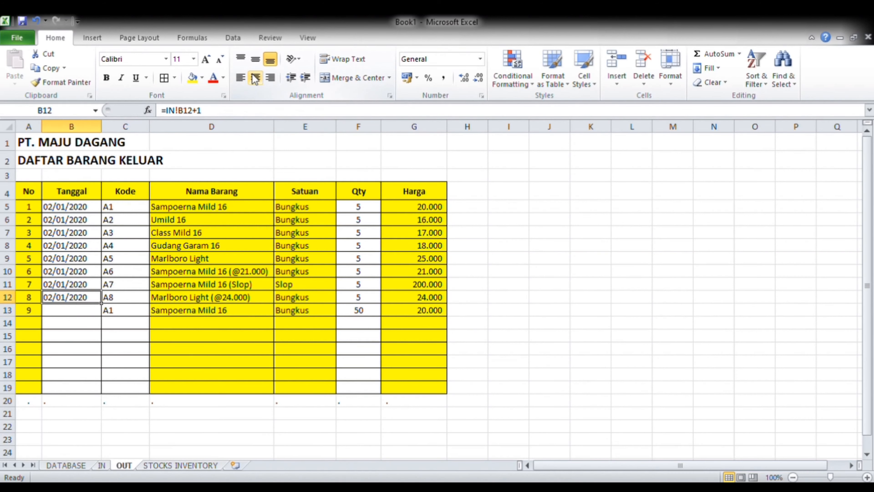
key("ctrl+c")
key("Down")
key("ctrl+v")
key("Right")
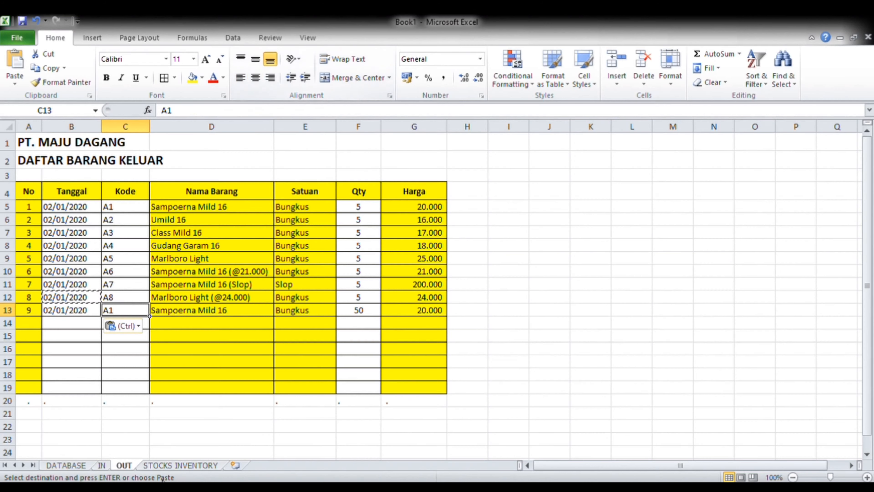
left_click(165, 465)
left_click(313, 207)
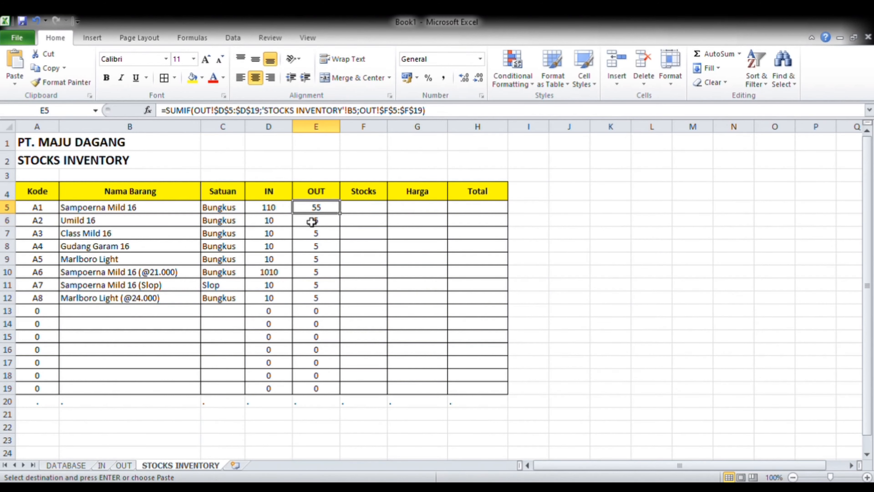
left_click(274, 207)
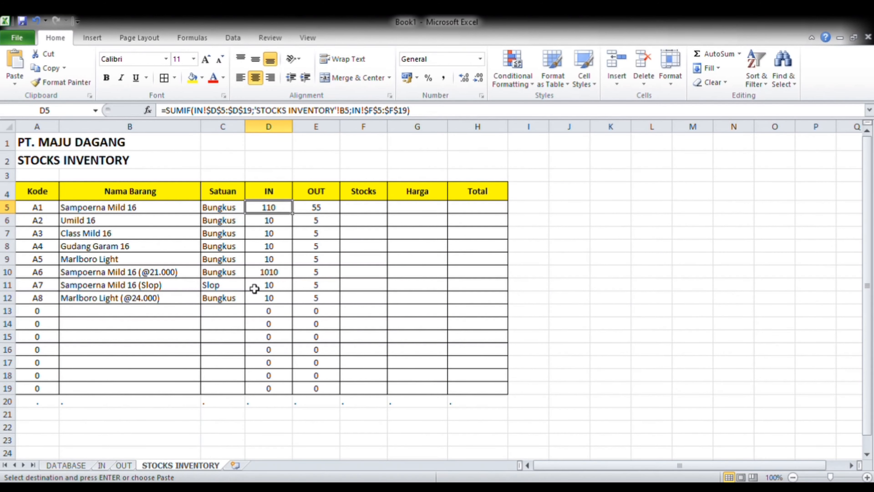
left_click(273, 272)
left_click(315, 272)
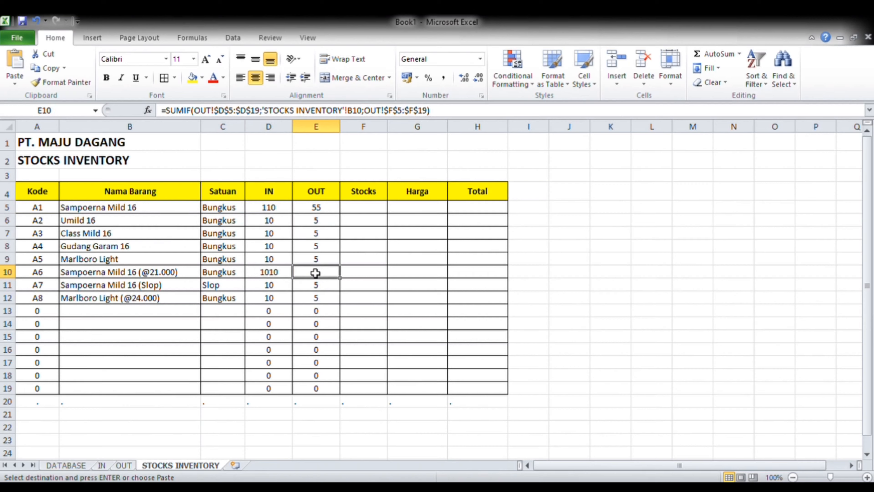
On the OUT sheet, enter item code A6 in C14.
left_click(124, 465)
left_click(114, 278)
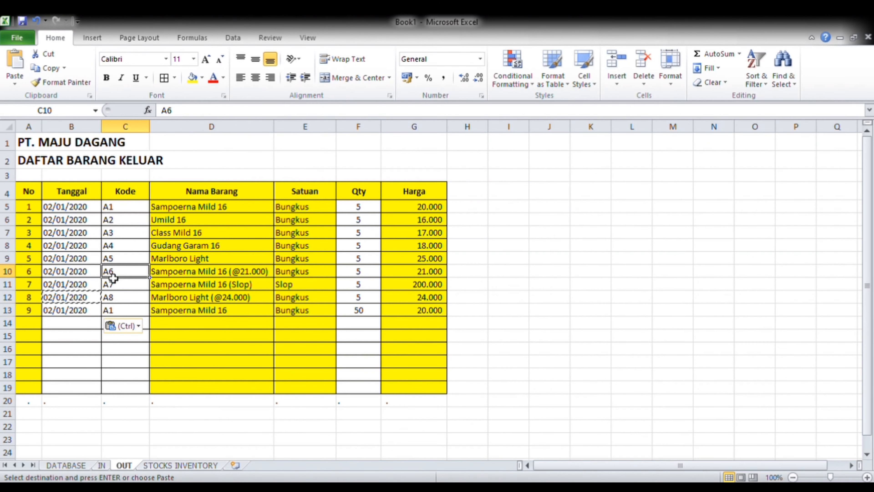
key("Down")
key("Down")
key("Down")
key("Down")
type("A")
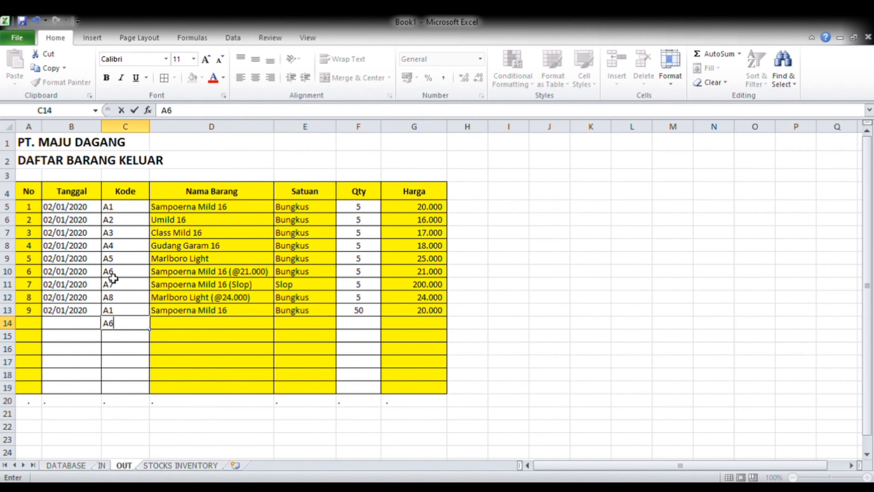
key("Return")
Copy the date formula from B13 to B14 on the OUT sheet.
key("Up")
key("Up")
key("Left")
key("ctrl+c")
key("Down")
key("ctrl+v")
Enter a quantity of 500 in F14 of the OUT sheet and center it.
key("Right")
key("Right")
key("Right")
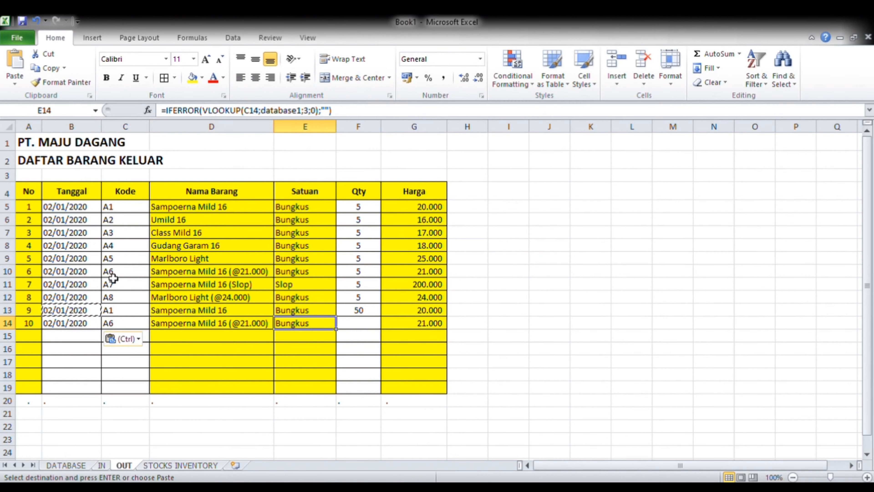
key("Right")
type("500")
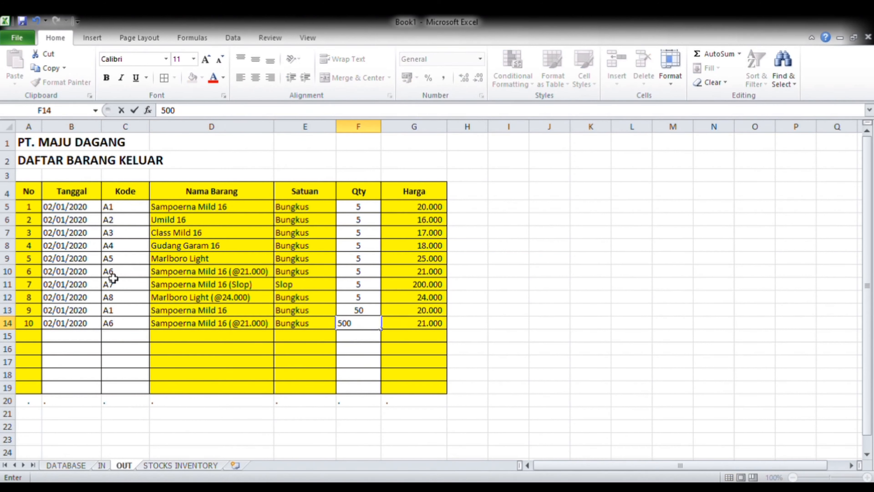
key("Right")
left_click(369, 322)
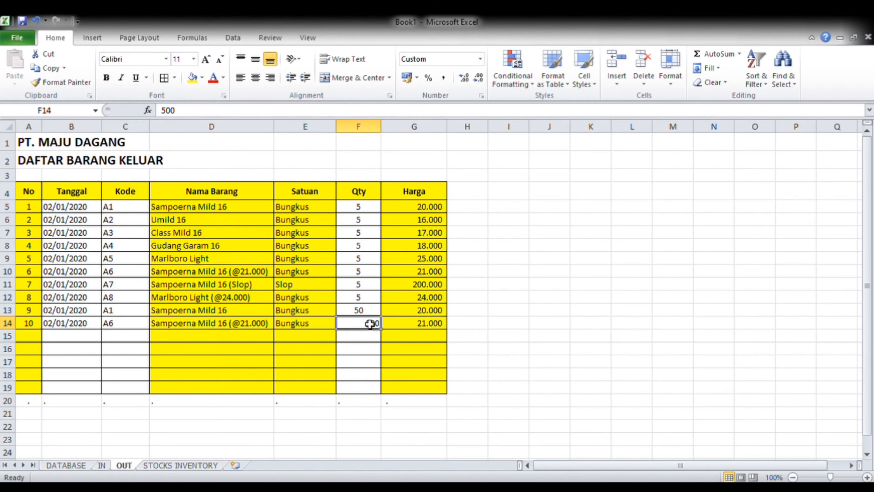
left_click(255, 77)
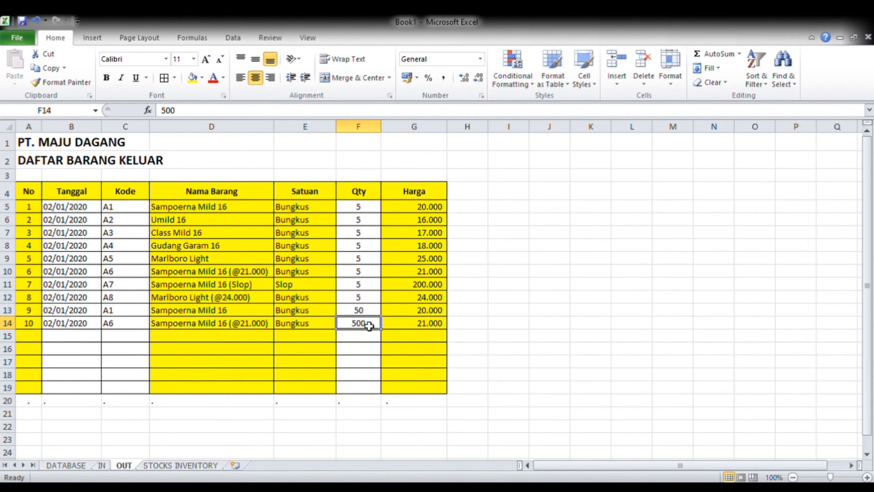
key("shift+Up")
On the STOCKS INVENTORY sheet, enter the formula =D5-E5 in Stocks cell F5 and center it.
left_click(170, 466)
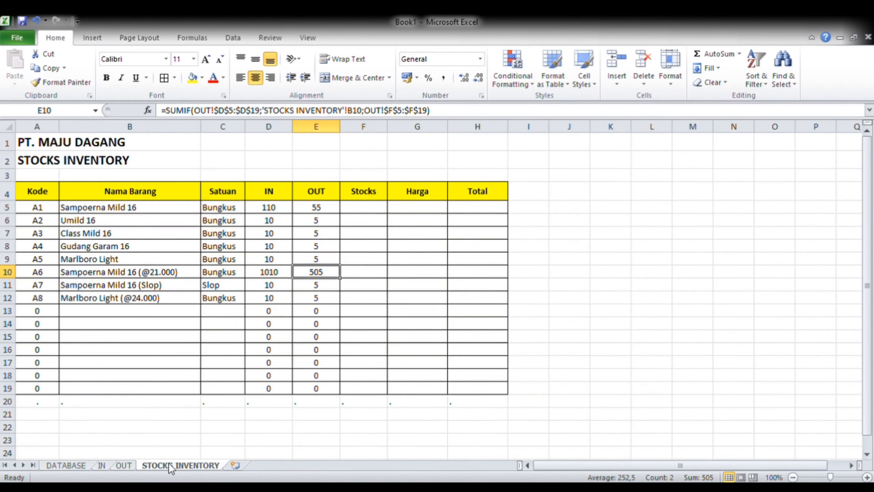
left_click(366, 208)
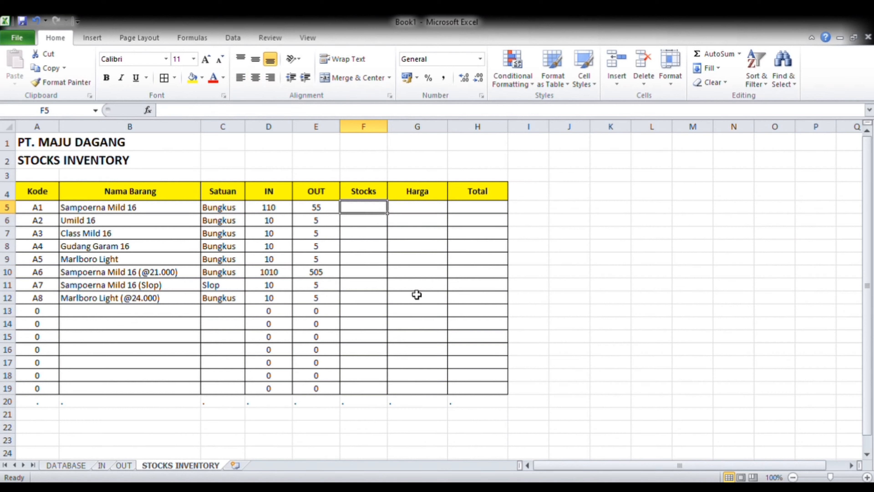
left_click_drag(300, 296, 298, 285)
left_click(273, 210)
left_click(322, 210)
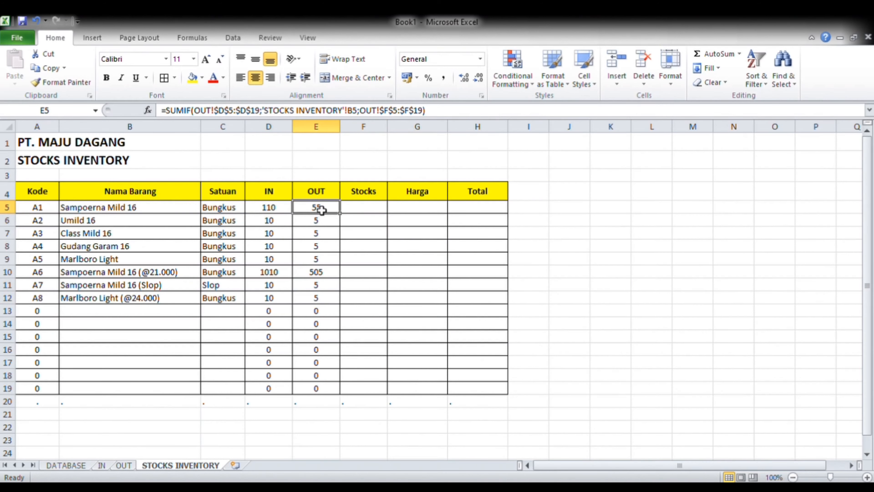
left_click(364, 215)
type("=D5-E5")
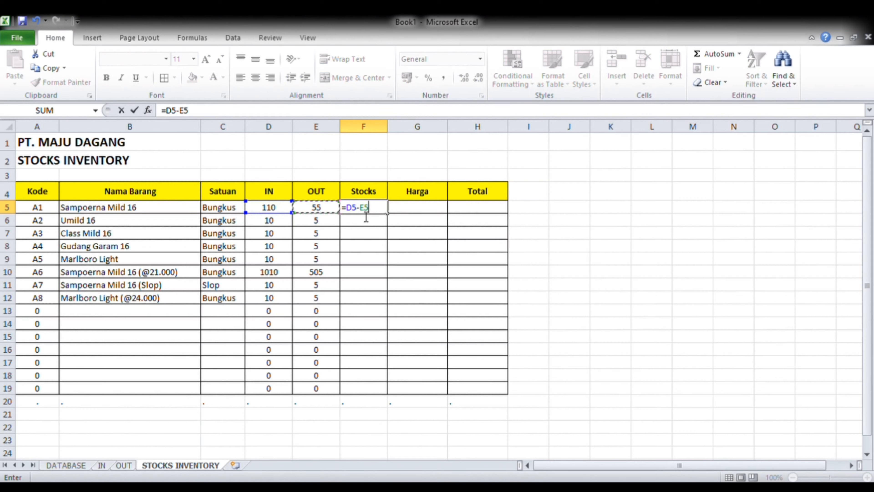
key("Return")
left_click(363, 211)
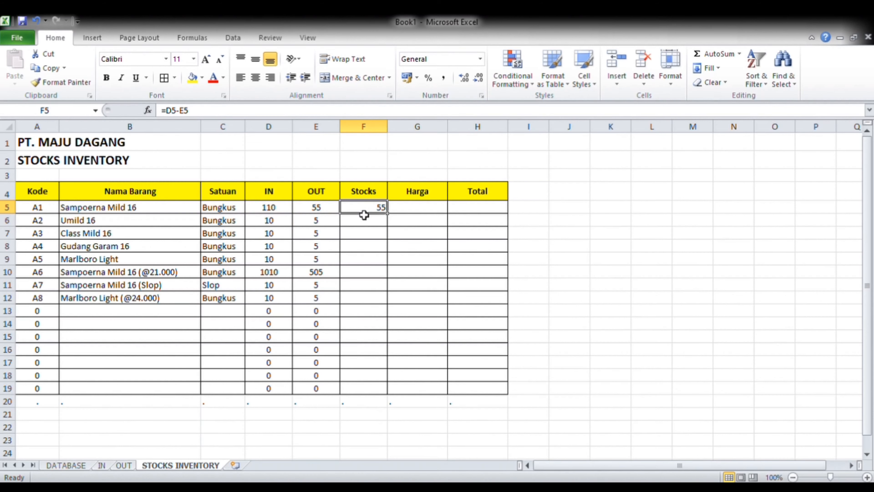
key("ctrl+c")
left_click(256, 79)
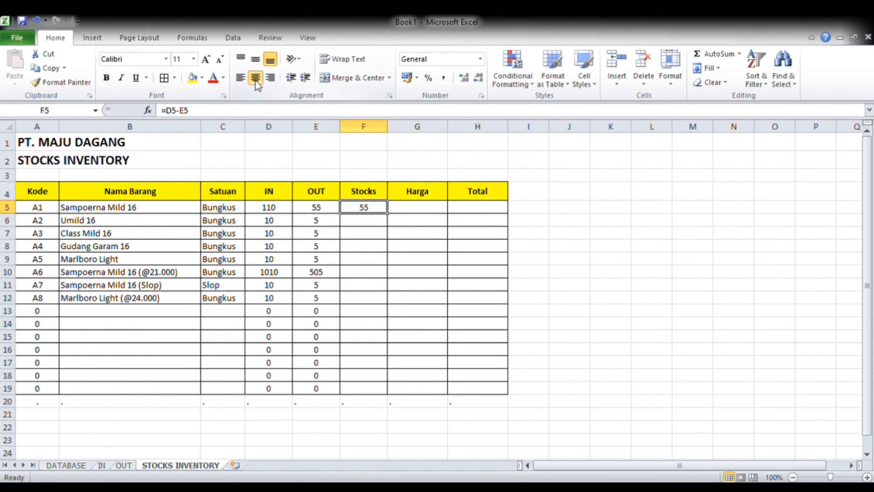
Copy the Stocks formula from F5 into F6:F19.
key("ctrl+c")
key("Down")
key("shift+Down")
key("shift+Down")
key("shift+Down")
key("shift+Down")
key("shift+Down")
key("shift+Down")
key("shift+Down")
key("shift+Down")
key("shift+Down")
key("shift+Down")
key("shift+Down")
key("shift+Down")
key("shift+Down")
key("ctrl+v")
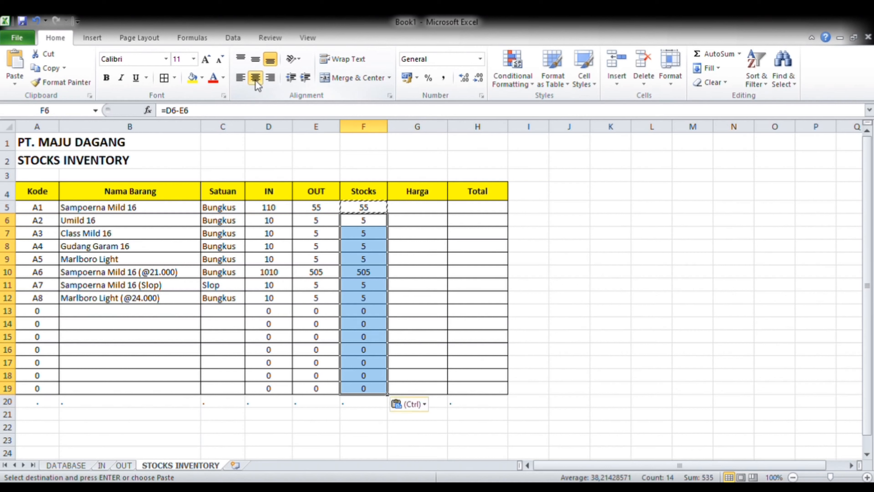
Fill the Kode cells A5:A19 with yellow.
key("Up")
key("Right")
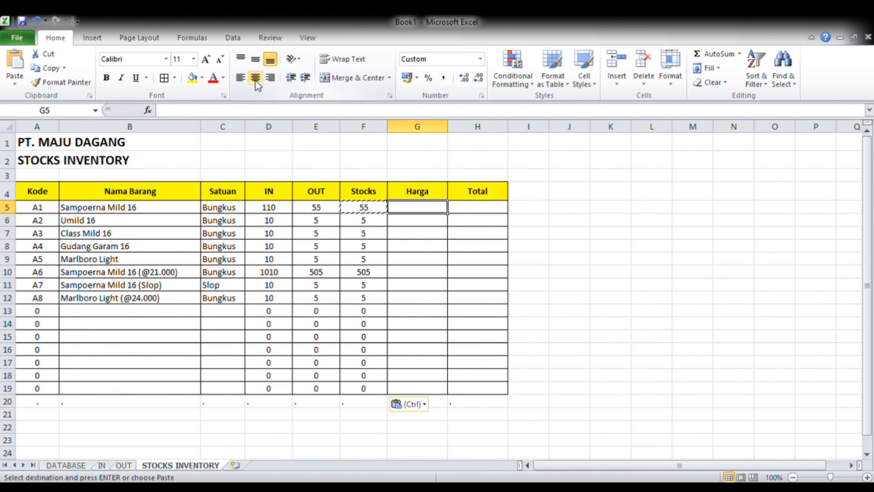
key("Left")
key("Left")
key("Left")
key("Left")
key("Left")
key("Left")
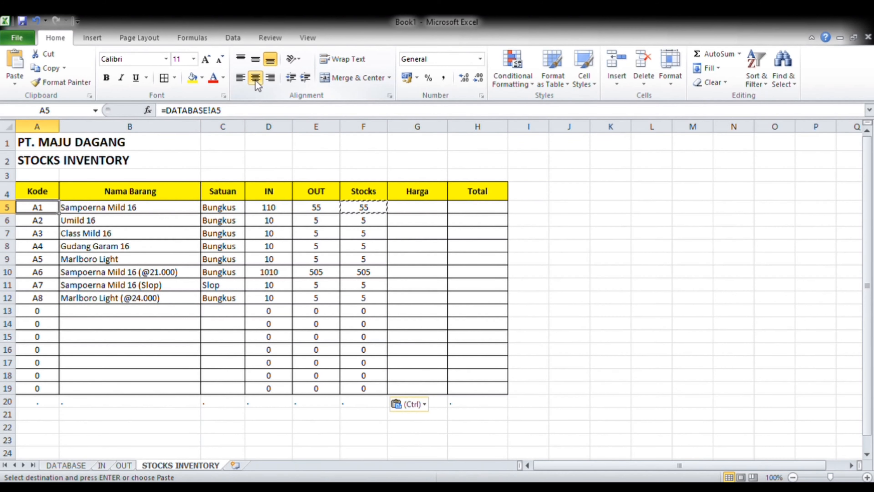
key("ctrl+shift+Down")
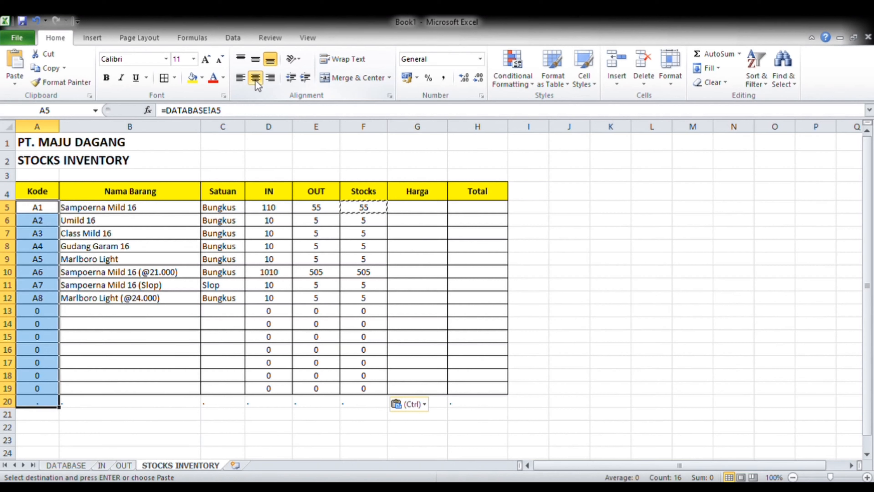
left_click(193, 79)
key("Right")
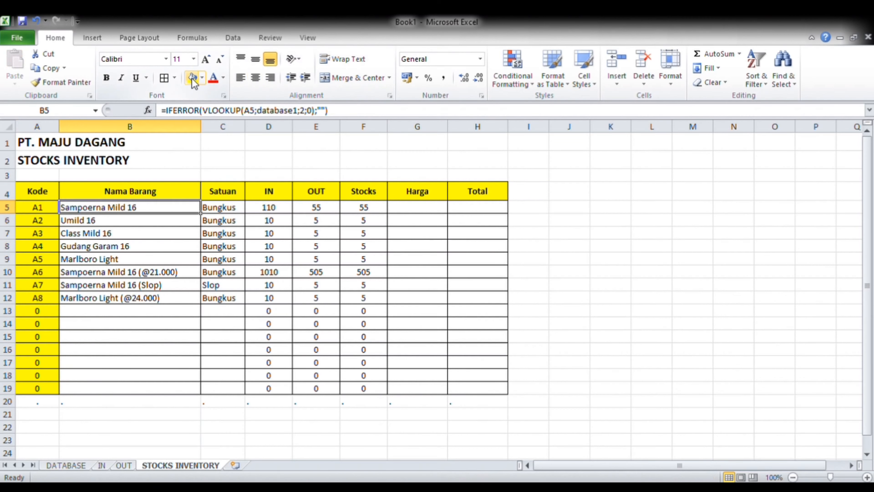
Fill the remaining table cells B5:H19, from Nama Barang through Total, with yellow.
key("ctrl+shift+Down")
key("shift+Up")
left_click(193, 79)
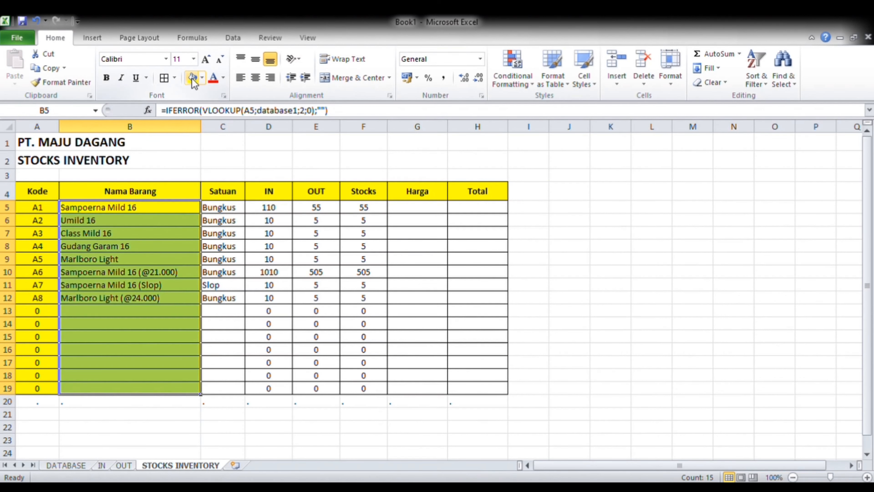
key("Right")
key("ctrl+shift+Down")
key("shift+Up")
key("shift+Right")
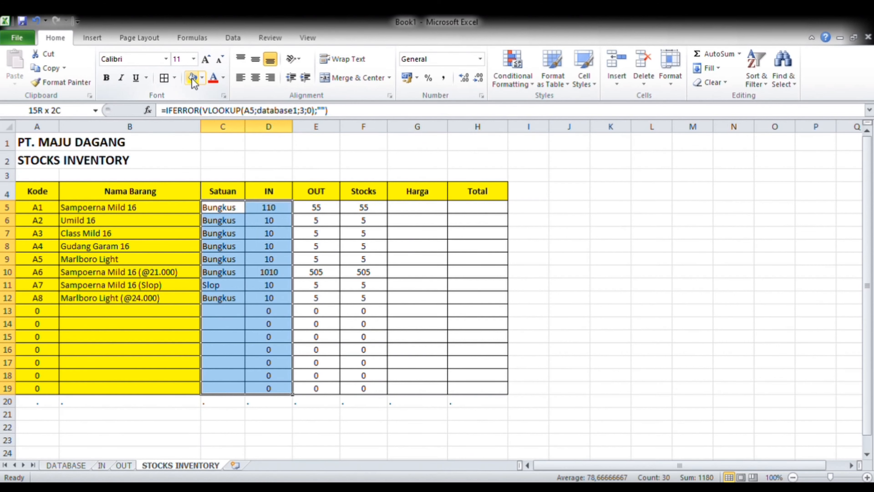
key("shift+Right")
key("shift+Right")
key("shift+Right")
key("shift+Right")
left_click(192, 79)
Review the IN, OUT and Stocks formulas in D5:F5.
key("Right")
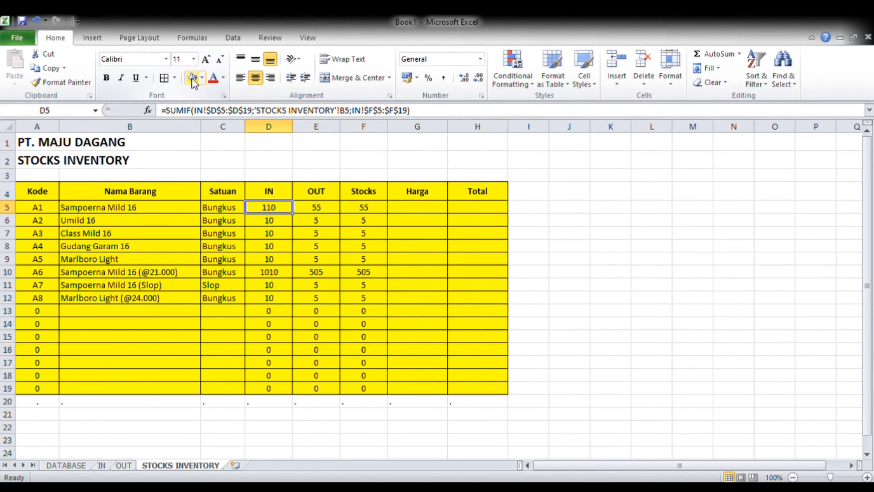
key("Right")
key("Right")
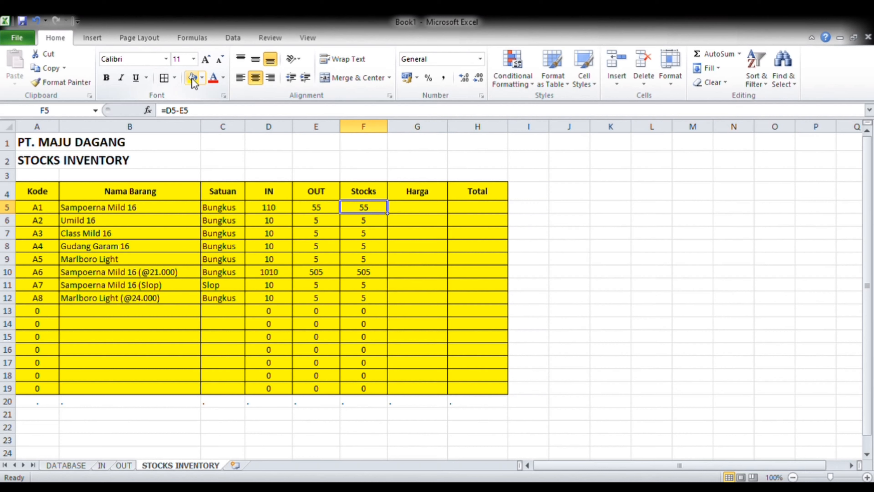
key("Left")
key("Left")
key("Left")
key("Right")
key("Right")
key("Right")
Begin the Harga formula in G5 as an IFERROR-wrapped VLOOKUP of A5 in database1.
key("Right")
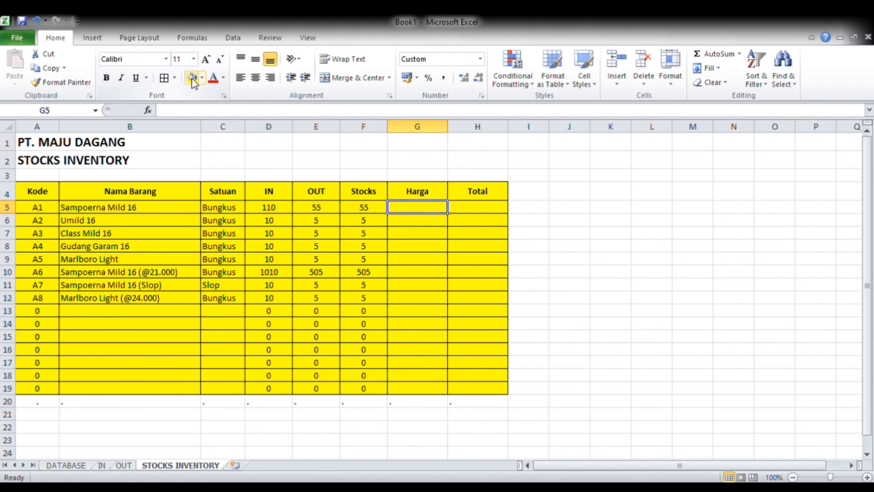
key("Up")
key("Down")
type("=i")
key("BackSpace")
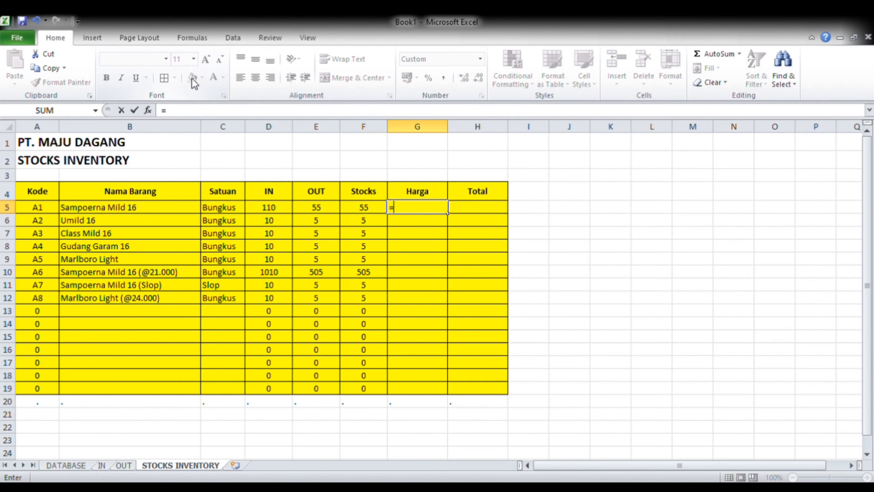
type("iferror(")
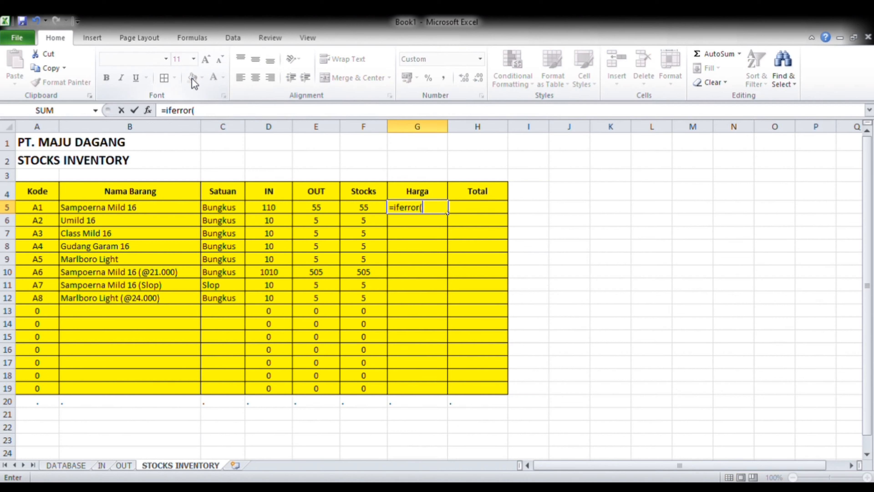
type("vlookup(")
key("Left")
key("Left")
key("Left")
key("Left")
key("Left")
key("Left")
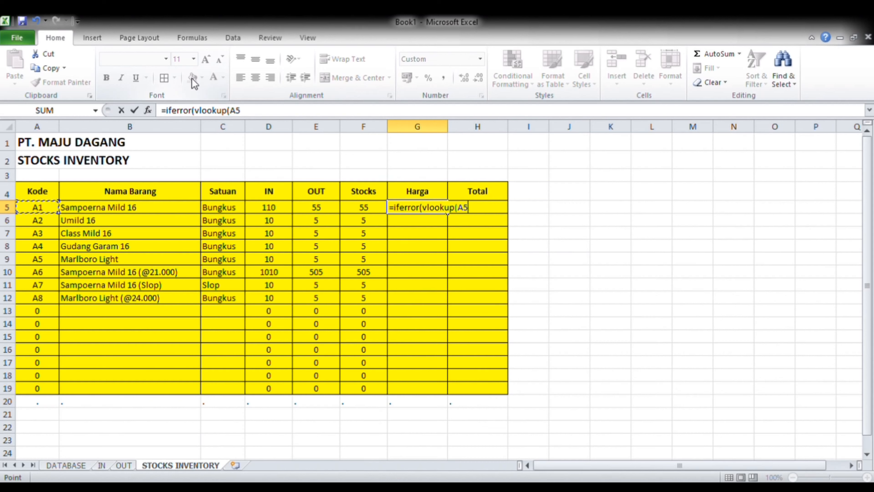
type(";database")
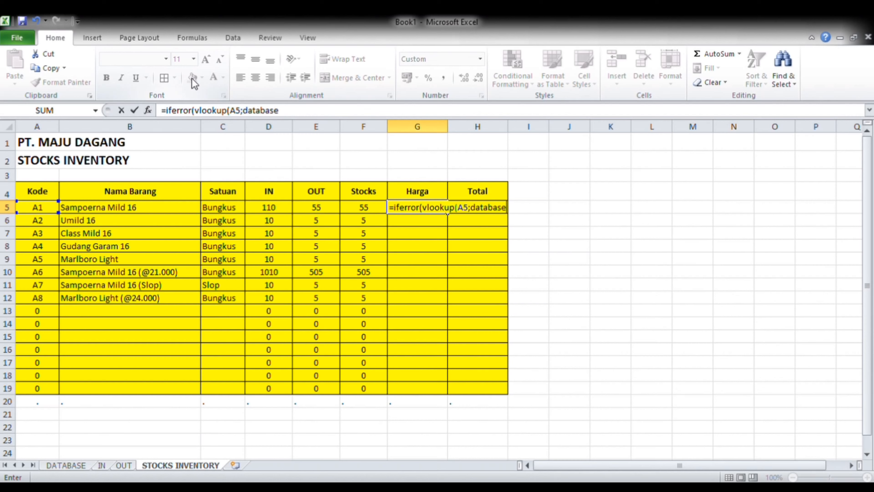
type("1;5")
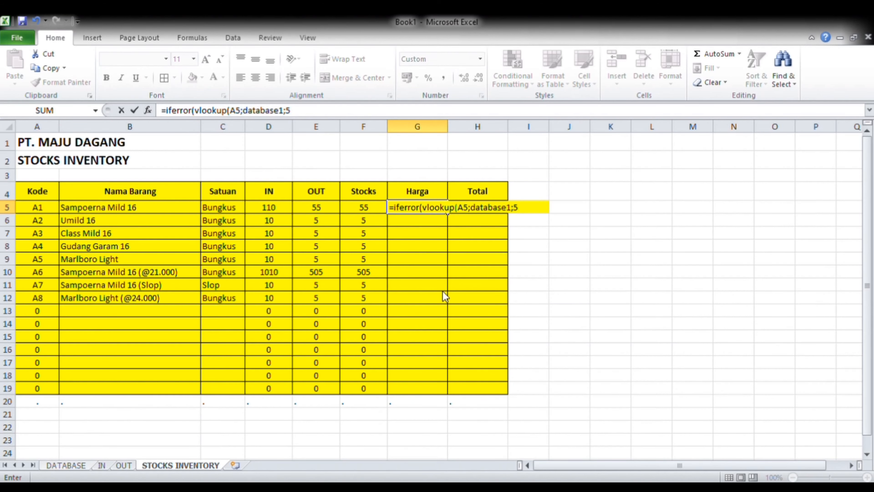
Check the DATABASE sheet's Harga column, and complete the G5 formula as =IFERROR(VLOOKUP(A5;database1;4;0);"").
key("BackSpace")
left_click(69, 465)
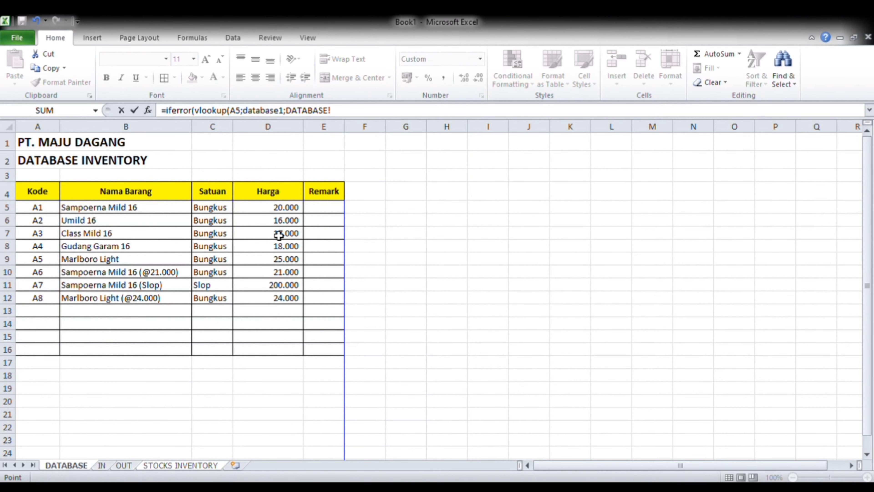
left_click(198, 467)
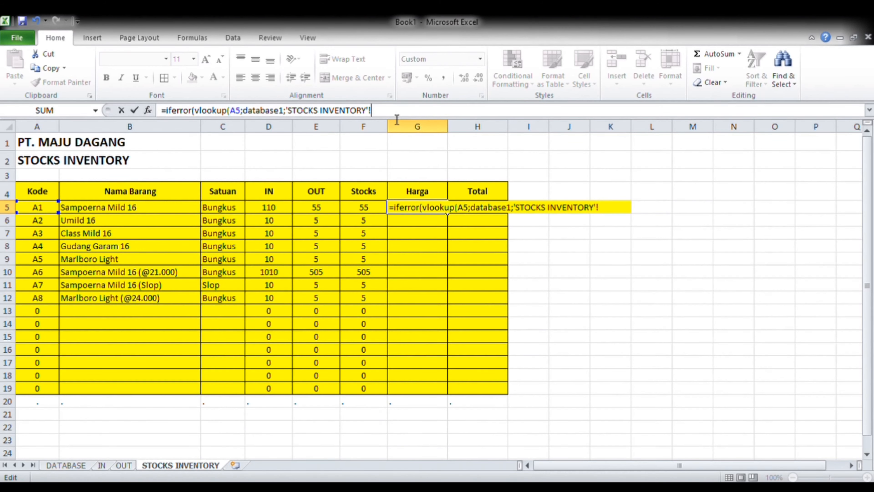
key("BackSpace")
key("BackSpace")
key("BackSpace")
key("BackSpace")
key("BackSpace")
key("BackSpace")
key("BackSpace")
key("BackSpace")
key("BackSpace")
key("BackSpace")
key("BackSpace")
key("BackSpace")
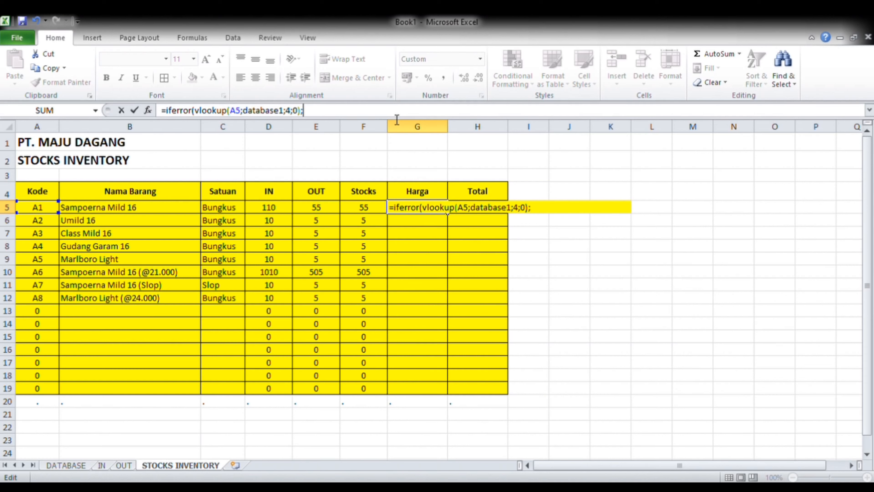
key("Return")
key("Up")
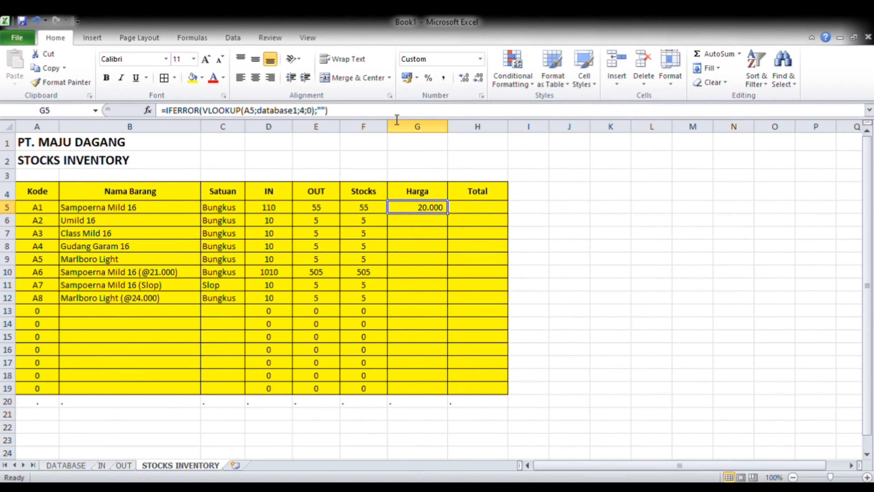
Copy the Harga formula from G5 into G6:G19.
key("ctrl+c")
key("Down")
key("ctrl+shift+Down")
key("shift+Up")
key("ctrl+v")
Enter =F5*G5 in H5 to calculate the Total from Stocks and Harga.
key("Right")
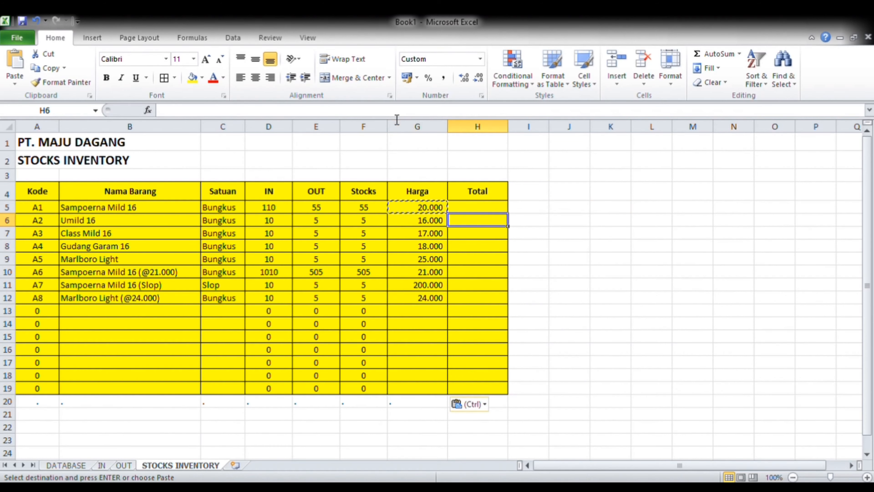
key("Up")
type("=")
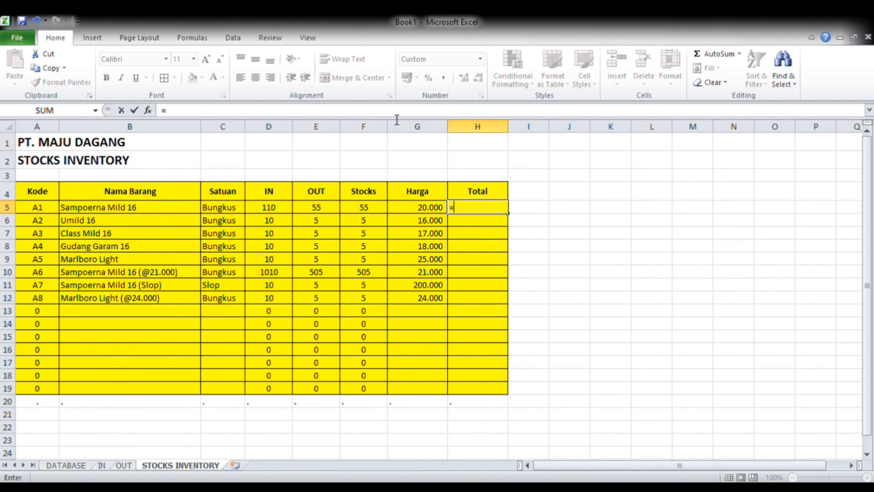
key("Left")
key("Left")
type("*")
key("Left")
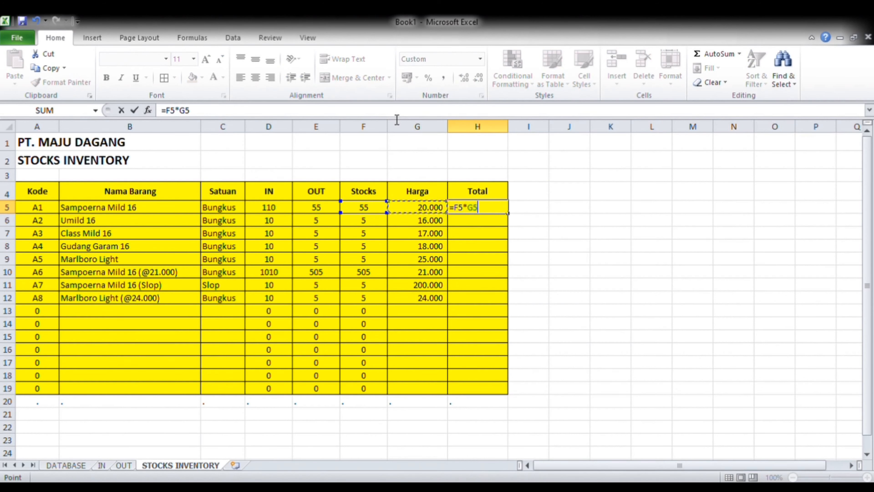
key("Return")
Copy the Total formula from H5 into the remaining Total cells H6:H19.
key("Up")
key("ctrl+c")
key("Down")
key("shift+Down")
key("shift+Down")
key("shift+Down")
key("shift+Down")
key("shift+Down")
key("shift+Down")
key("shift+Down")
key("shift+Down")
key("shift+Down")
key("shift+Down")
key("shift+Down")
key("shift+Down")
key("shift+Down")
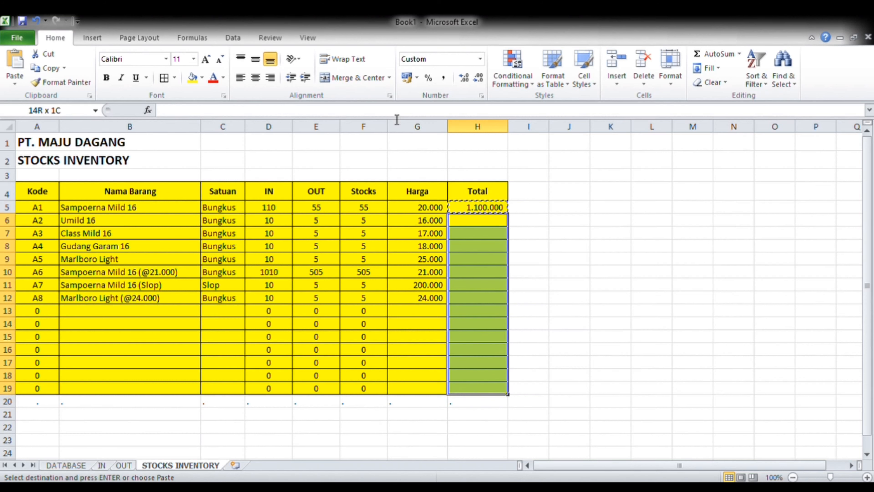
key("ctrl+v")
key("Right")
key("Left")
key("Up")
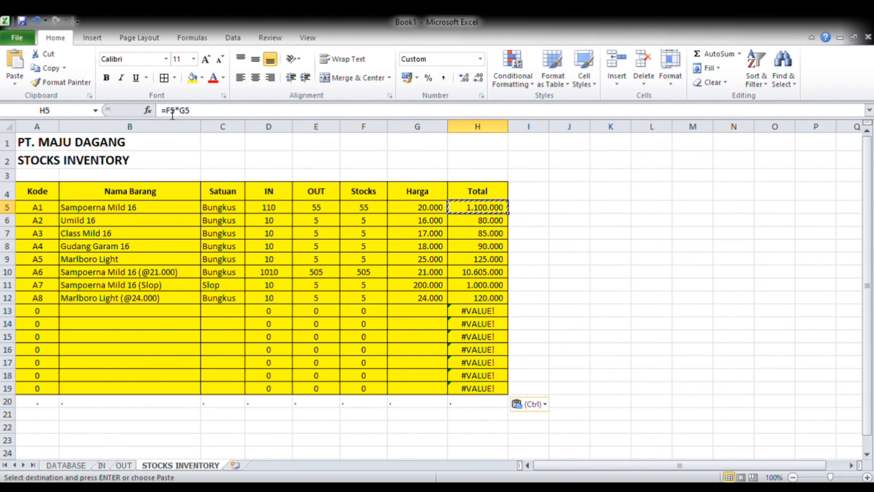
type("IFERROR(")
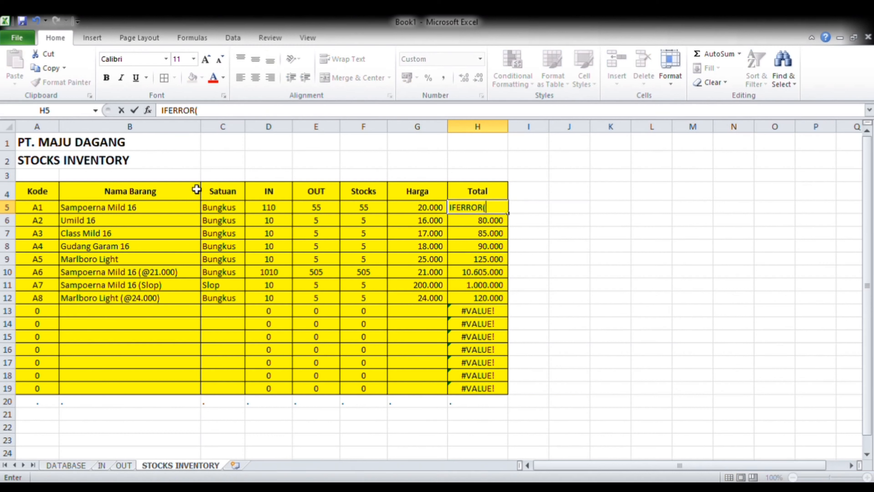
key("BackSpace")
key("BackSpace")
key("BackSpace")
key("BackSpace")
key("BackSpace")
key("BackSpace")
key("BackSpace")
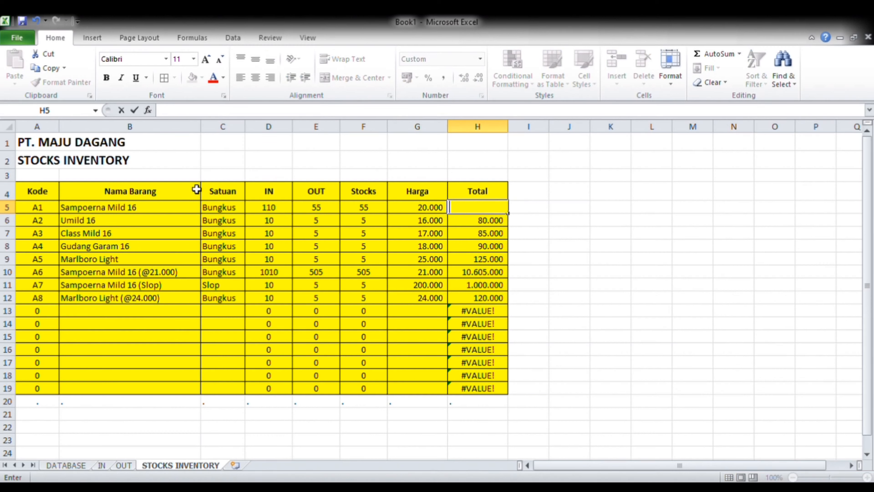
Replace the Total formula in H5 with =IFERROR(F5*G5;"").
type("-iferro")
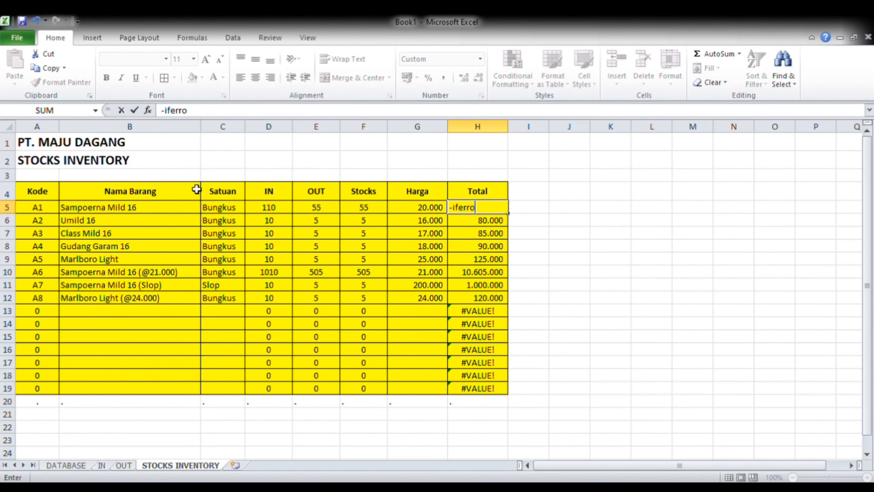
type("r(")
key("Left")
key("Left")
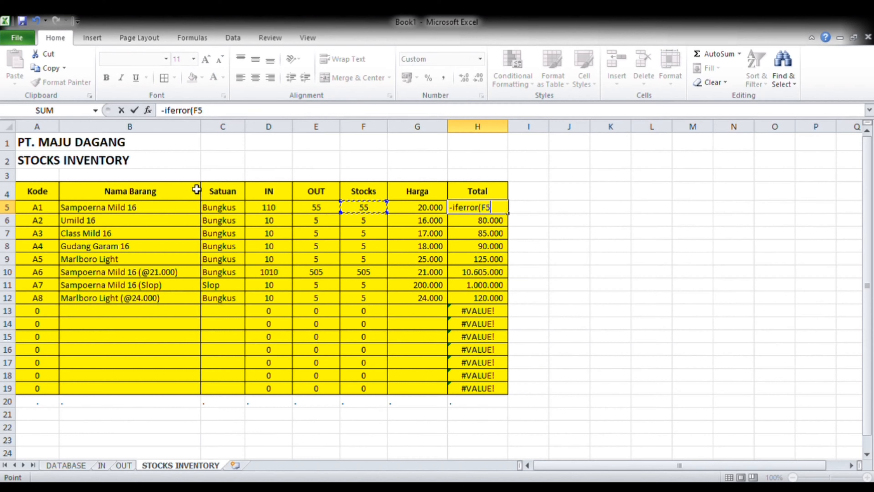
type("*")
key("Left")
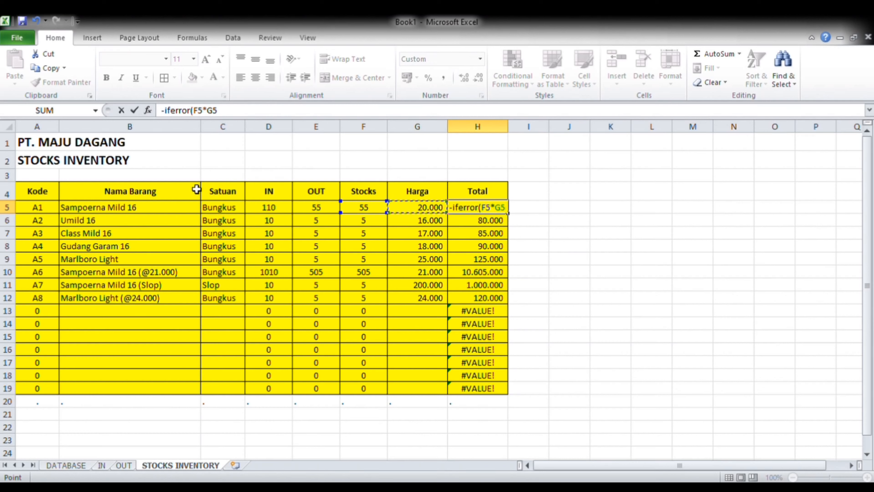
type(";")
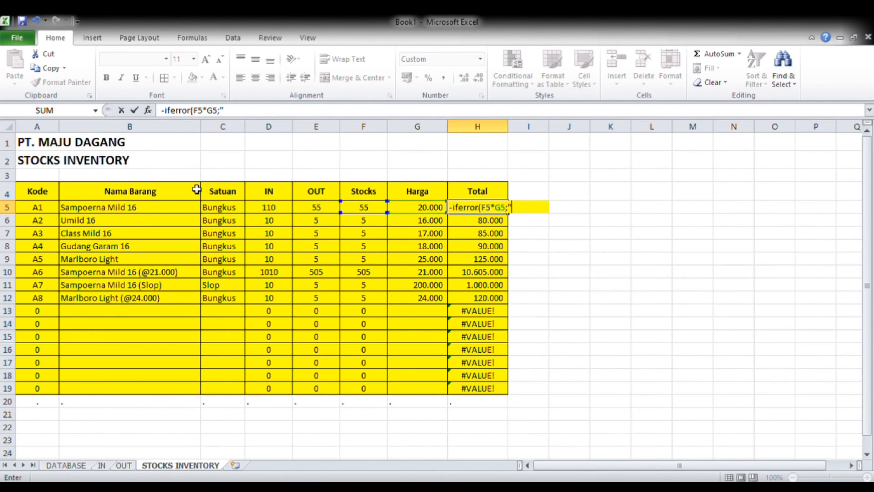
key("ctrl+Return")
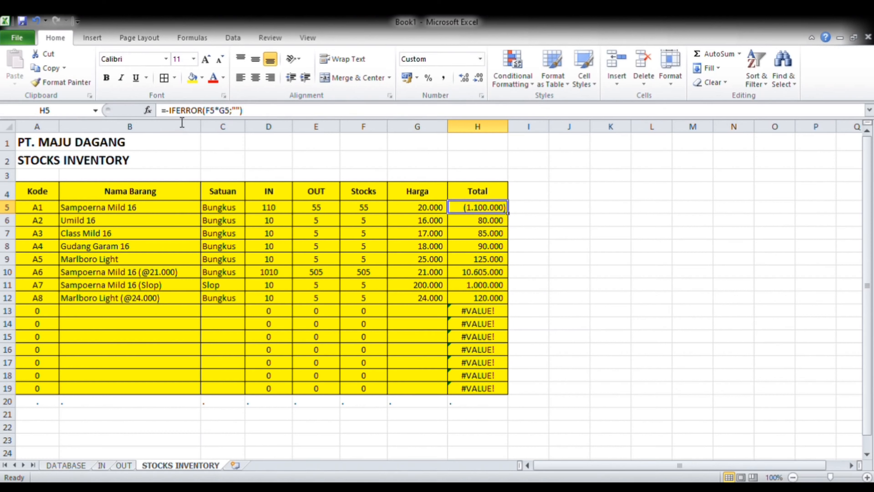
left_click(169, 111)
key("BackSpace")
key("Return")
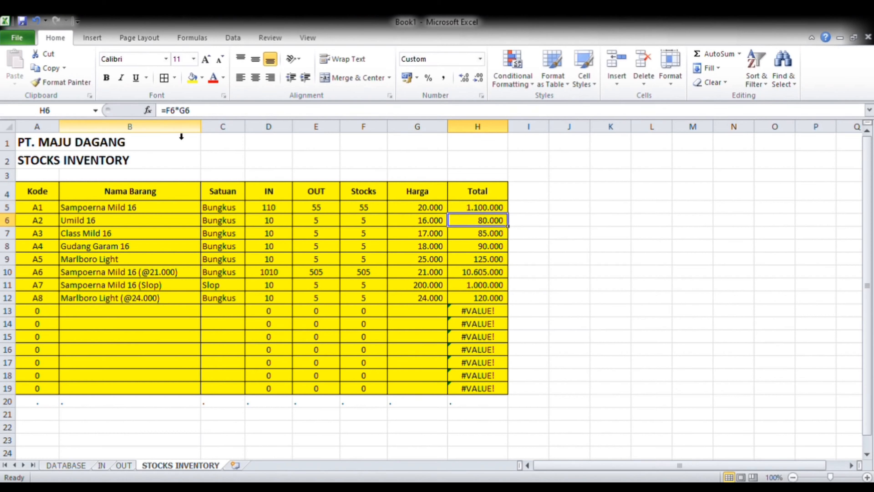
Copy the IFERROR Total formula from H5 over H6:H19.
key("Up")
key("ctrl+c")
key("Down")
key("ctrl+shift+Down")
key("ctrl+v")
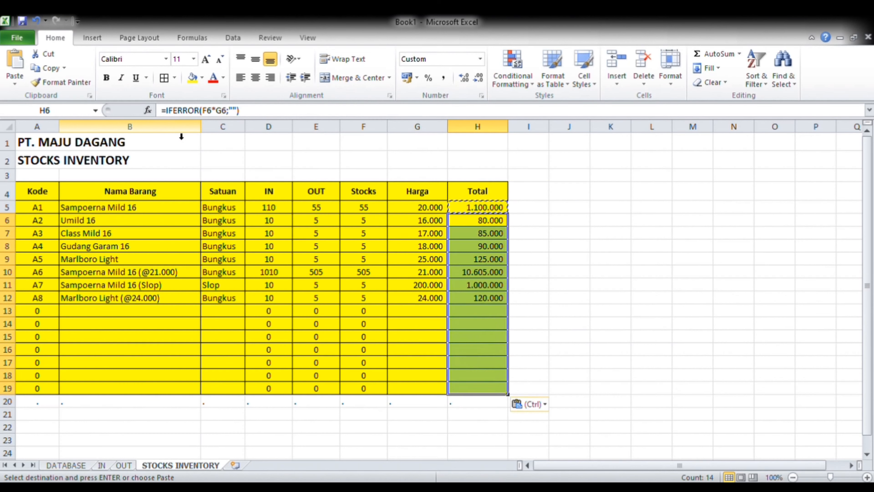
Review the Harga and Total formulas in row 5 and in the blank item rows 13 and 14.
key("Up")
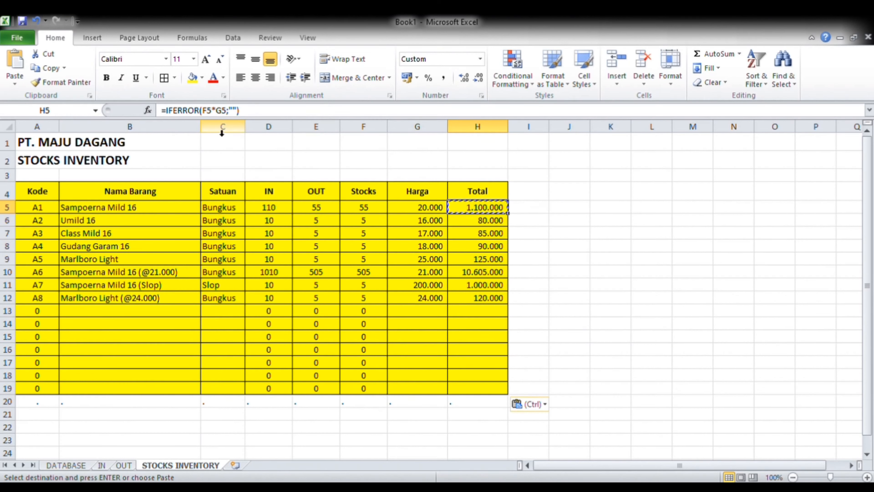
left_click(383, 208)
left_click(429, 211)
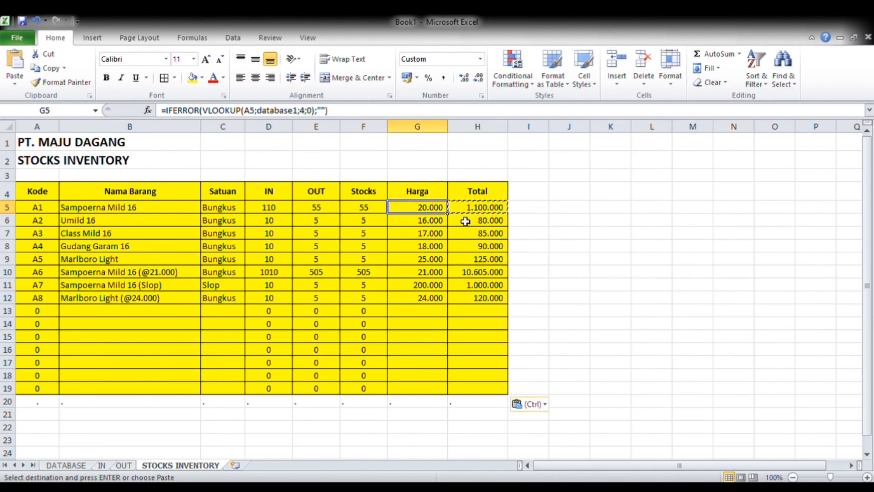
left_click(471, 208)
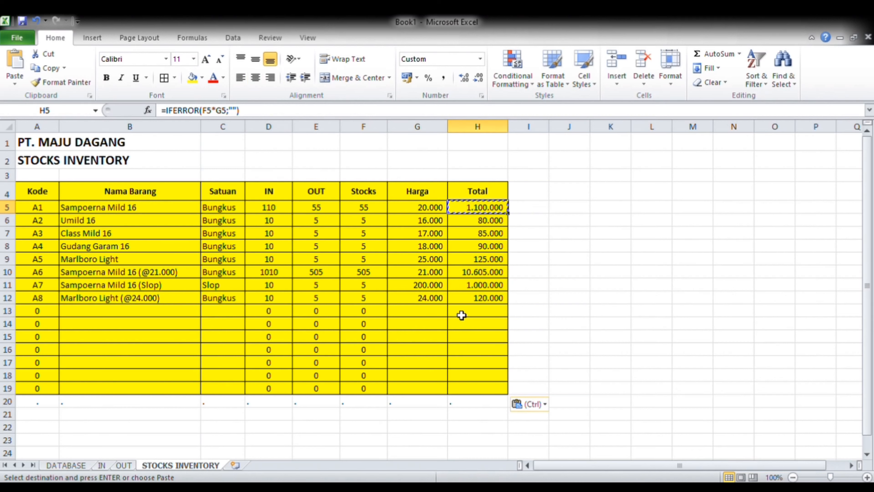
left_click(489, 325)
left_click(437, 324)
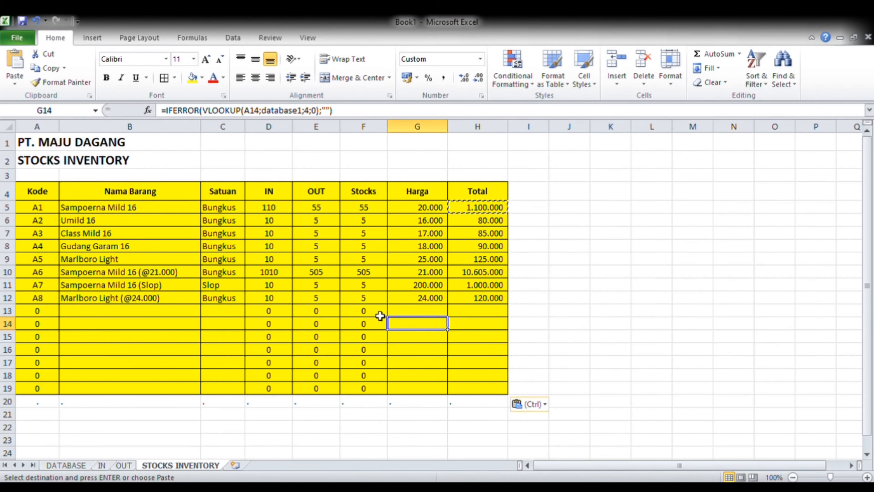
left_click(403, 313)
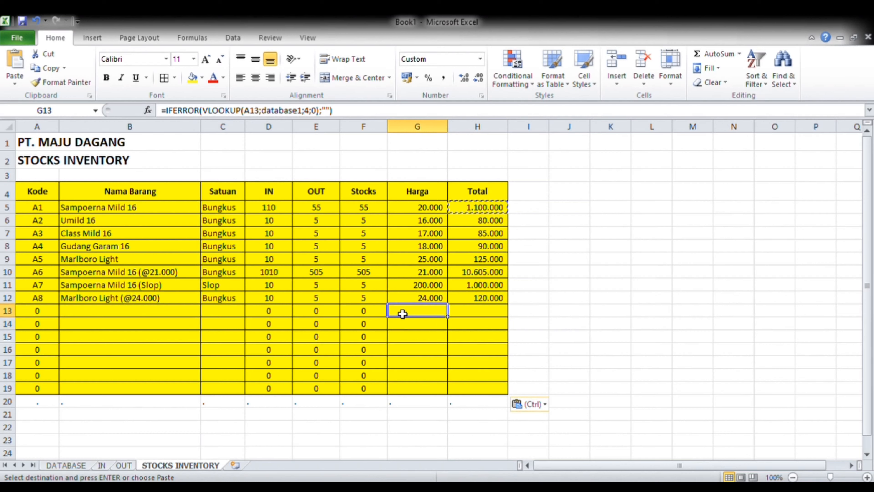
left_click(481, 311)
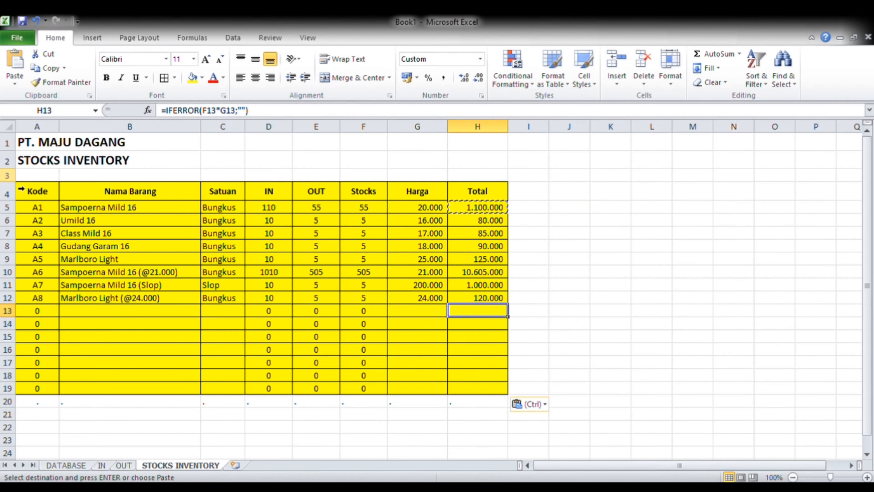
Insert two blank rows above the table and shrink row 5, directly above the header, to a thin spacer.
left_click(7, 175)
left_click(616, 67)
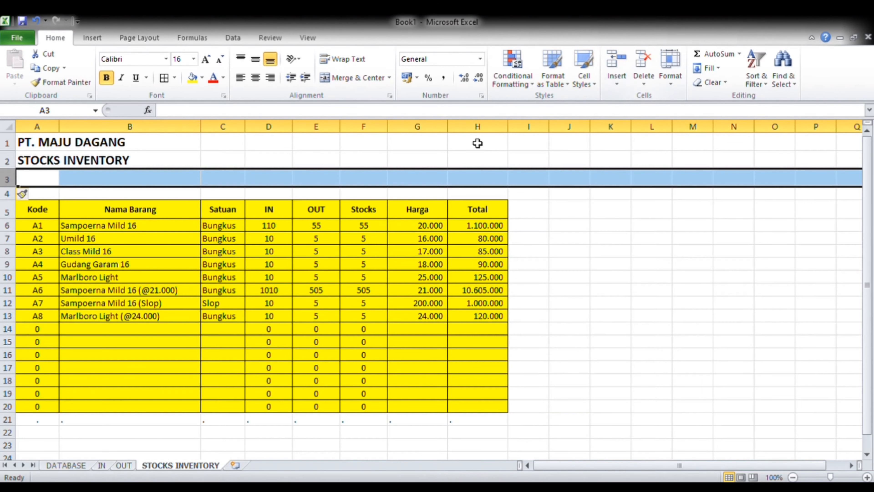
left_click(6, 193)
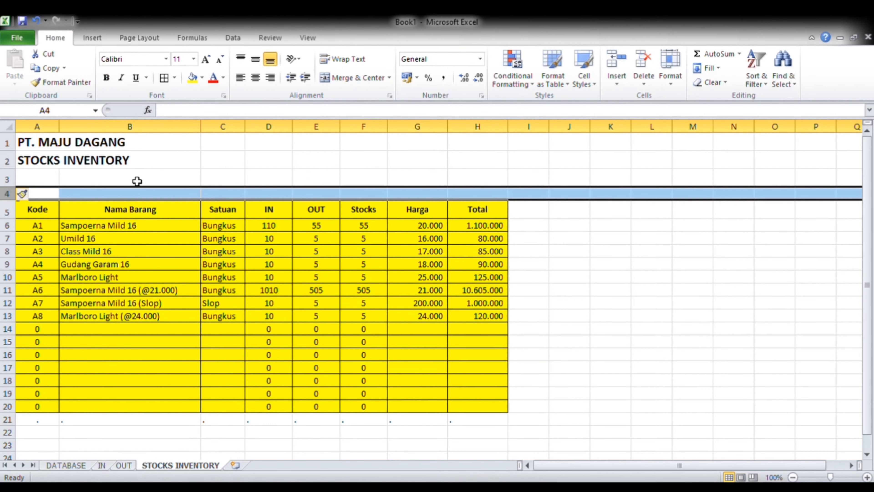
left_click(615, 67)
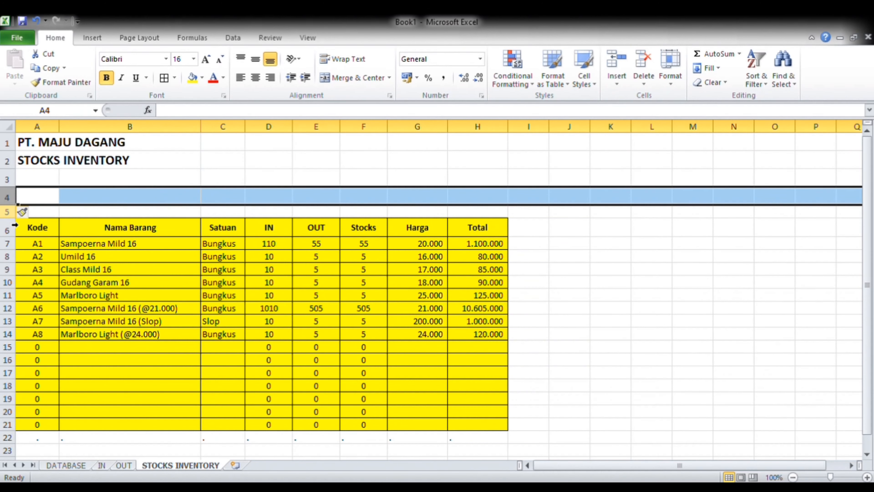
left_click(9, 213)
left_click_drag(11, 222, 16, 209)
left_click(497, 198)
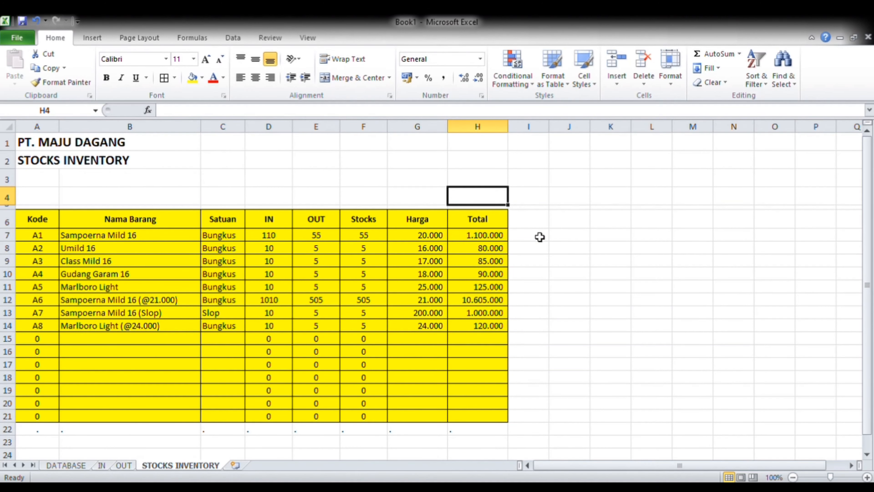
key("Left")
key("Left")
key("Left")
key("Left")
key("Right")
key("Right")
key("Right")
key("Left")
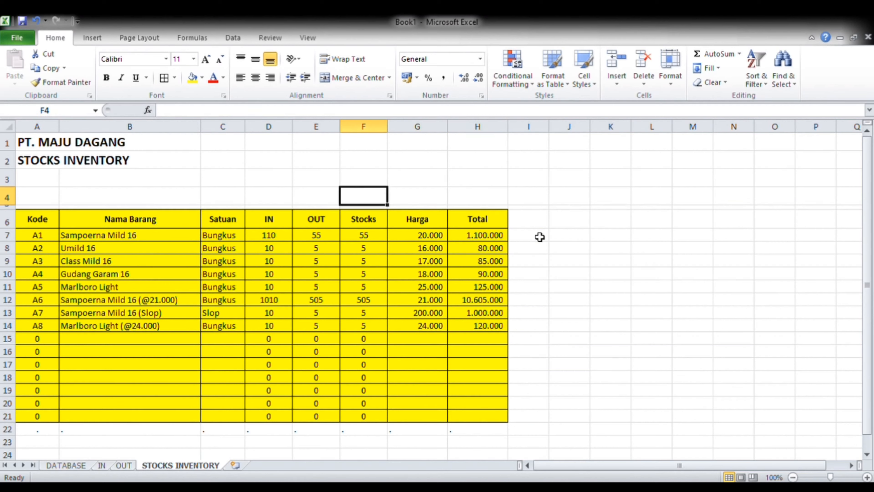
key("Left")
key("Left")
key("Right")
key("Right")
key("Right")
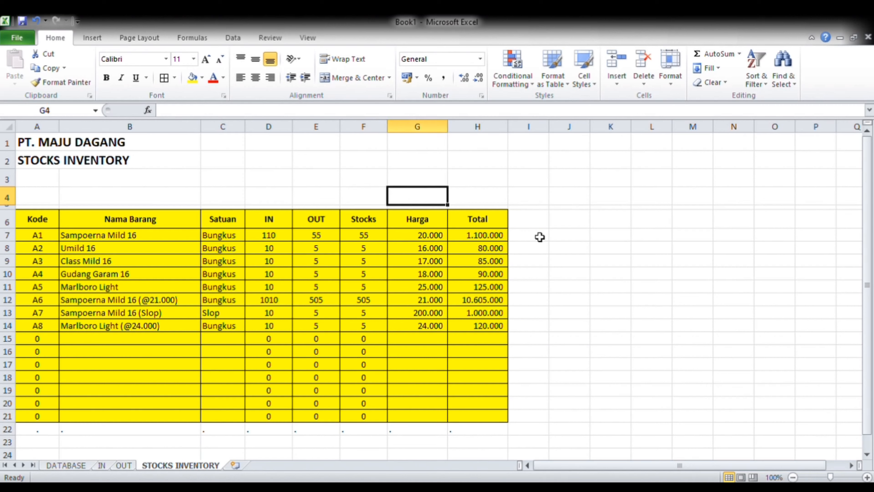
key("Right")
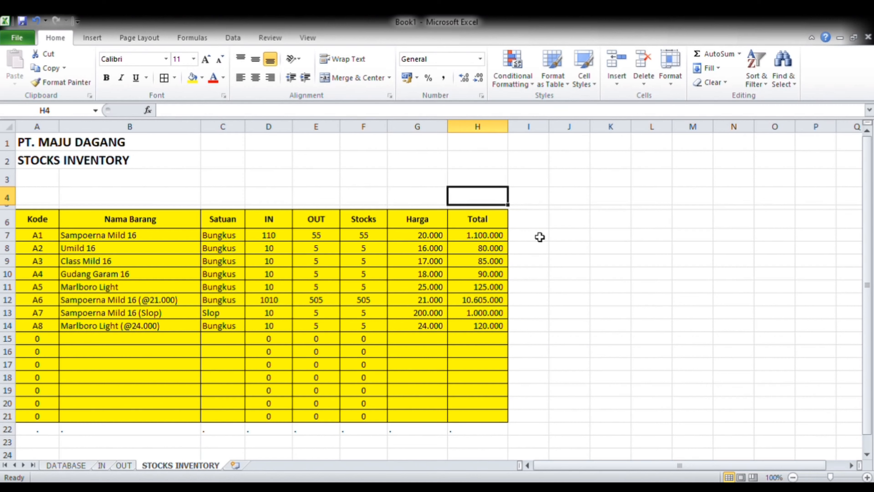
key("Left")
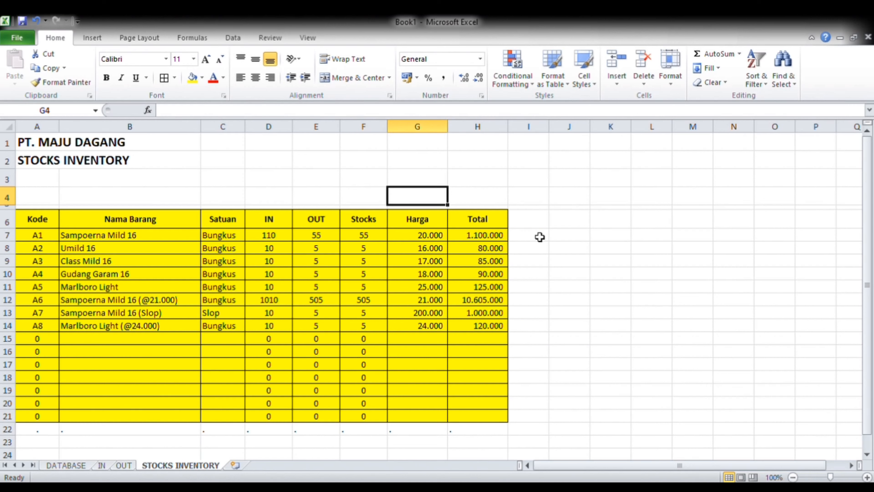
key("Right")
left_click(475, 240)
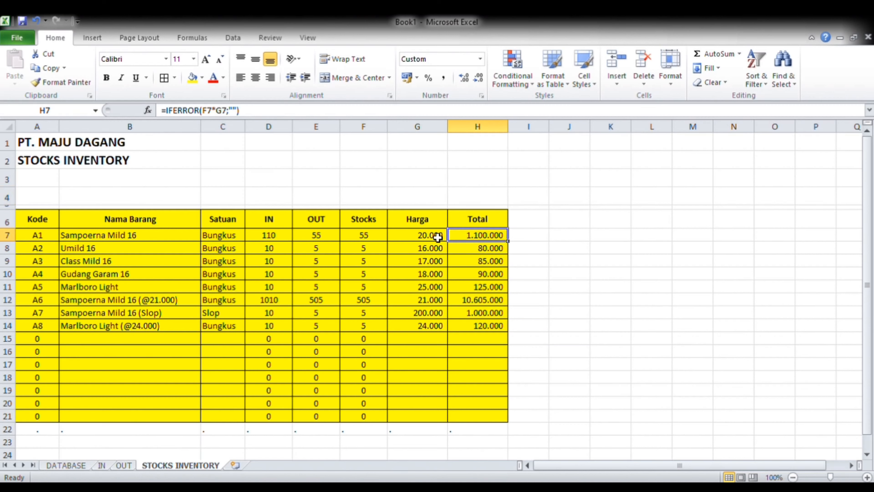
left_click(418, 239)
left_click(364, 237)
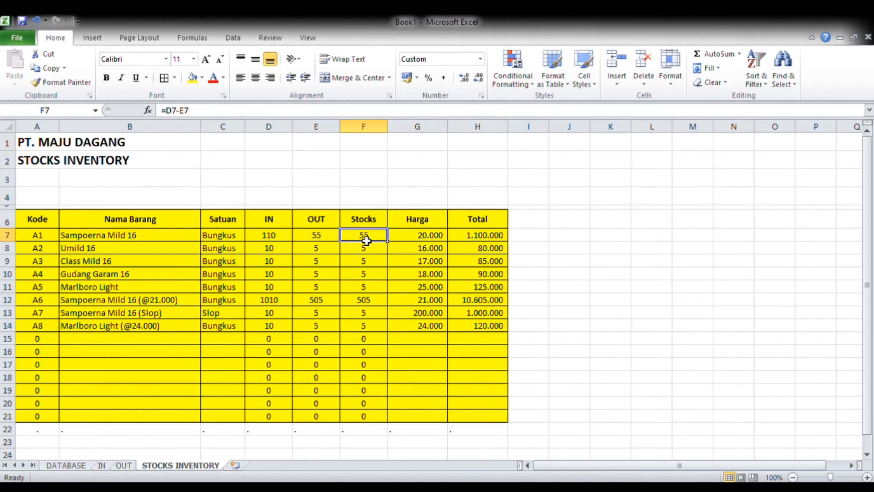
left_click(487, 238)
Enter =SUBTOTAL(9;H7:H21) in H4 above the Total column.
left_click(488, 199)
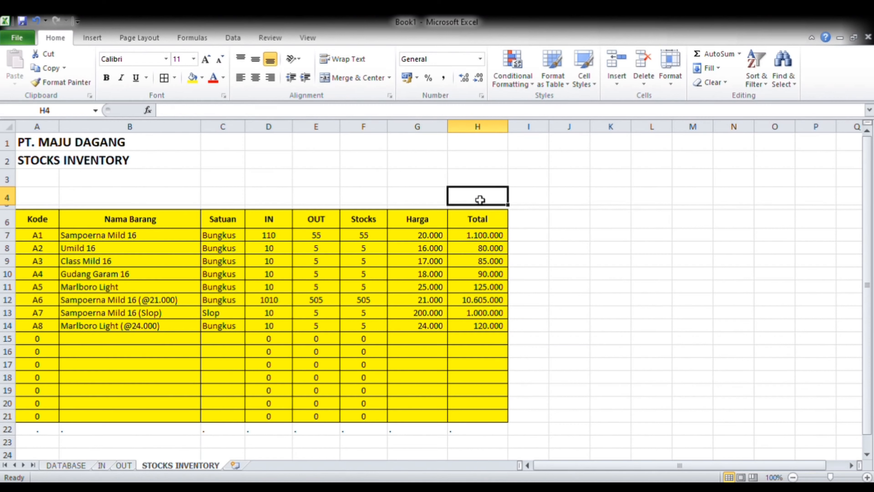
type("=sub")
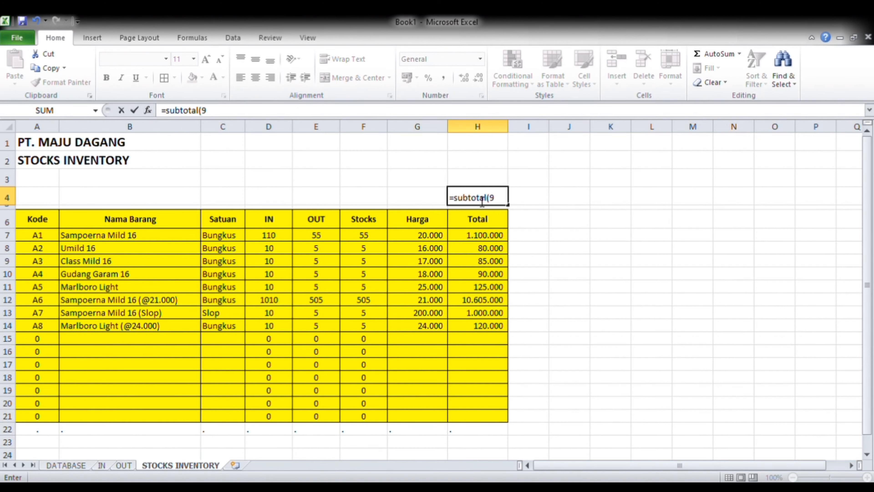
type("total(9;")
left_click(480, 237)
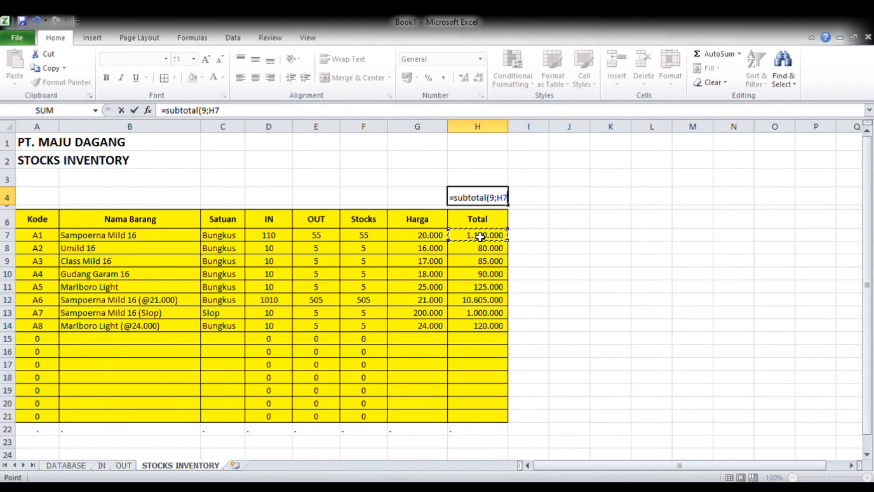
key("ctrl+shift+Down")
type(")")
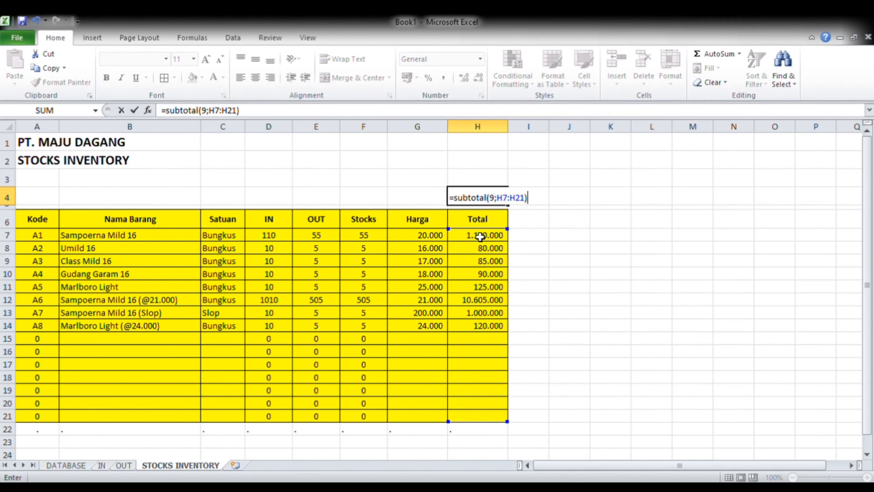
key("Return")
key("Up")
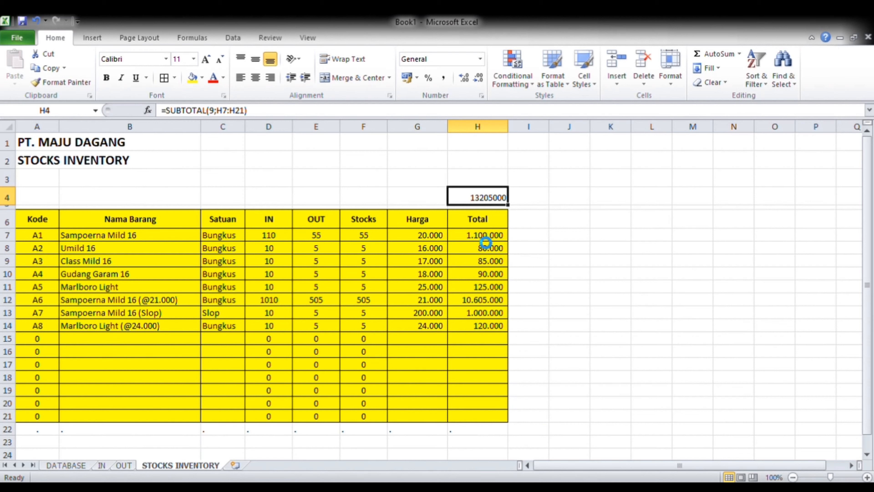
Make the subtotal in H4 bold and format it with thousands separators and no decimals.
left_click(443, 77)
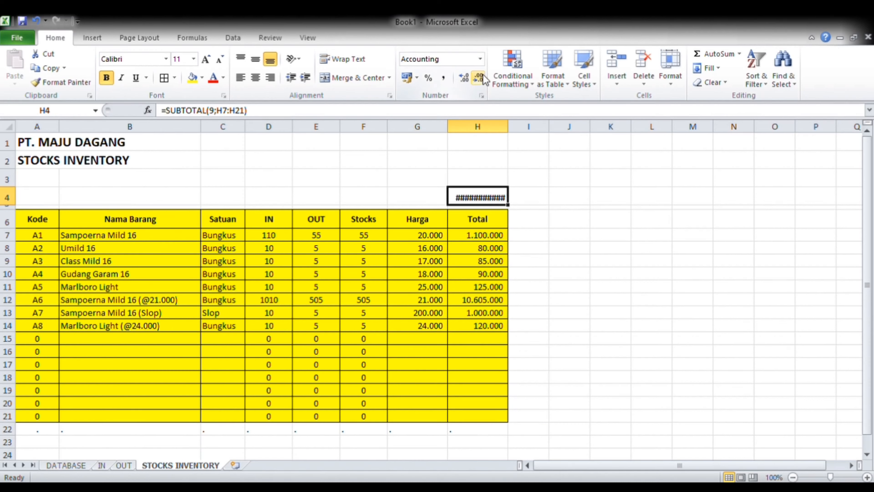
left_click(478, 78)
left_click(479, 77)
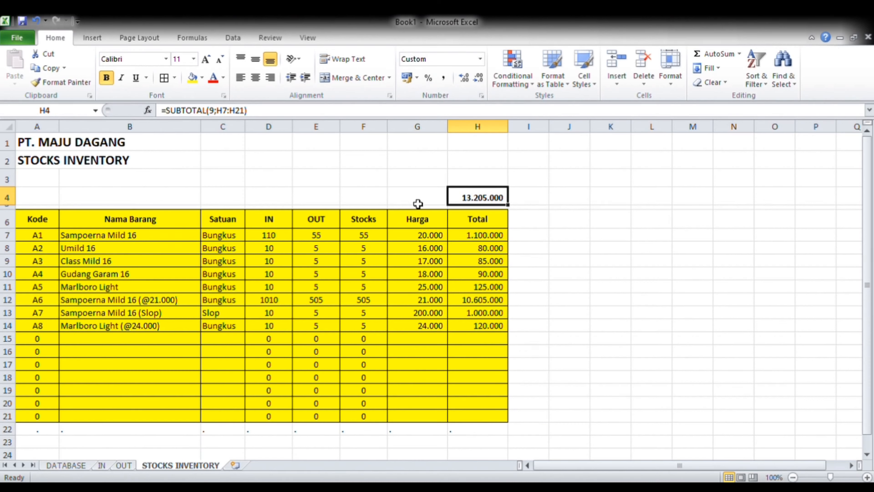
left_click(283, 202)
type("=")
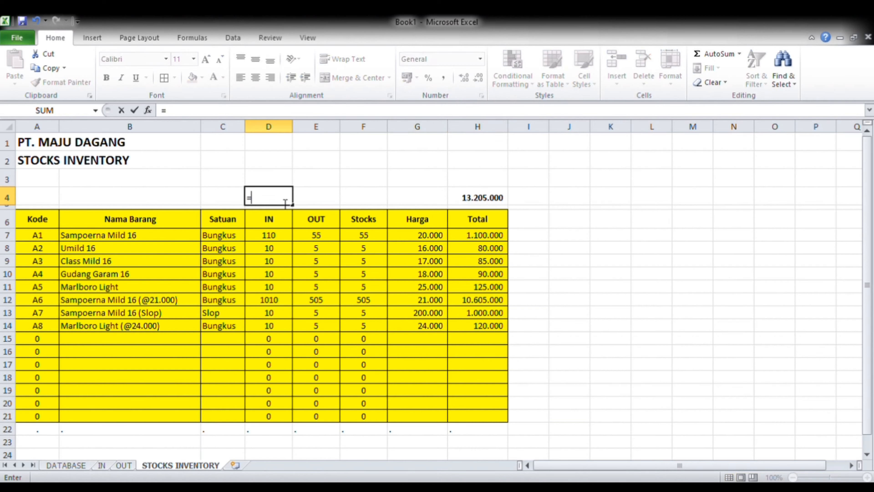
key("Tab")
key("Left")
Copy the subtotal formula from H4 to D4 above the IN column.
key("Right")
key("Right")
key("Right")
key("Right")
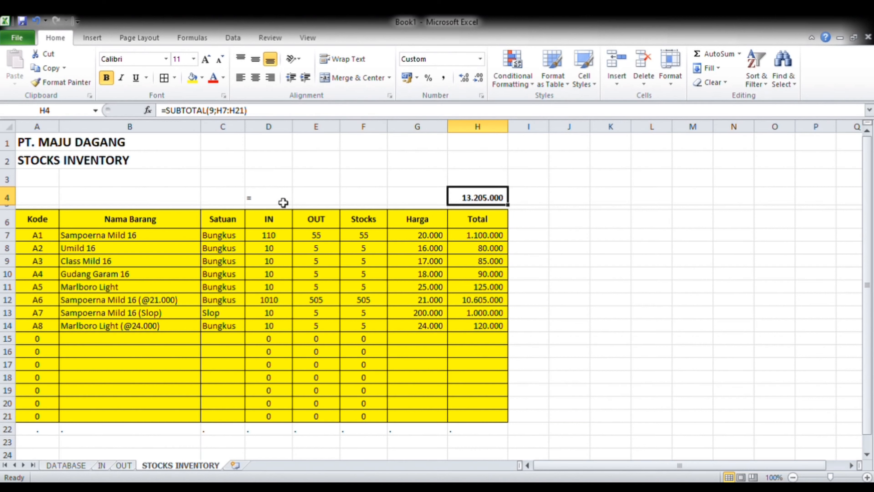
key("ctrl+c")
key("Left")
key("Left")
key("Left")
key("Left")
key("ctrl+v")
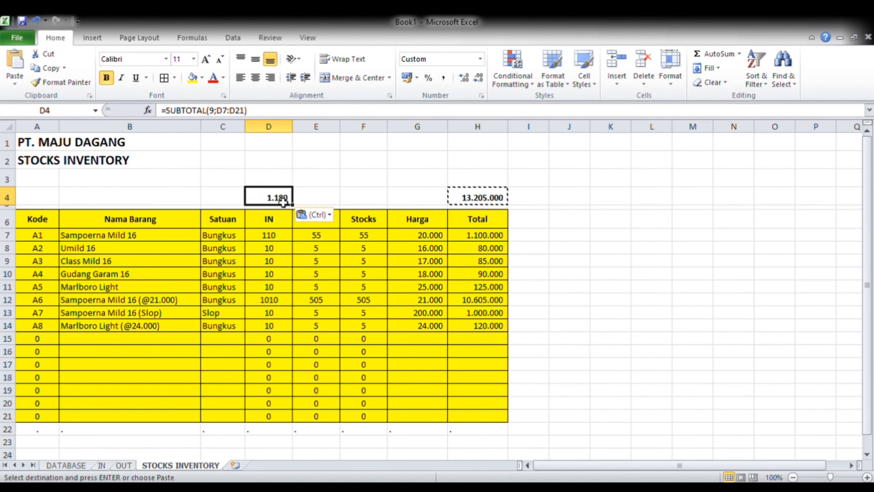
Set the IN subtotal in D4 to the General number format and centre it horizontally.
left_click(481, 60)
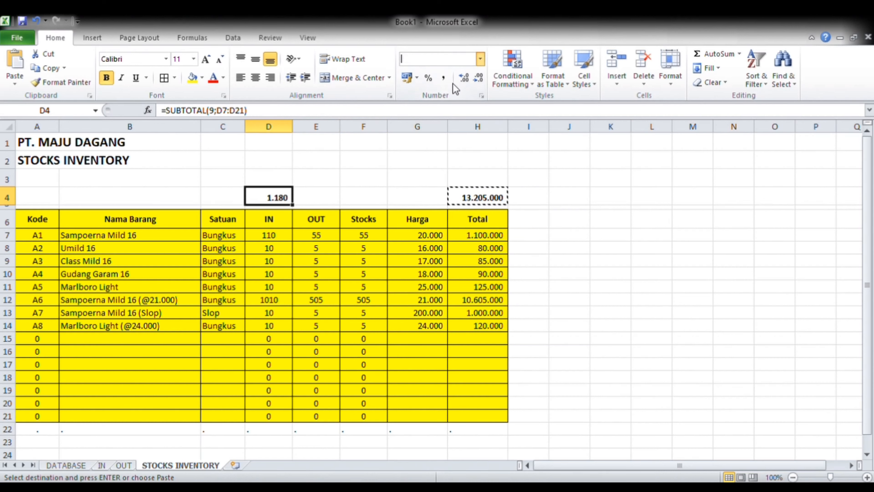
left_click(443, 85)
left_click(254, 78)
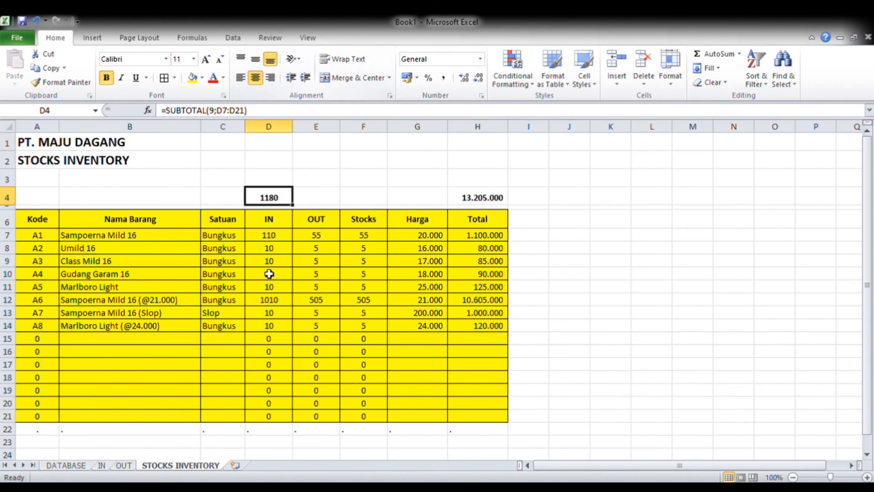
Compare the IN subtotal in D4 with the sum of D7:D21 and check the formulas in that column.
left_click(270, 273)
left_click(275, 196)
left_click(282, 242)
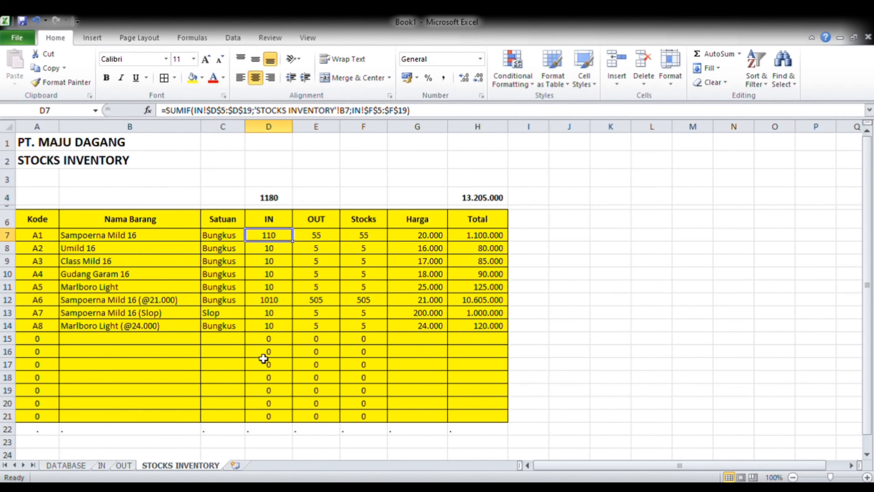
left_click(277, 417, "shift")
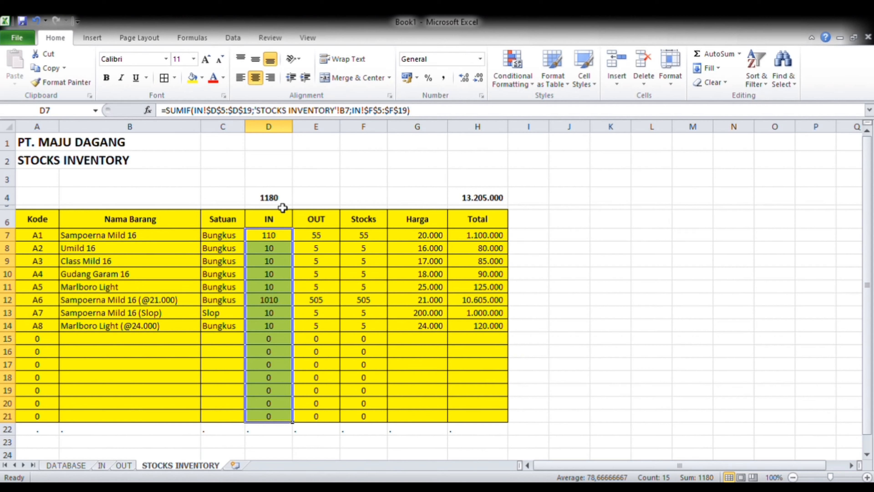
left_click(267, 286)
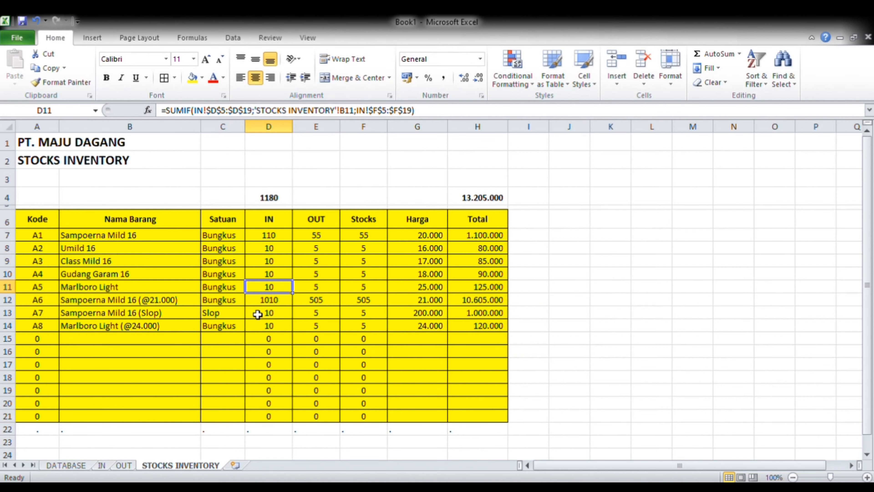
left_click(237, 314)
left_click(270, 313)
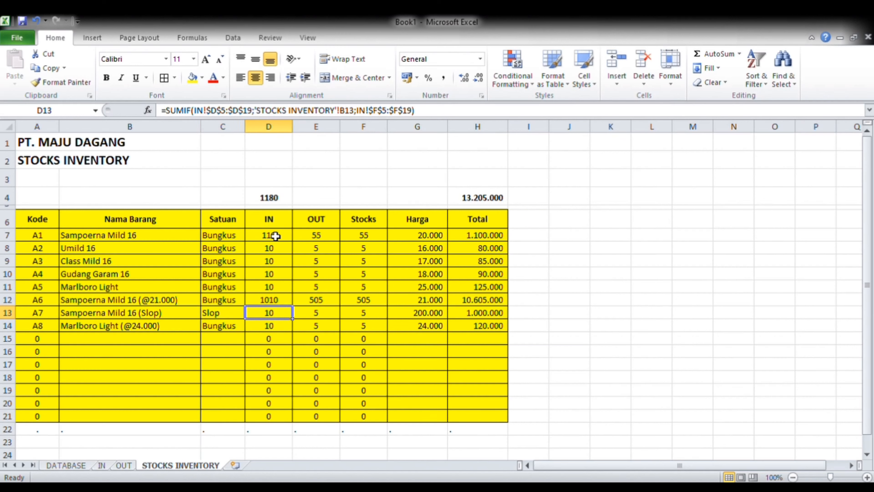
Copy the IN subtotal formula from D4 to E4 and F4 above the OUT and Stocks columns.
left_click(280, 199)
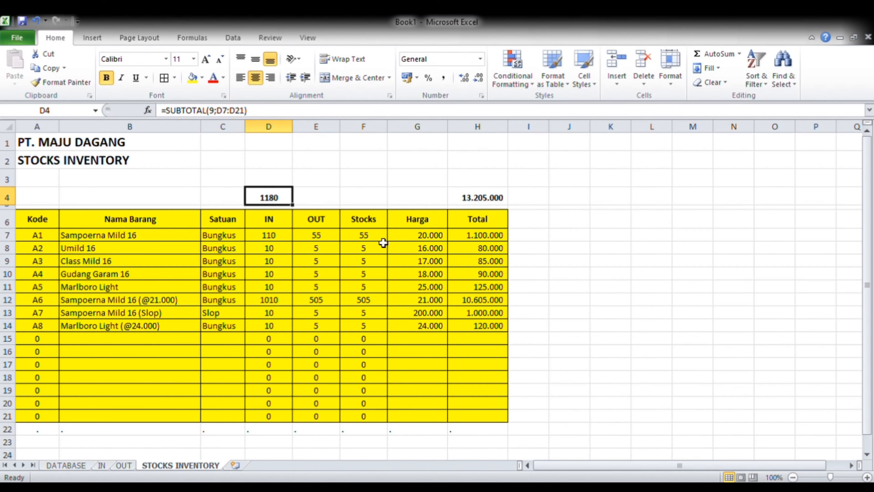
key("ctrl+c")
left_click(327, 195)
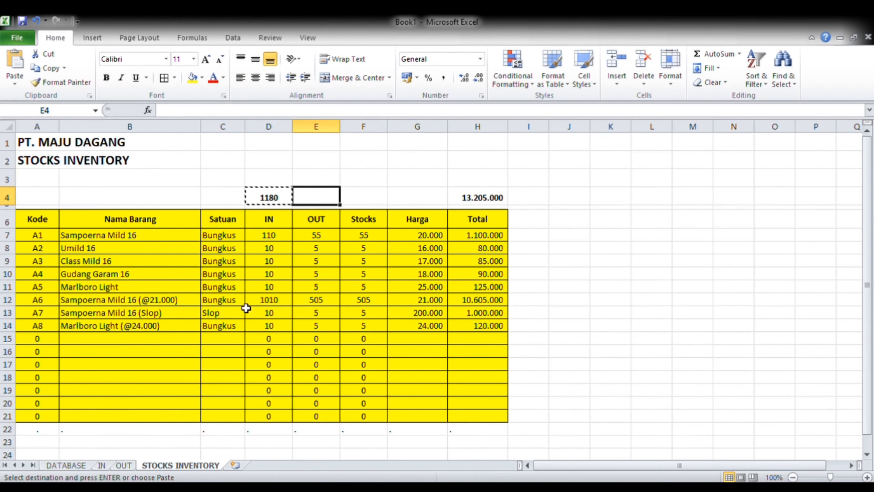
key("ctrl+v")
key("Right")
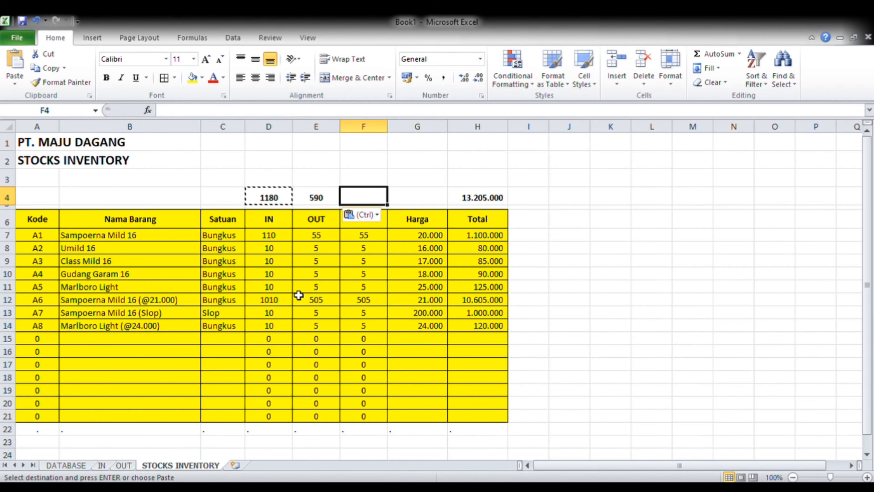
key("ctrl+v")
key("Left")
left_click(420, 198)
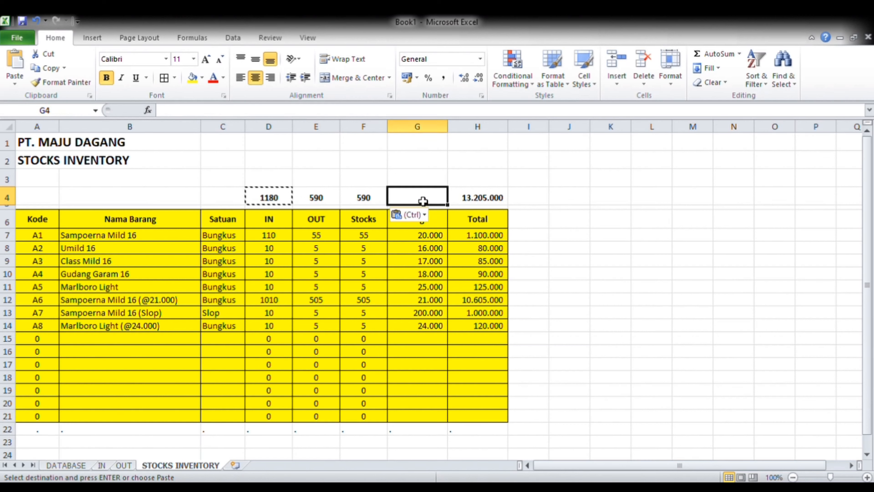
key("Escape")
Apply all borders to the subtotal cells D4:F4 and H4.
left_click(286, 193)
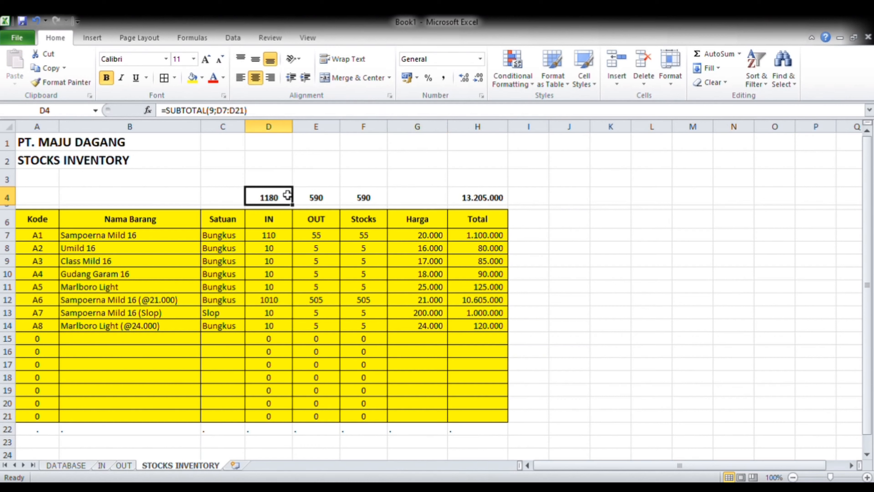
left_click(500, 201, "shift")
left_click(360, 203, "shift")
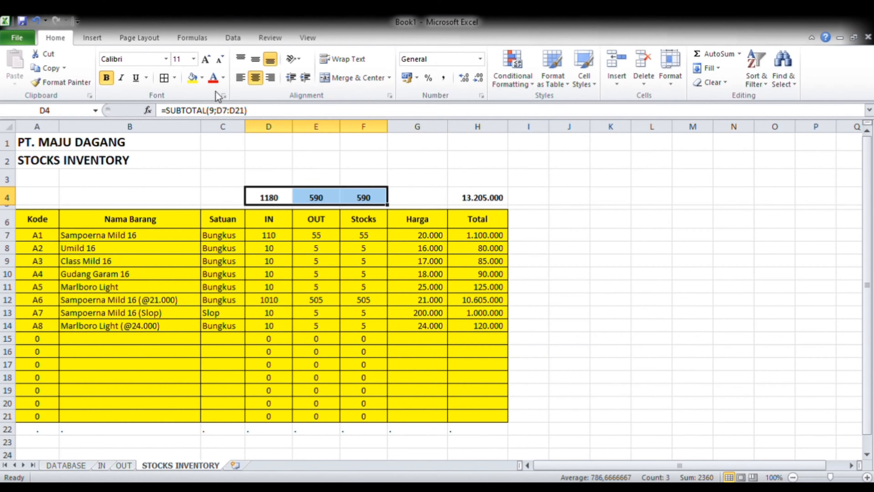
left_click(164, 77)
left_click(476, 200)
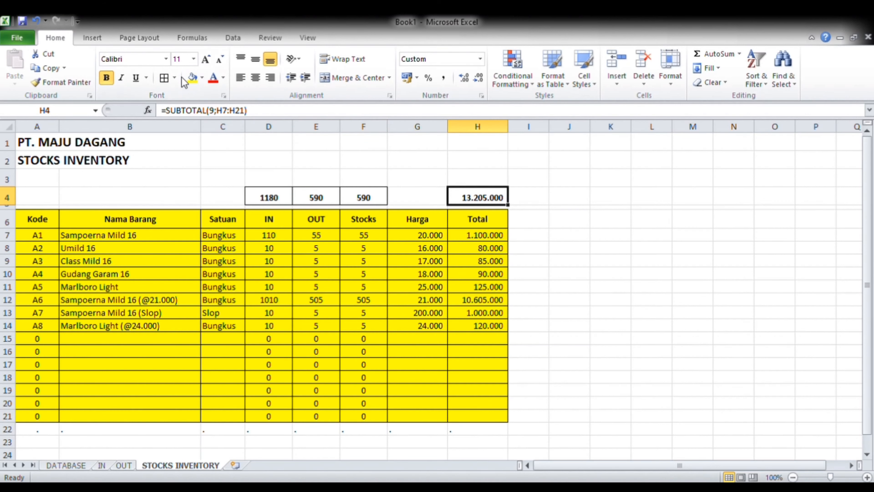
left_click(164, 78)
Fill the subtotal cells D4:F4 and H4 with yellow.
left_click(255, 196)
left_click(342, 189, "shift")
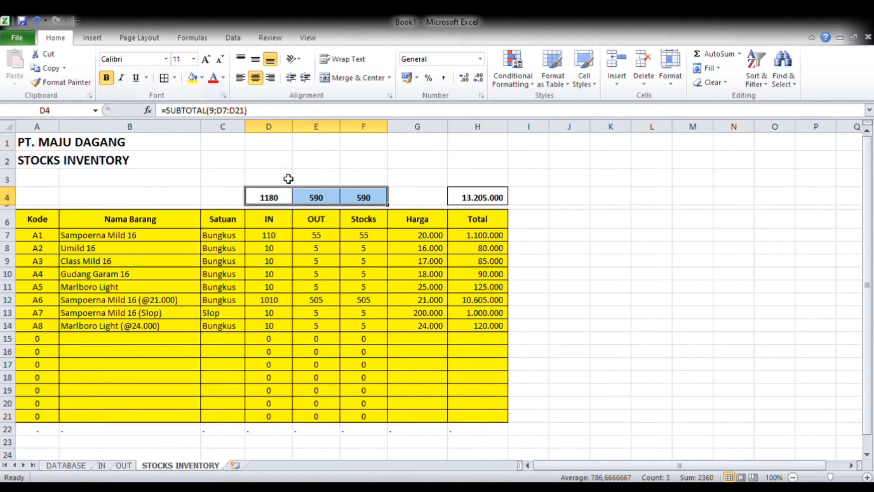
left_click(192, 78)
left_click(467, 202)
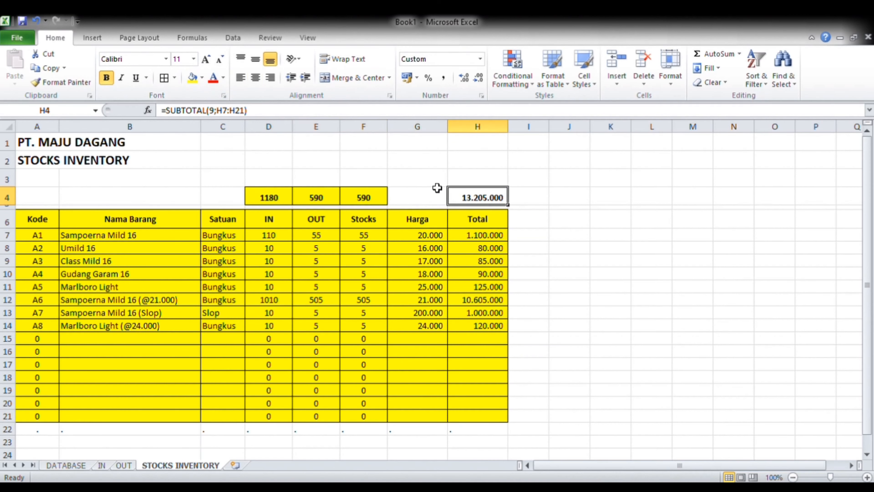
left_click(192, 78)
Enter the label Total in B4 and make it bold.
left_click(158, 197)
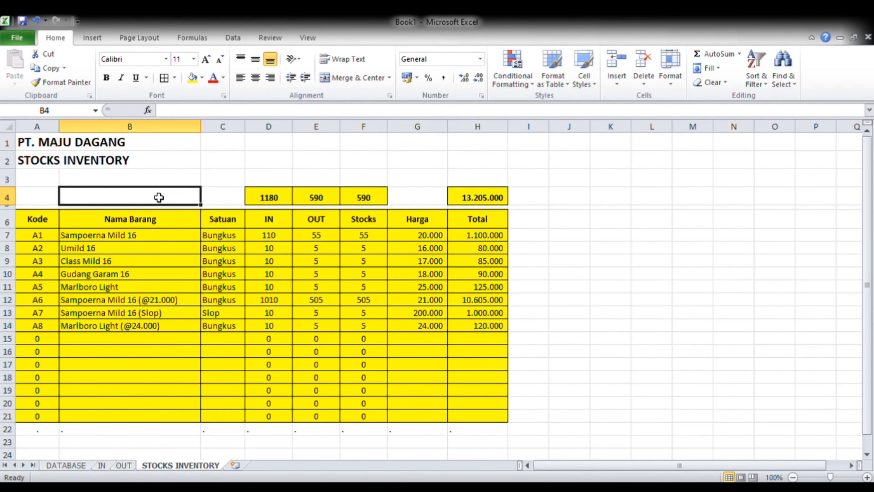
type("Total")
key("Tab")
left_click(158, 197)
key("ctrl+b")
Align the contents of B4:H4 vertically to the middle of the row.
key("shift+Right")
key("shift+Right")
key("shift+Right")
key("shift+Right")
key("shift+Right")
key("shift+Right")
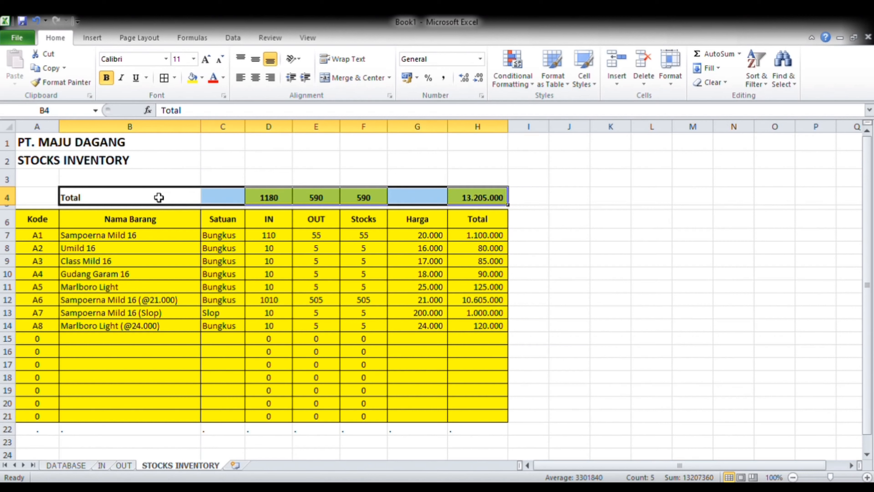
left_click(256, 59)
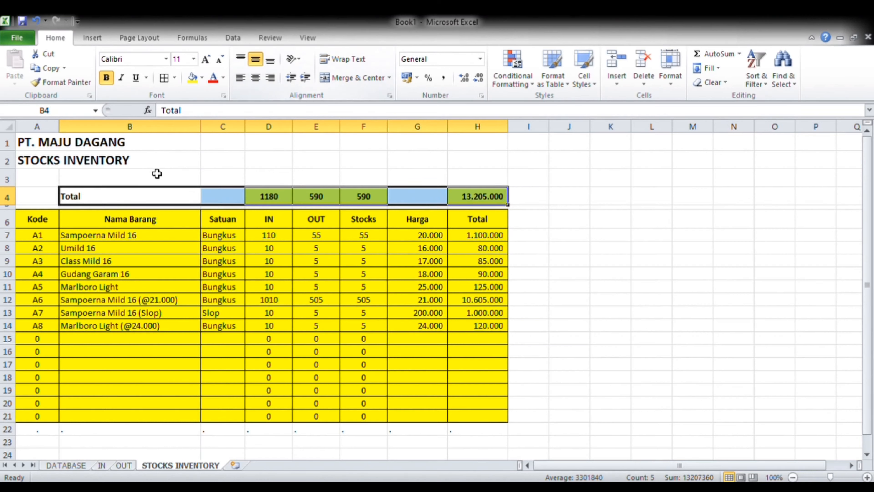
Fill the Total label cell B4 with yellow and center its text horizontally.
left_click(137, 204)
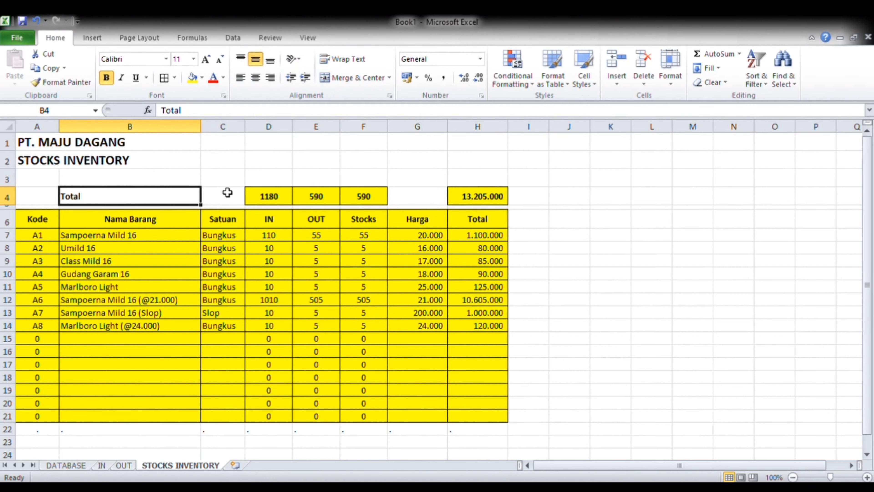
left_click(220, 203, "shift")
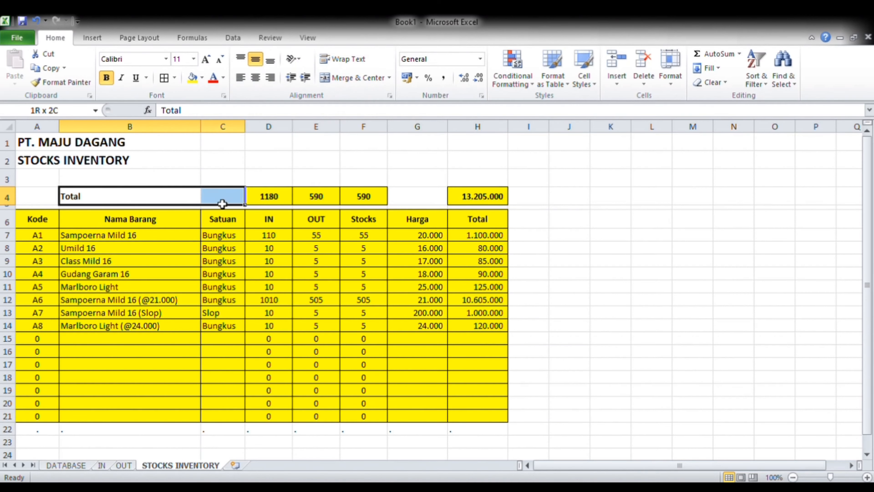
left_click(176, 203)
left_click(195, 80)
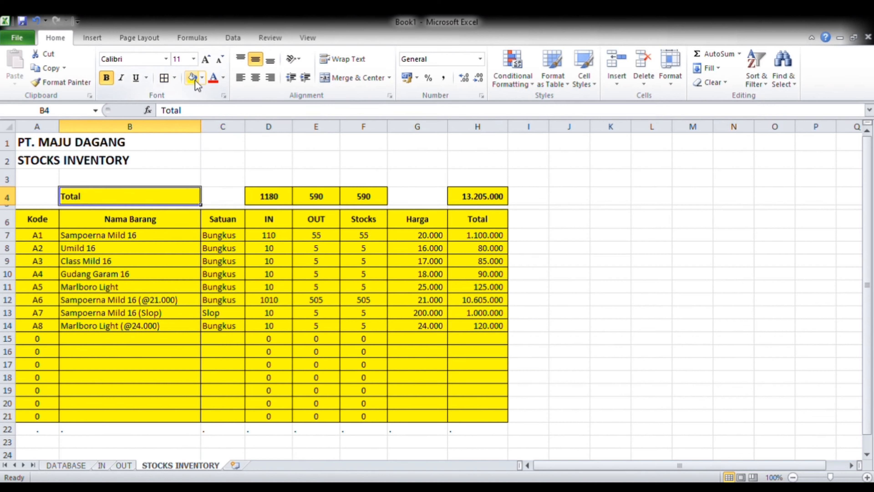
left_click(257, 84)
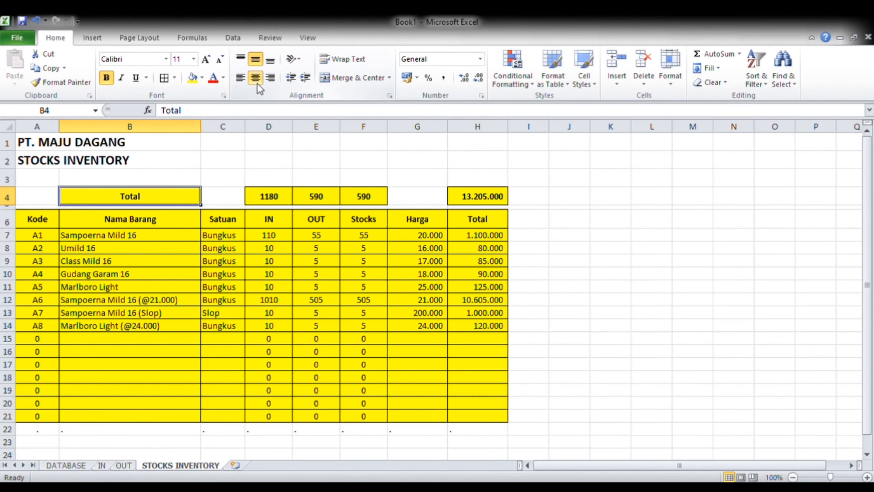
Merge and center the Total label across B4:C4.
left_click(241, 197, "shift")
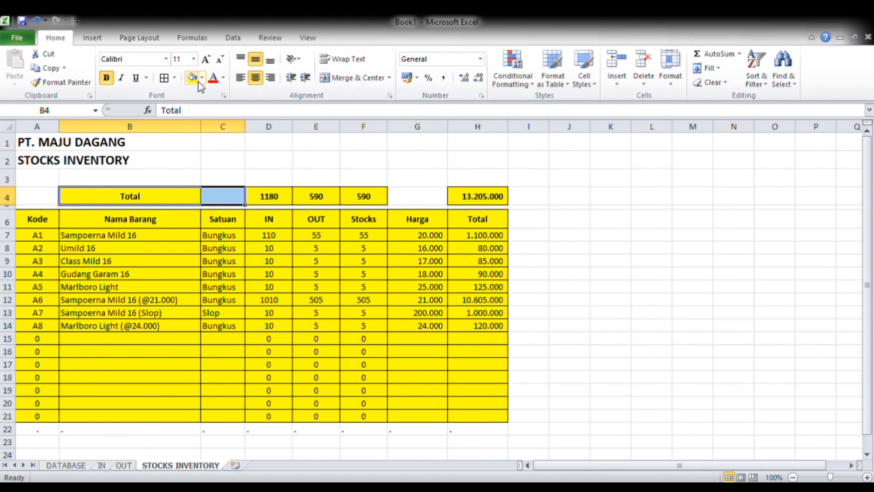
left_click(340, 78)
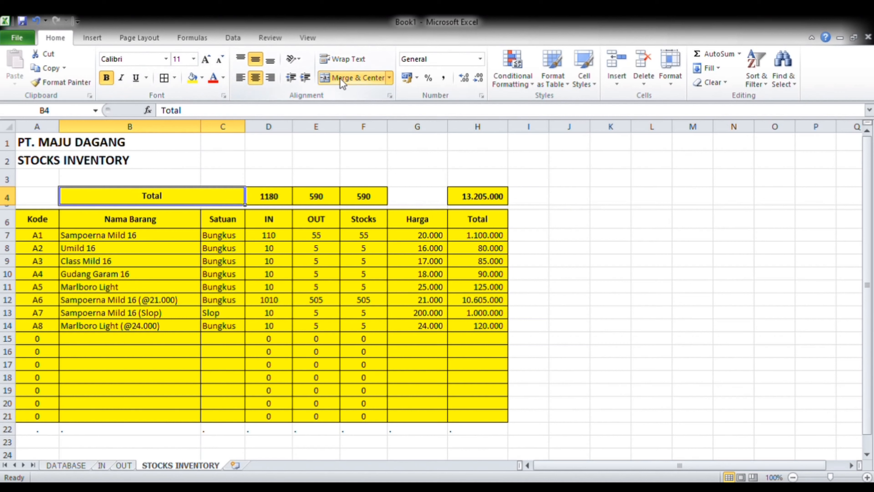
left_click(267, 249)
left_click(199, 198)
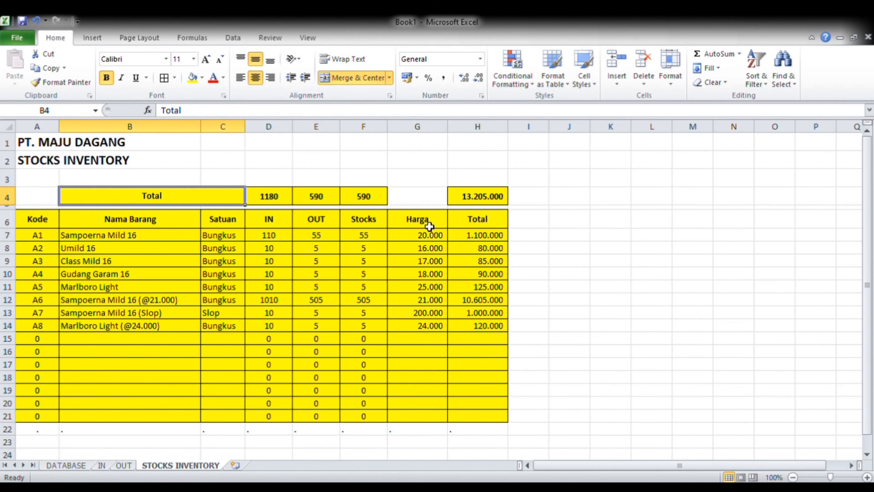
left_click(424, 195)
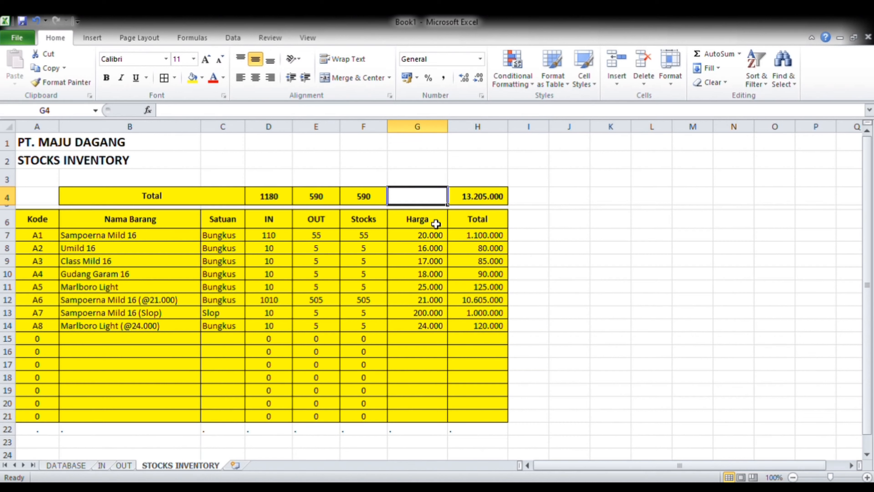
type("=a")
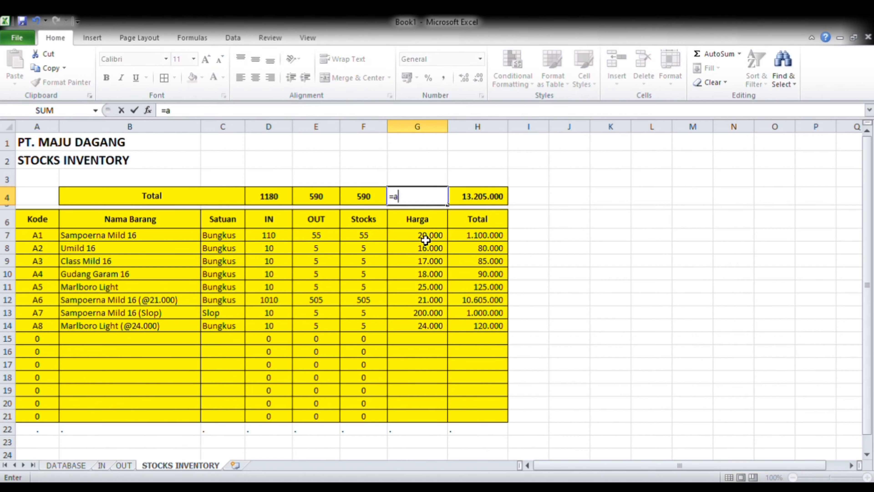
type("verage(")
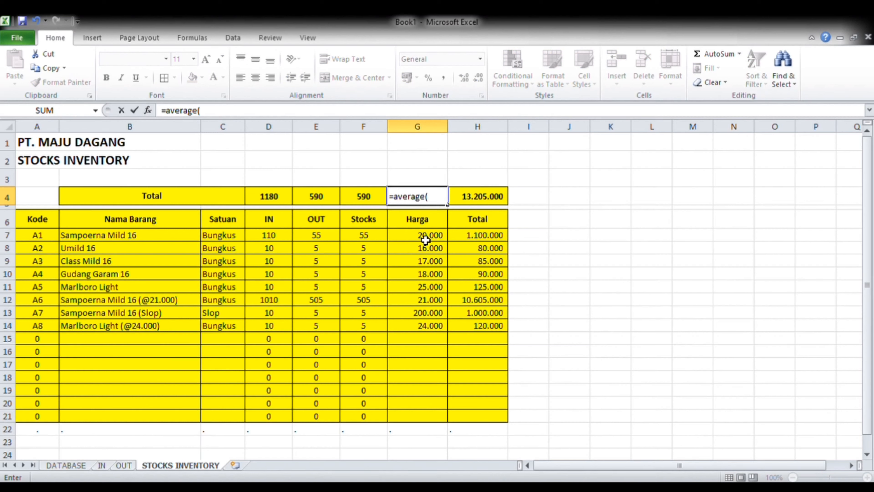
key("BackSpace")
key("BackSpace")
key("BackSpace")
key("BackSpace")
key("BackSpace")
key("BackSpace")
key("BackSpace")
key("BackSpace")
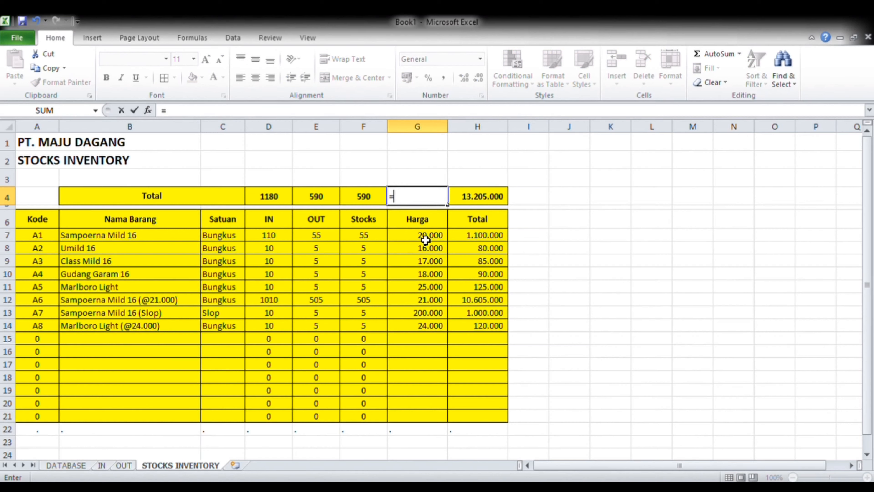
Enter the average price formula =SUBTOTAL(101;G7:G21) in G4 and make it bold.
type("subtotal(")
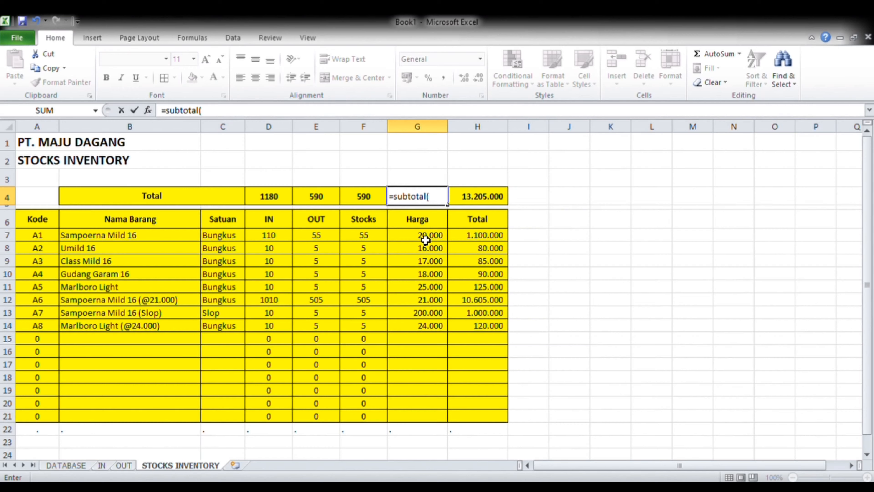
type("101;")
key("Down")
key("Down")
key("Down")
key("ctrl+shift+Down")
key("shift+Up")
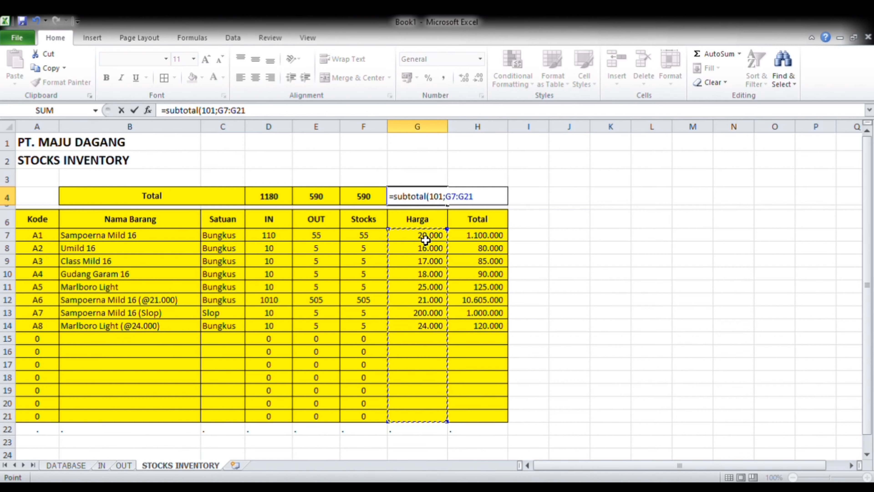
key("ctrl+Return")
key("ctrl+b")
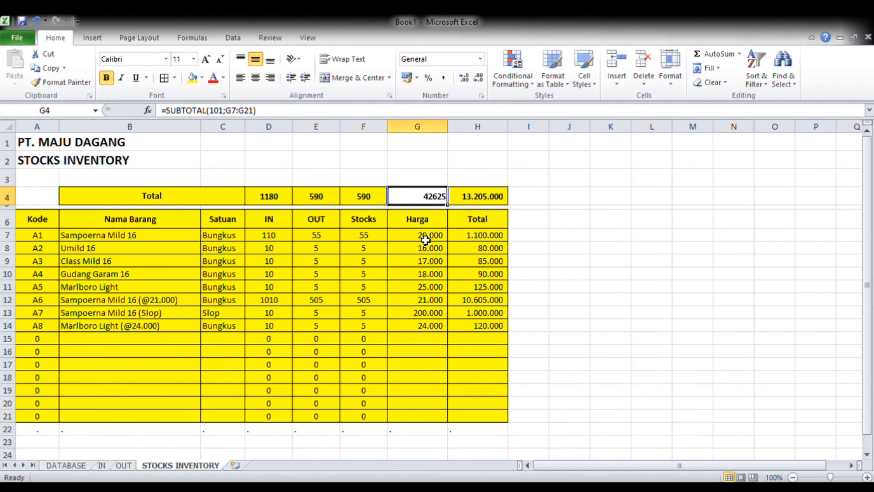
Format the average price in G4 with thousands separators and no decimals, and fill the cell with yellow.
left_click(443, 78)
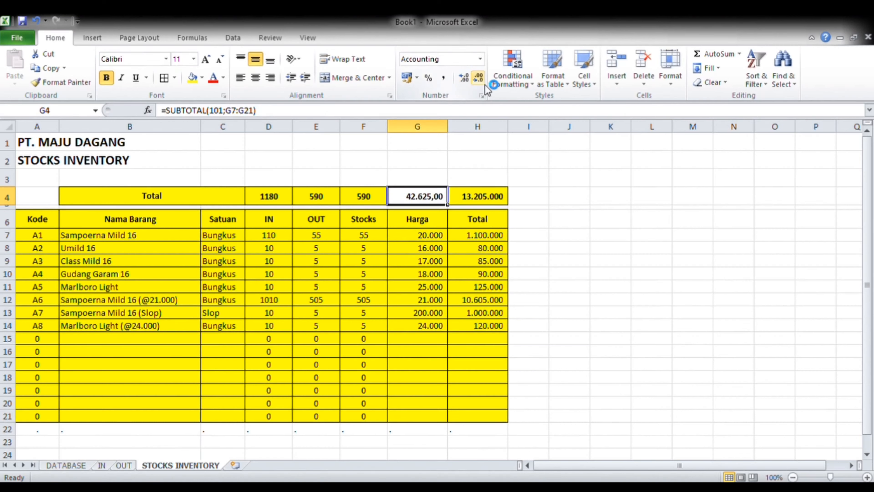
left_click(478, 78)
left_click(478, 78)
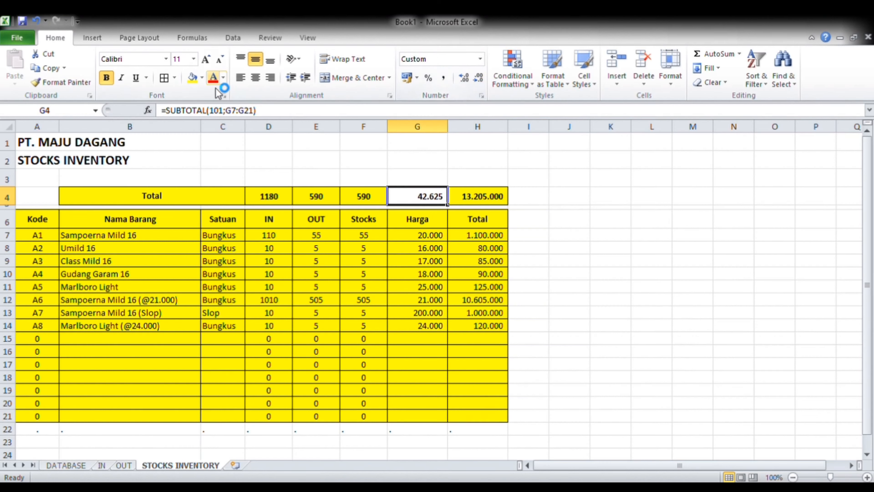
left_click(192, 78)
left_click(339, 220)
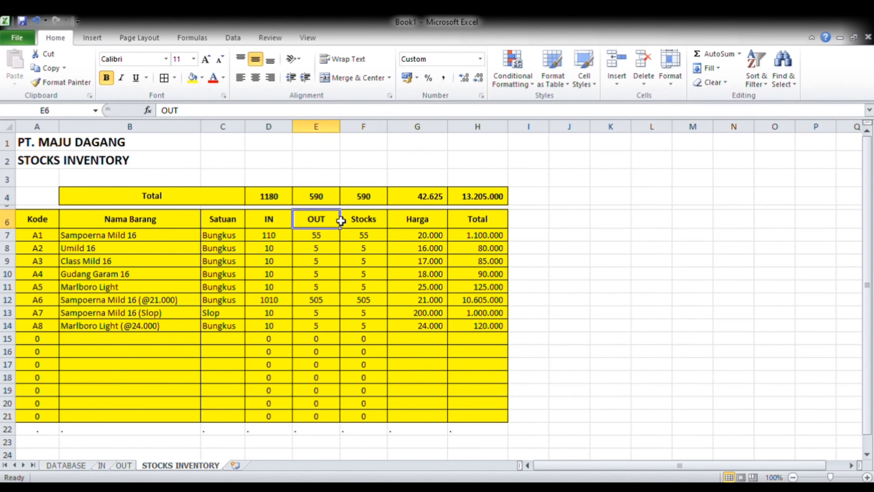
left_click(440, 202)
left_click(479, 198)
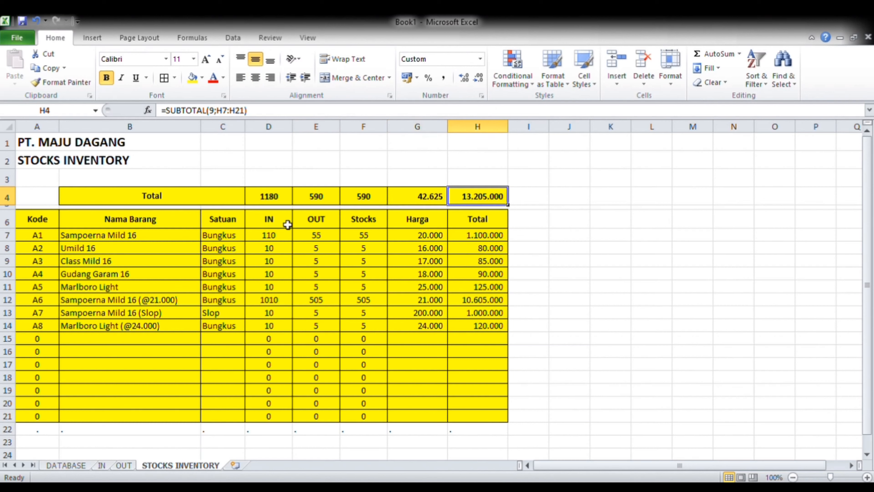
Add filter controls to the table headers in row 6.
left_click(7, 221)
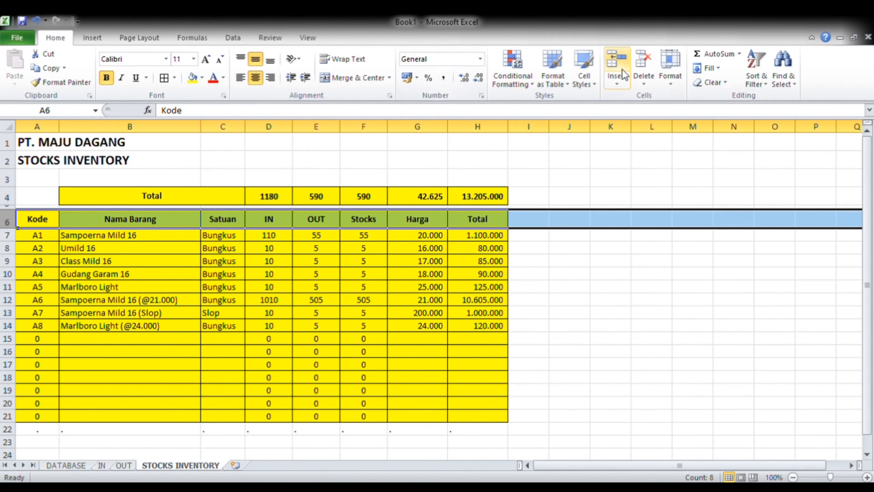
left_click(241, 42)
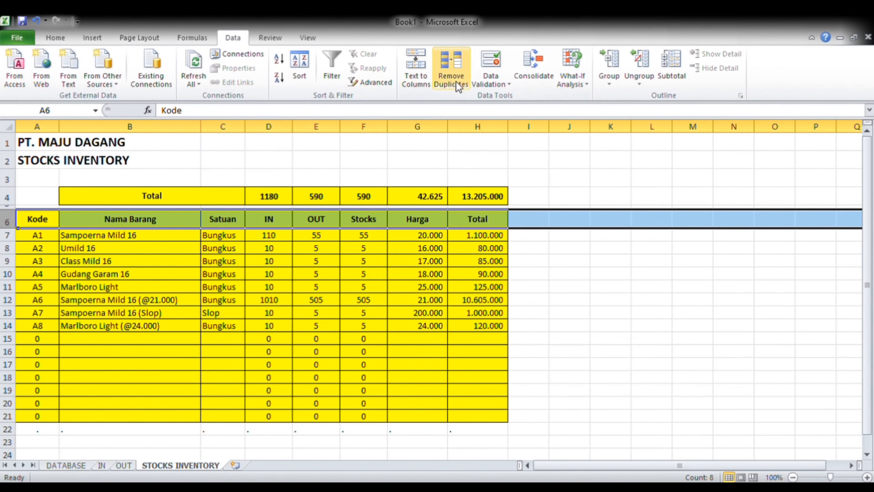
left_click(332, 69)
left_click(256, 263)
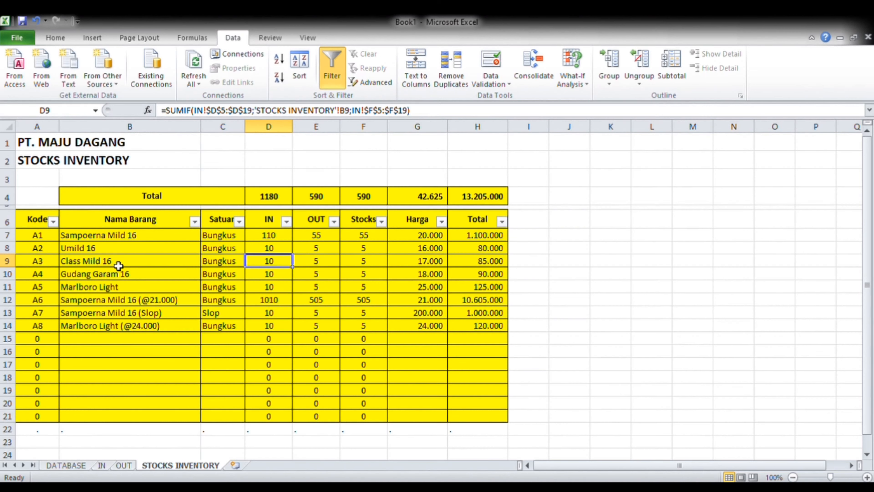
left_click(129, 262)
left_click(243, 240)
left_click(93, 240)
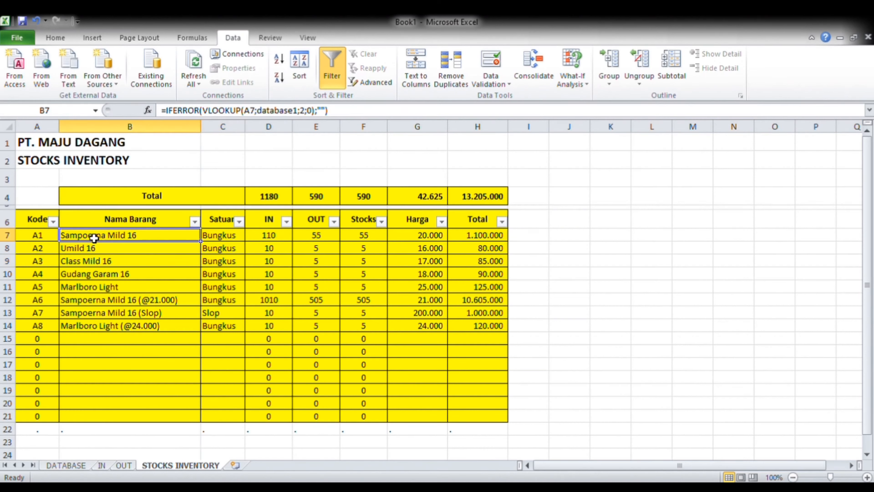
Filter the Kode column to A1 and check the subtotal row against the item's IN, OUT, Stocks, Harga and Total values.
left_click_drag(137, 326, 141, 319)
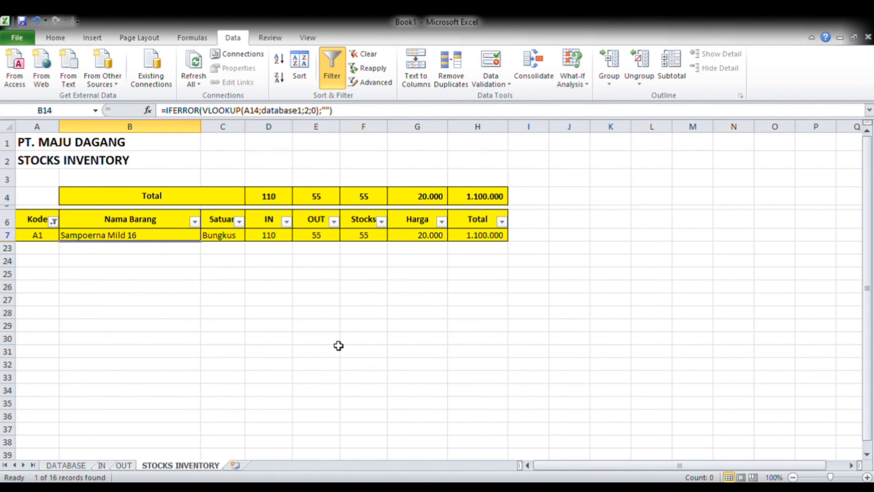
left_click(311, 260)
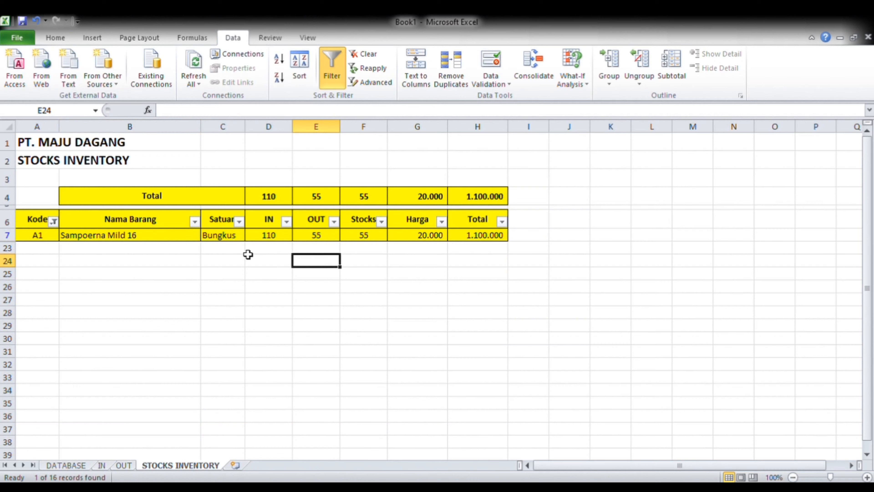
left_click(111, 237)
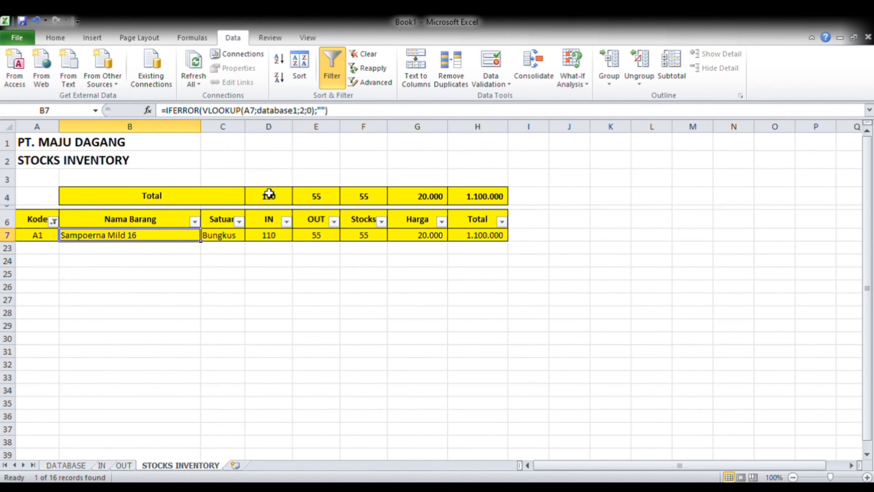
left_click(273, 202)
left_click(329, 239)
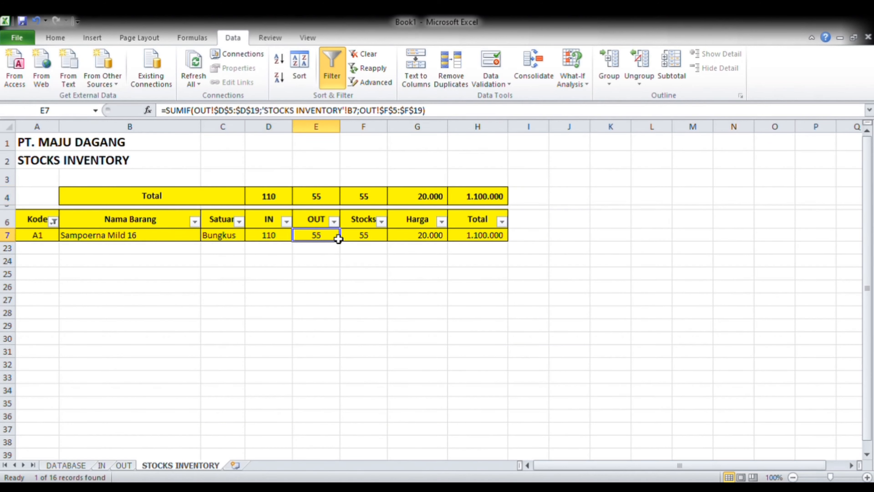
left_click(382, 238)
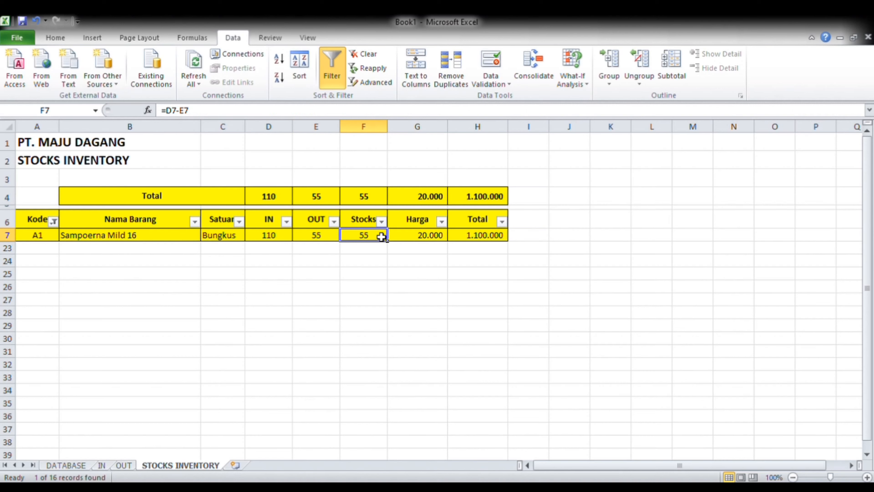
left_click(427, 201)
left_click(496, 200)
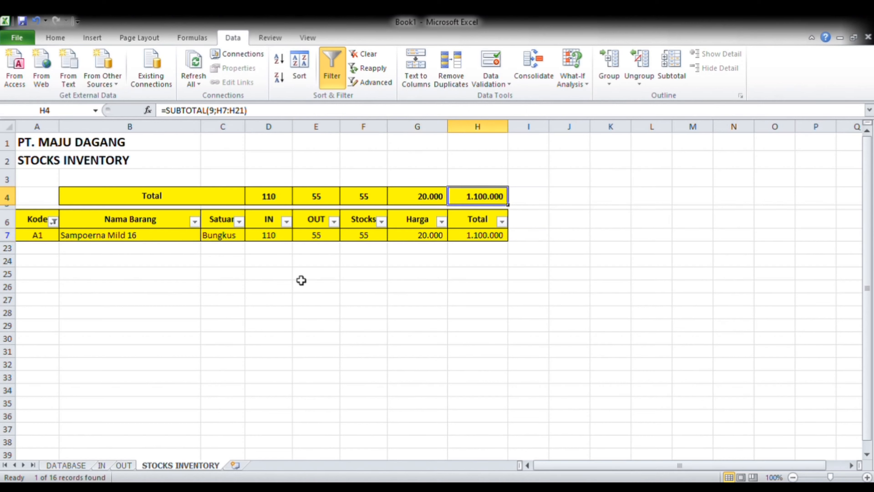
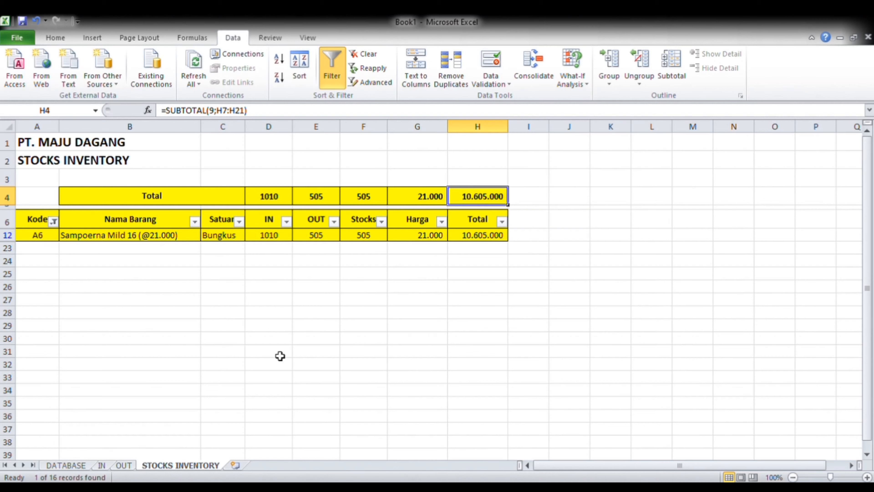
Filter the Kode column to A6 and check the subtotals in D4:H4.
left_click(272, 339)
left_click(274, 200)
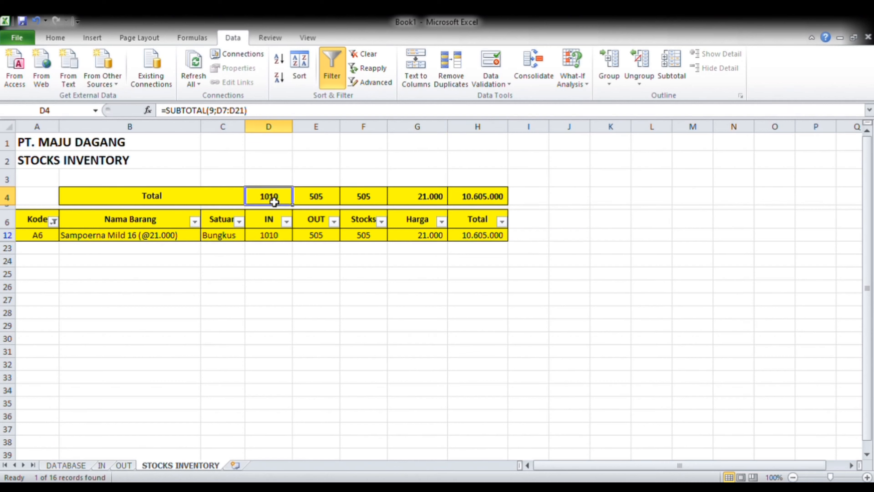
left_click(324, 202)
left_click(383, 199)
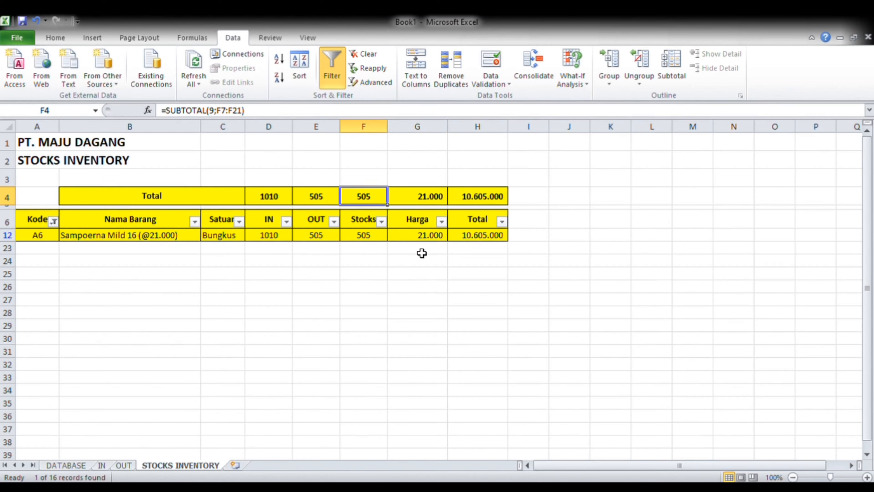
left_click(433, 204)
left_click(498, 201)
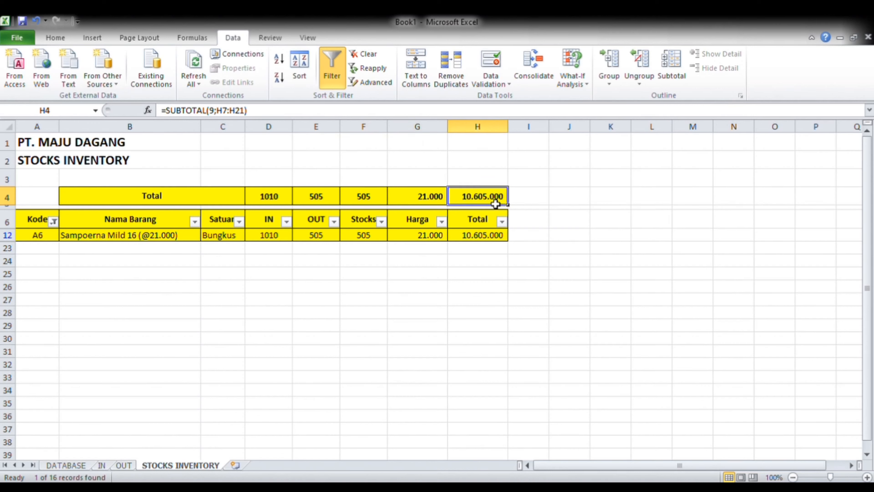
Clear the Kode filter to show all the inventory rows again.
left_click(468, 275)
left_click(216, 238)
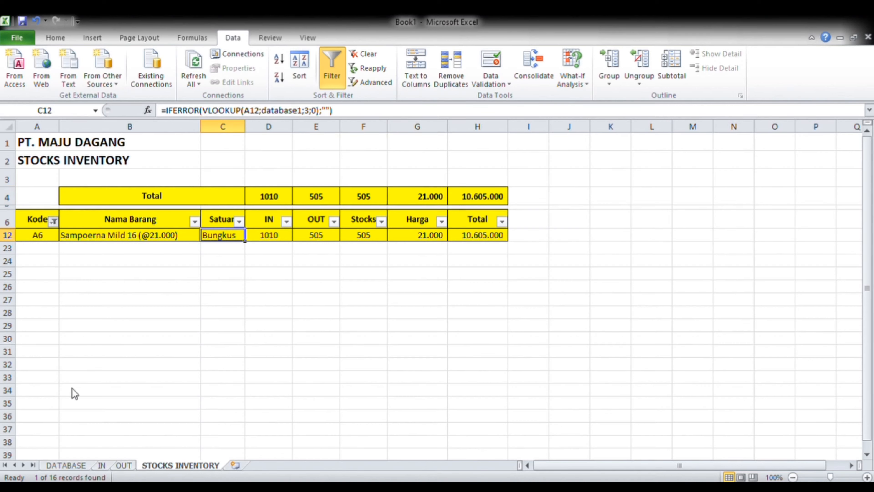
left_click(214, 289)
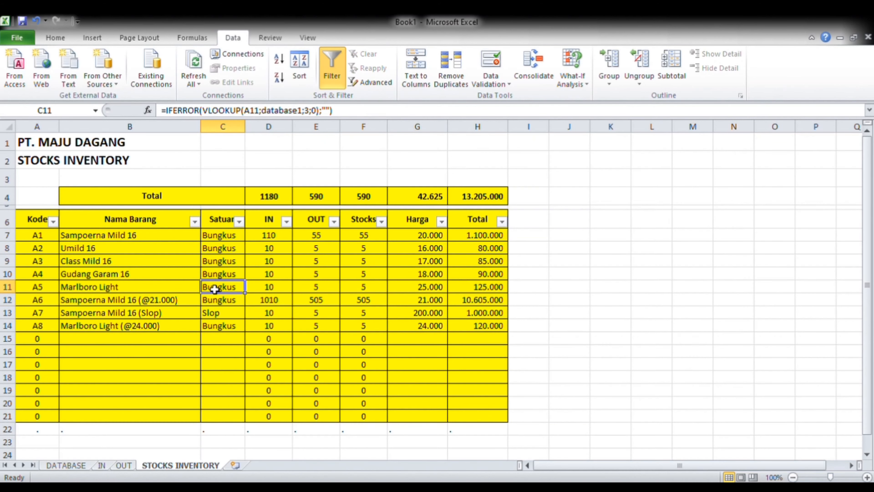
left_click(289, 368)
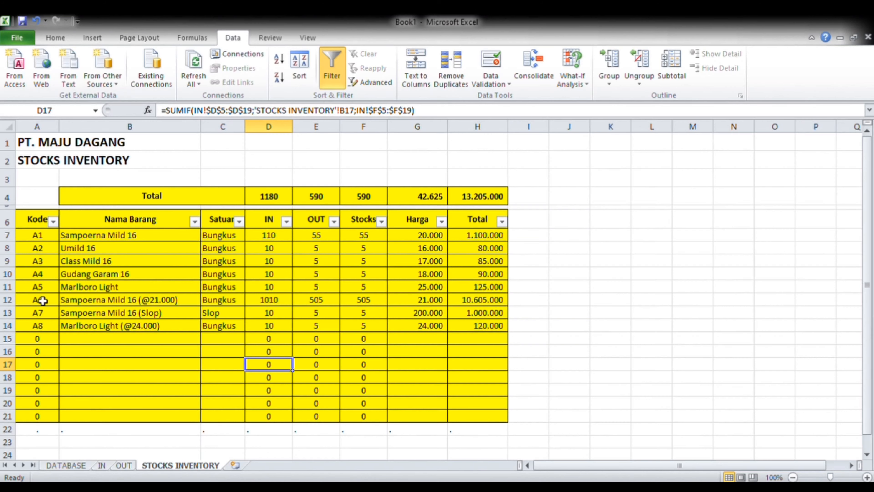
Enter the code A9 in cell A13 of the DATABASE sheet and centre it.
left_click(61, 465)
left_click(35, 311)
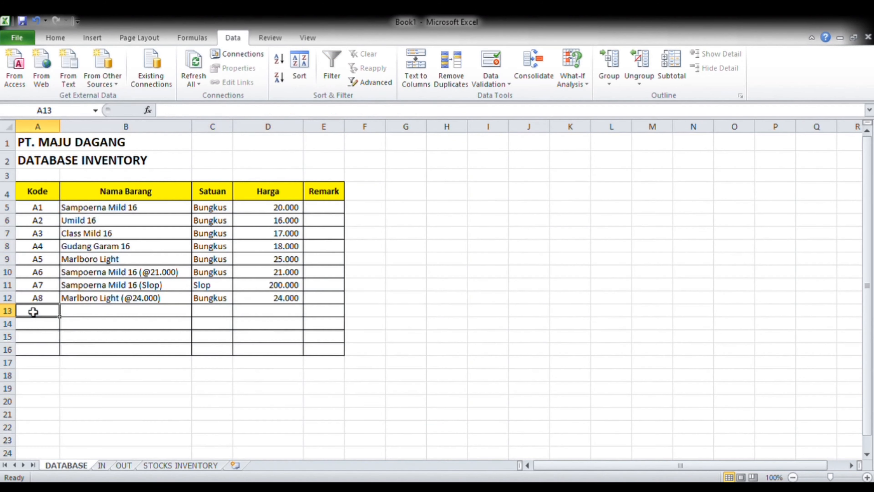
type("A9")
key("Tab")
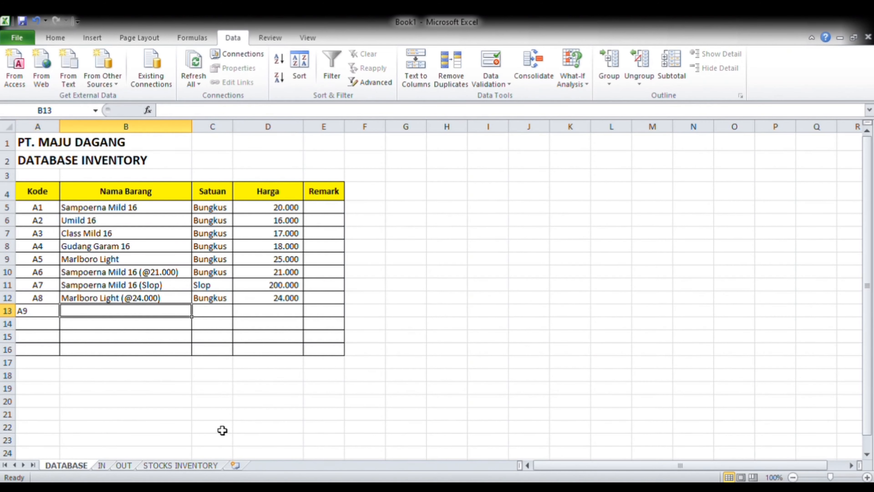
key("Left")
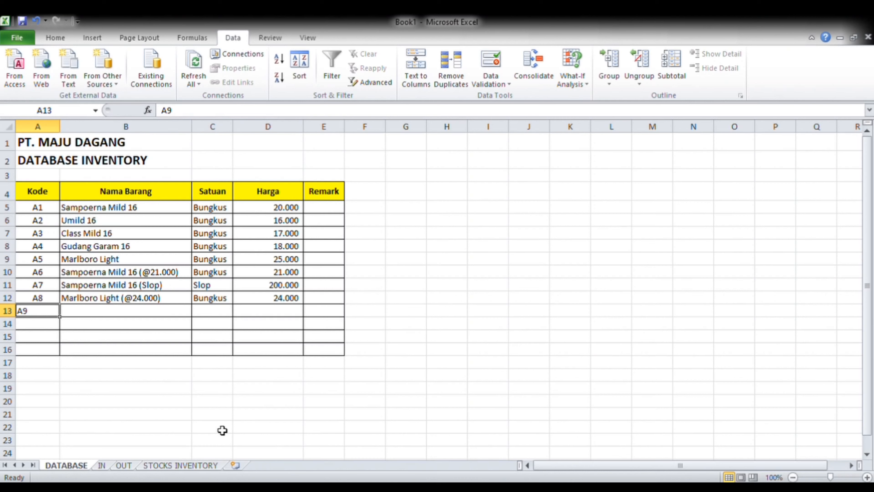
left_click(56, 38)
left_click(255, 78)
Complete the A9 row in DATABASE with the name Djie Sam Soe, unit Bungkus and price 30000.
key("Tab")
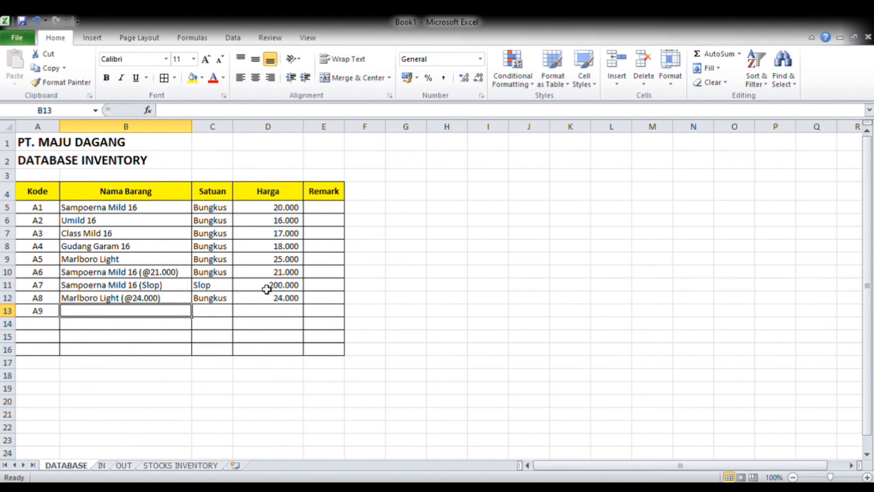
type("Djie Sam Soe")
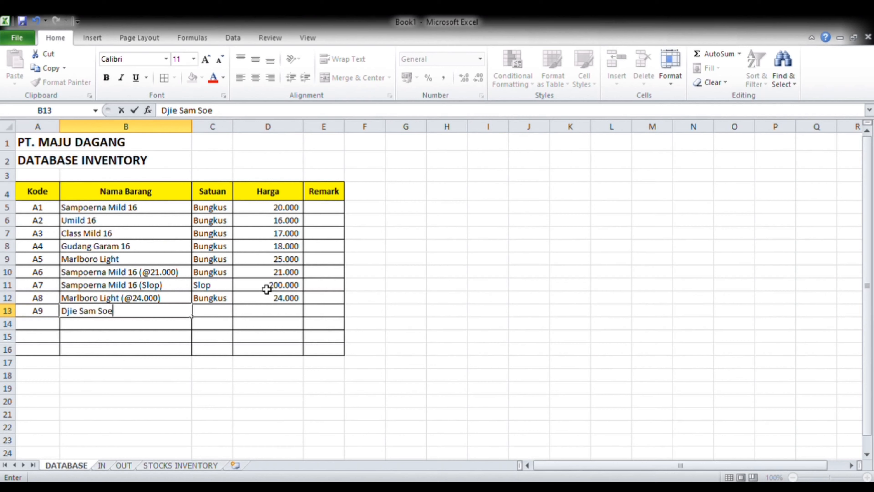
key("Tab")
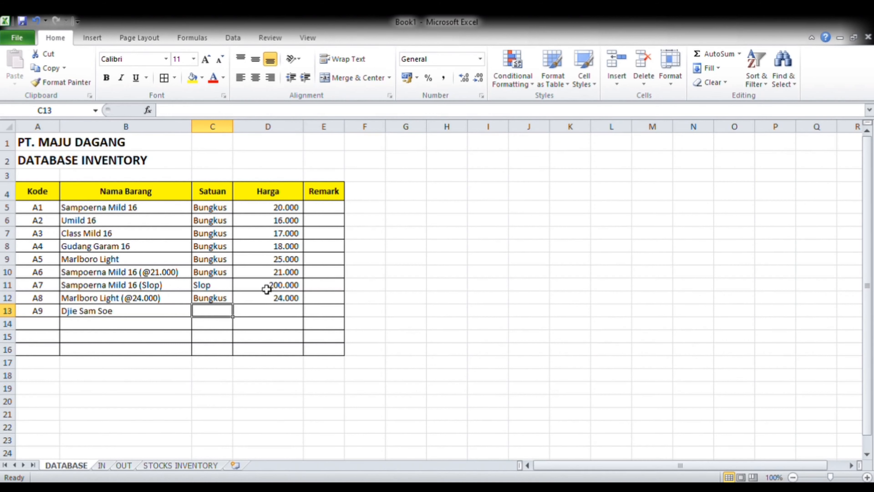
type("Bungkus")
key("Tab")
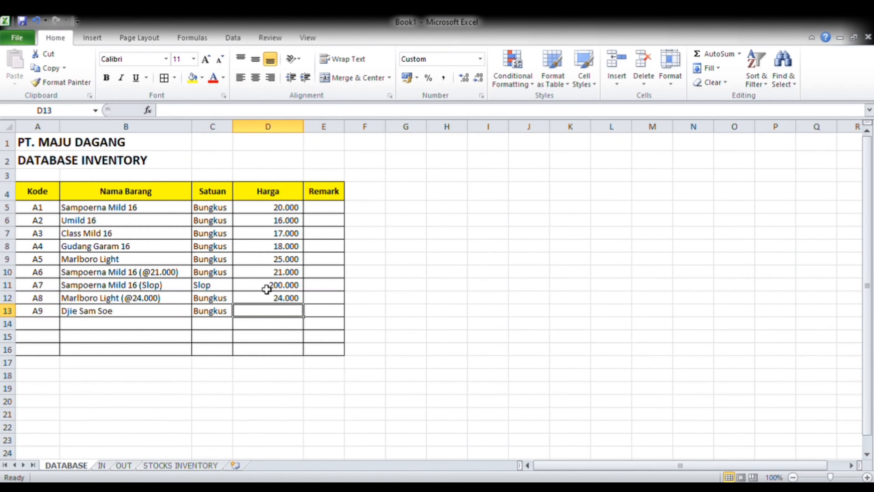
type("30000")
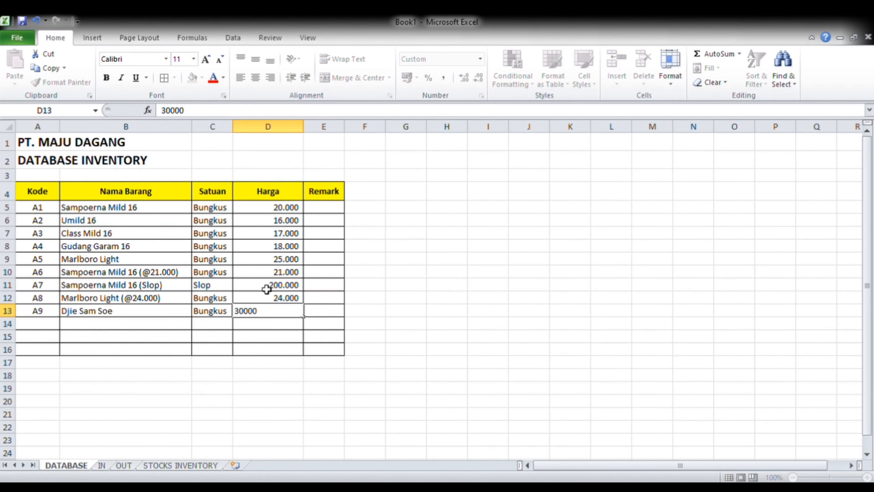
key("Tab")
Copy the date from B14 into B15 on the IN sheet.
left_click(101, 465)
left_click(68, 336)
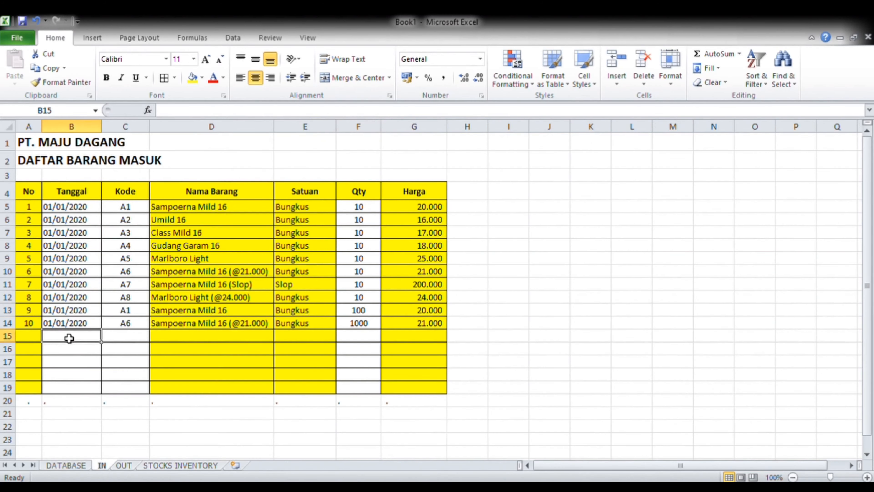
left_click(68, 324)
key("ctrl+c")
key("Down")
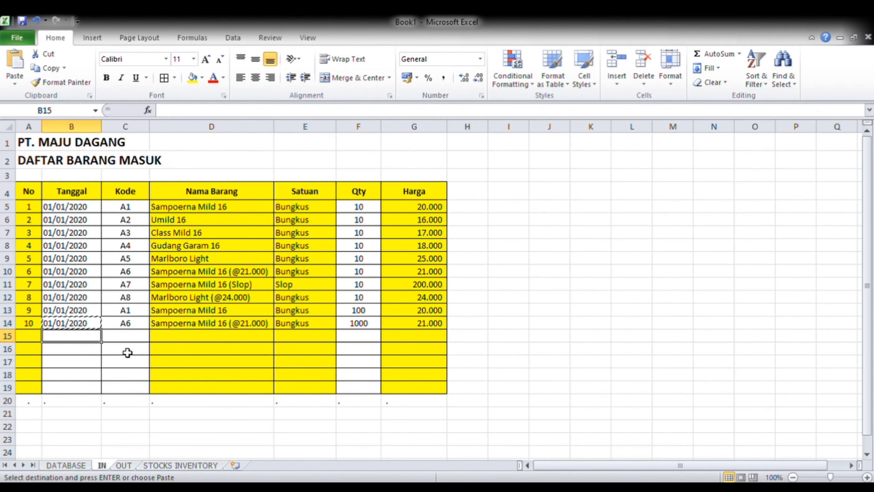
key("ctrl+v")
key("Left")
key("Up")
key("Down")
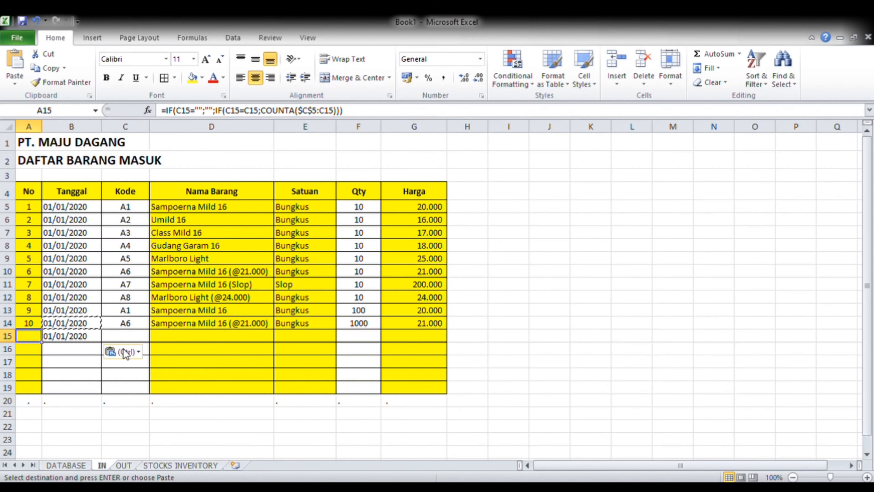
key("Up")
key("Down")
Enter the code A9 in C15 of the IN sheet and centre it.
key("Right")
key("Right")
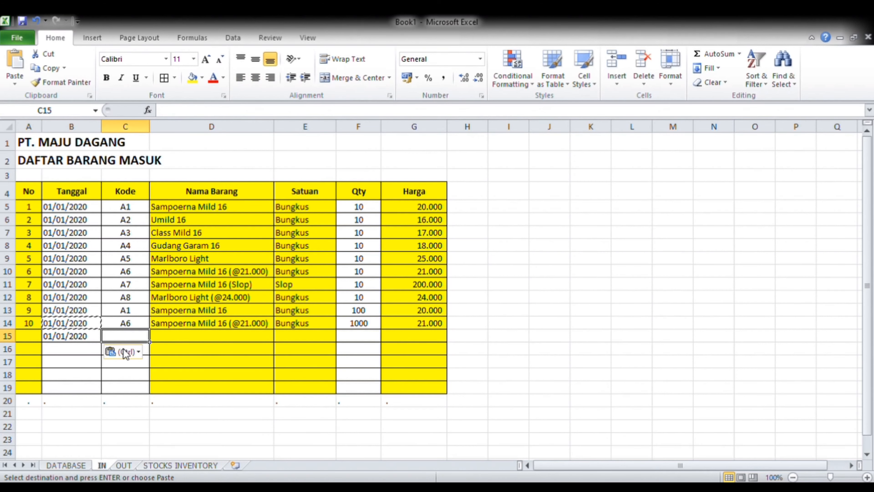
key("ctrl+Page_Up")
key("ctrl+Page_Down")
type("A9")
key("Right")
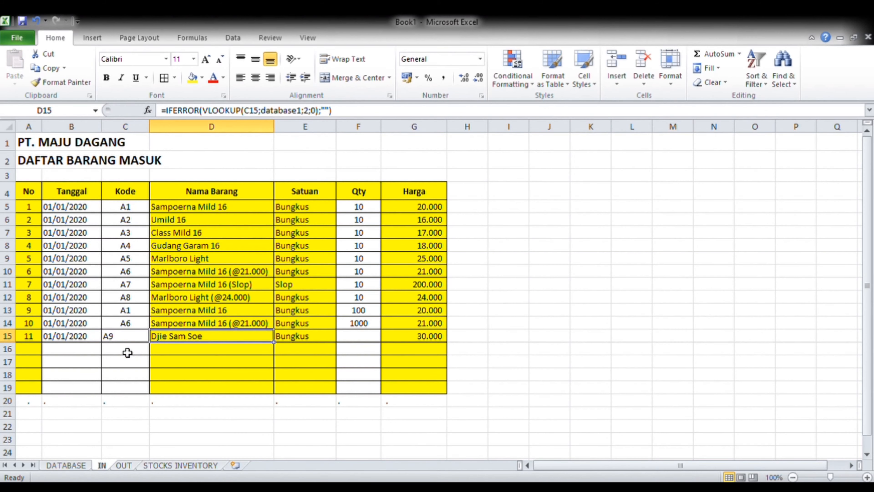
key("Left")
left_click(256, 79)
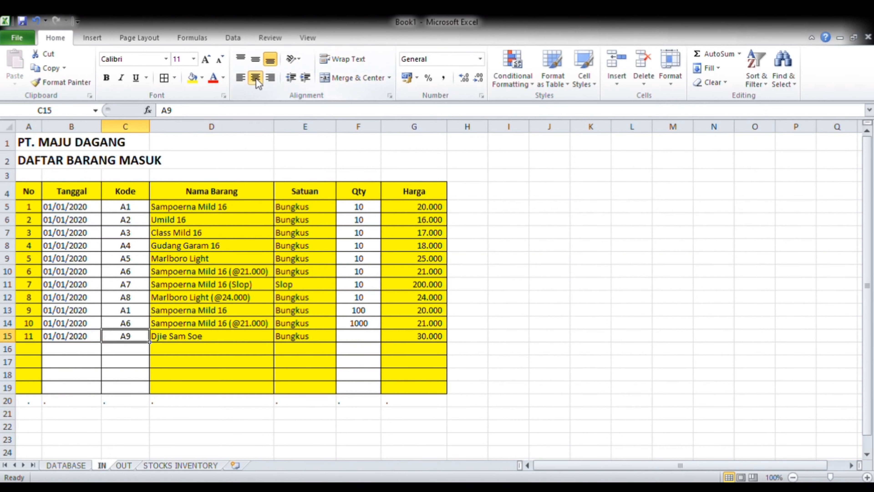
Enter a quantity of 100 for A9 in F15 of the IN sheet and centre it.
key("Right")
key("Right")
key("Right")
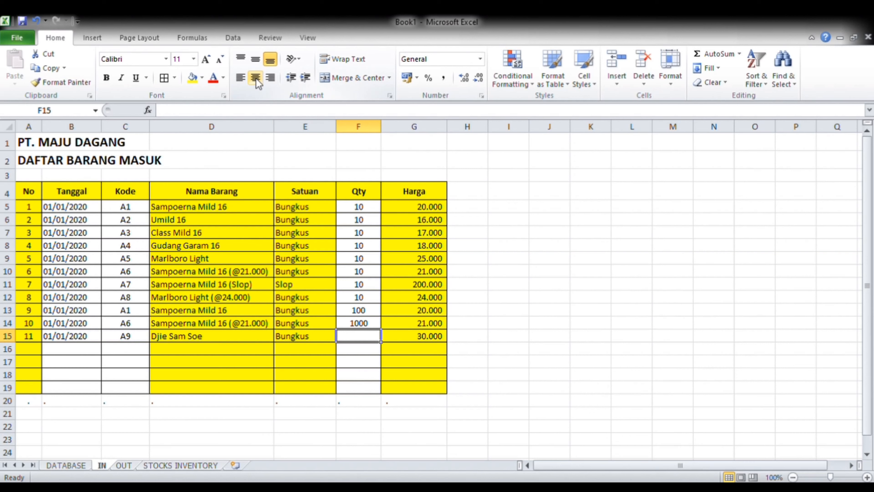
type("100")
key("Right")
key("Left")
left_click(254, 78)
key("shift+Down")
key("shift+Down")
key("shift+Down")
key("shift+Down")
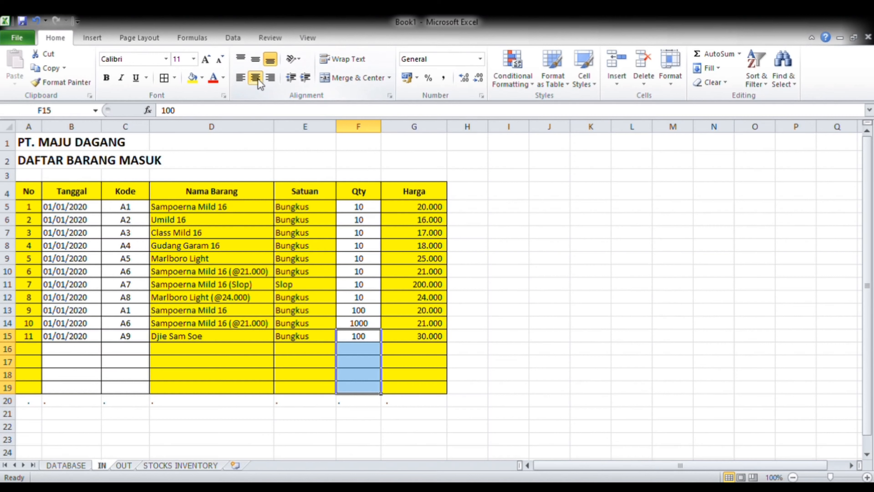
left_click(439, 336)
left_click_drag(361, 340, 425, 336)
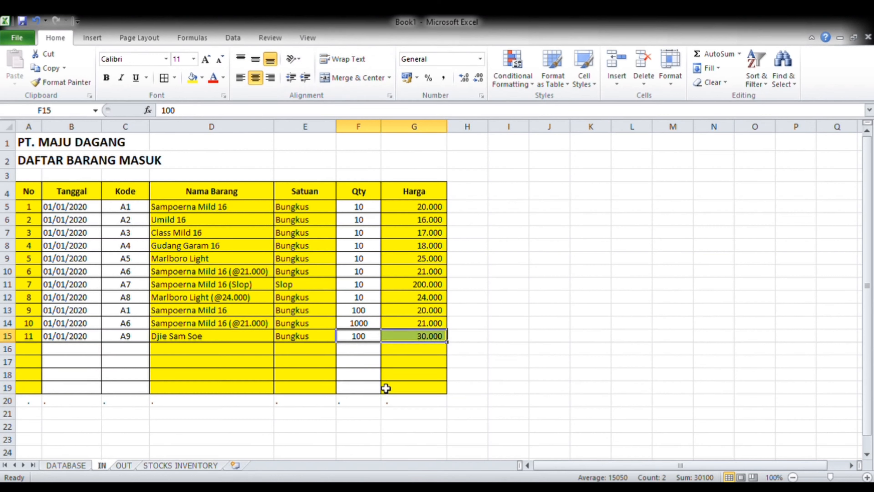
Copy the date formula from B14 into B15 on the OUT sheet.
left_click(124, 465)
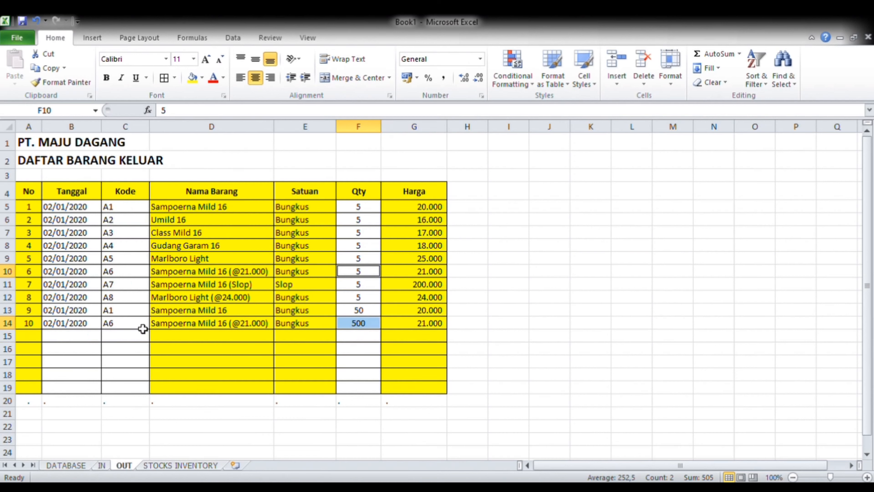
left_click(64, 336)
left_click(98, 312)
key("Down")
key("Down")
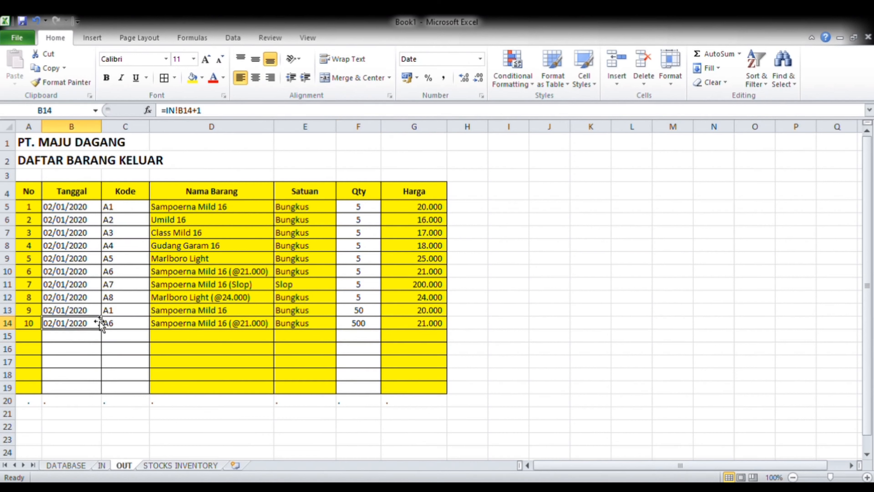
key("Up")
key("ctrl+c")
key("Down")
key("ctrl+v")
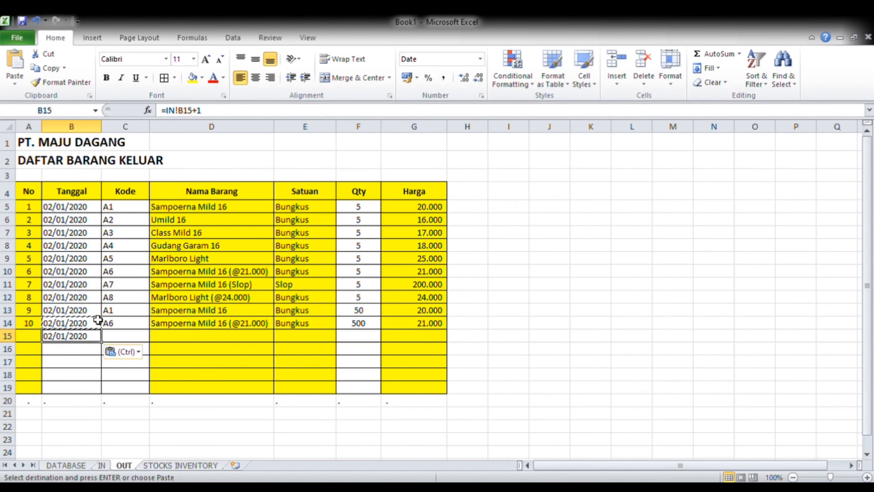
Enter the code A9 and a centred quantity of 5 in row 15 of the OUT sheet.
key("Tab")
type("A9")
key("Tab")
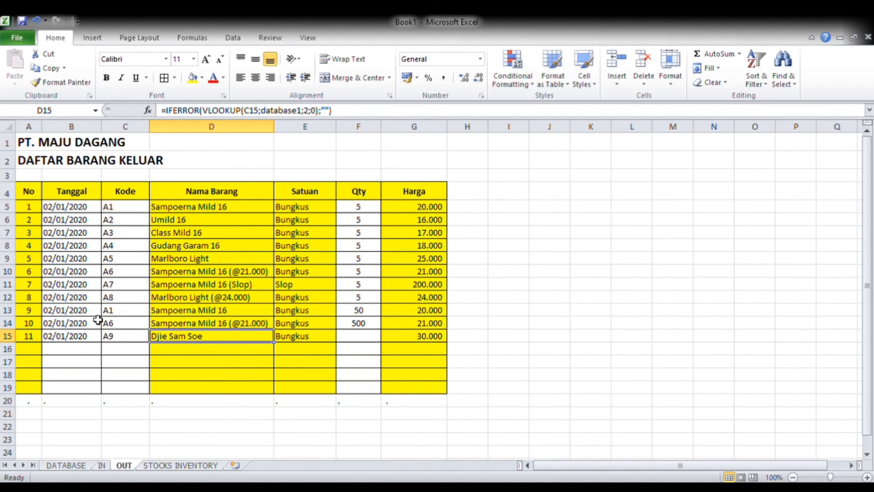
key("Tab")
key("Tab")
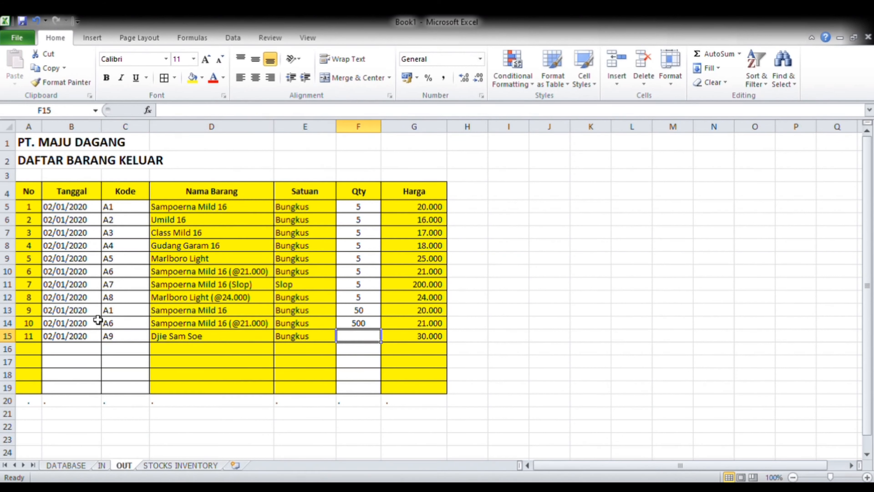
type("5")
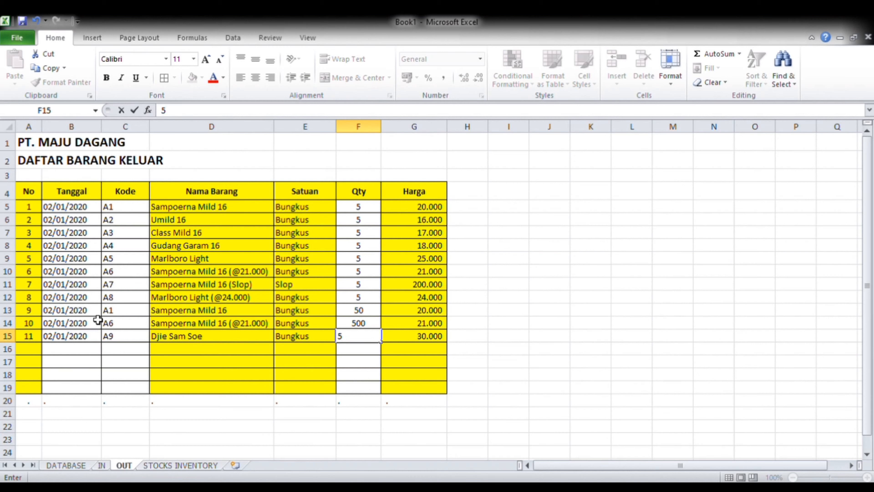
key("ctrl+Return")
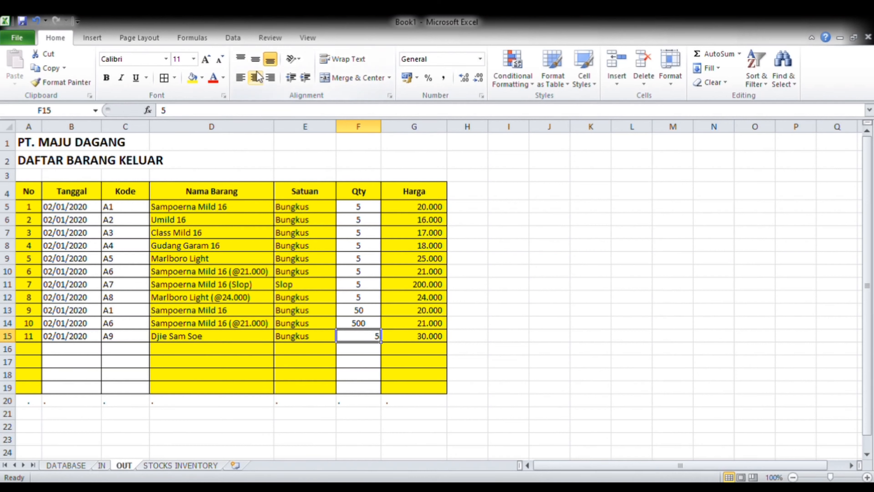
left_click(256, 75)
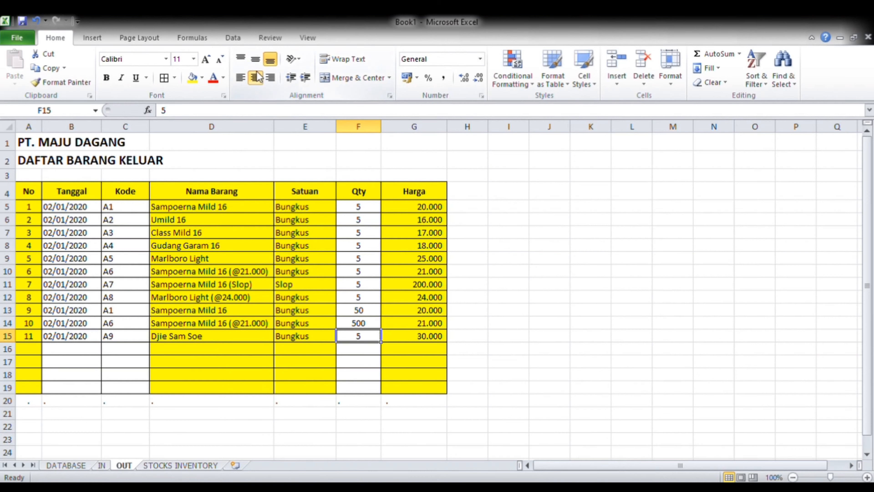
Check the A9 row in STOCKS INVENTORY across its code, name, unit, IN, OUT, Stocks, Harga and Total cells.
left_click(170, 468)
left_click(99, 340)
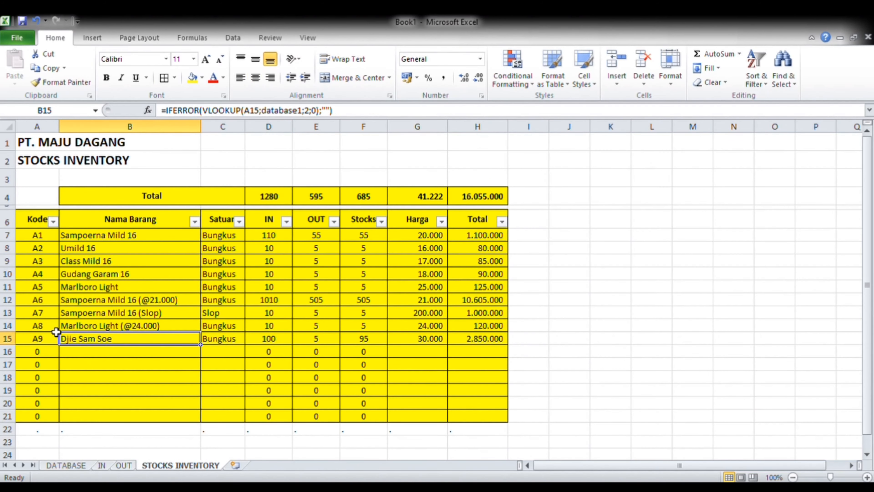
left_click(40, 342)
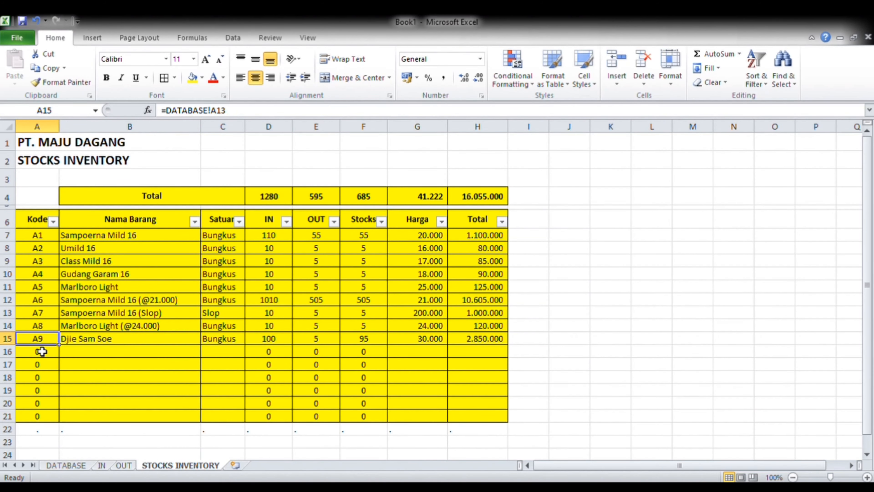
left_click(145, 340)
left_click(237, 341)
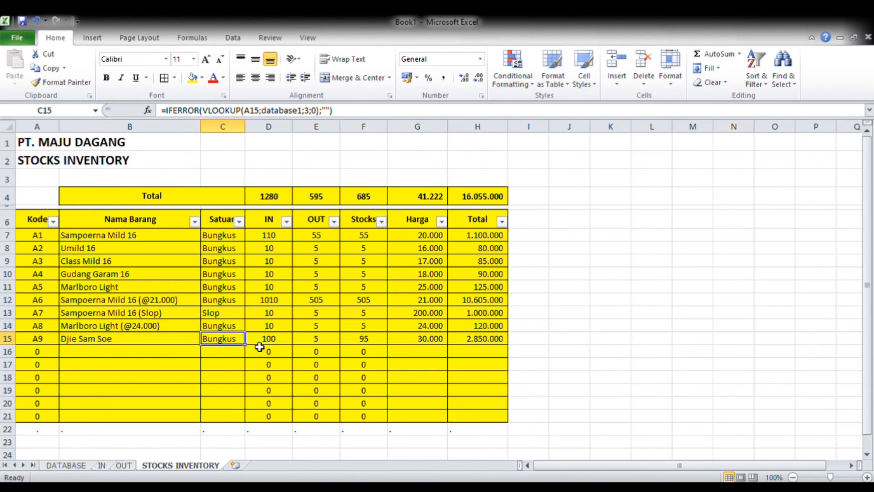
left_click(285, 343)
left_click(318, 343)
left_click(384, 340)
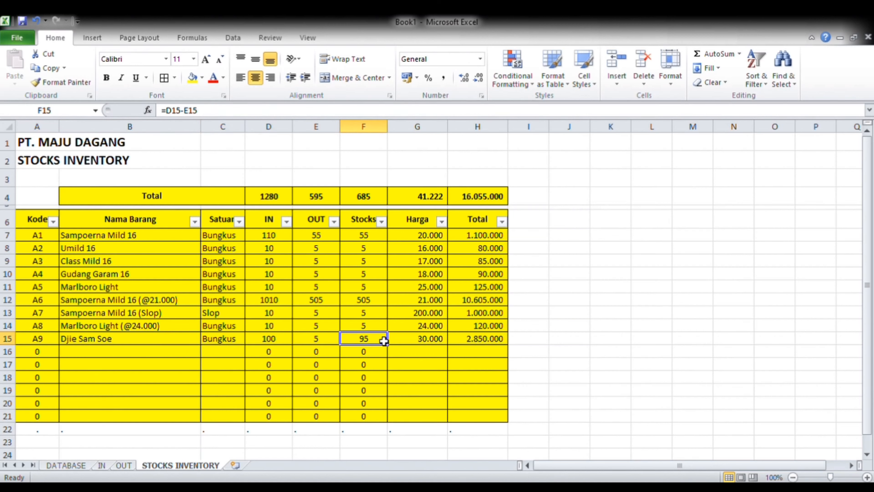
left_click(428, 342)
left_click(495, 346)
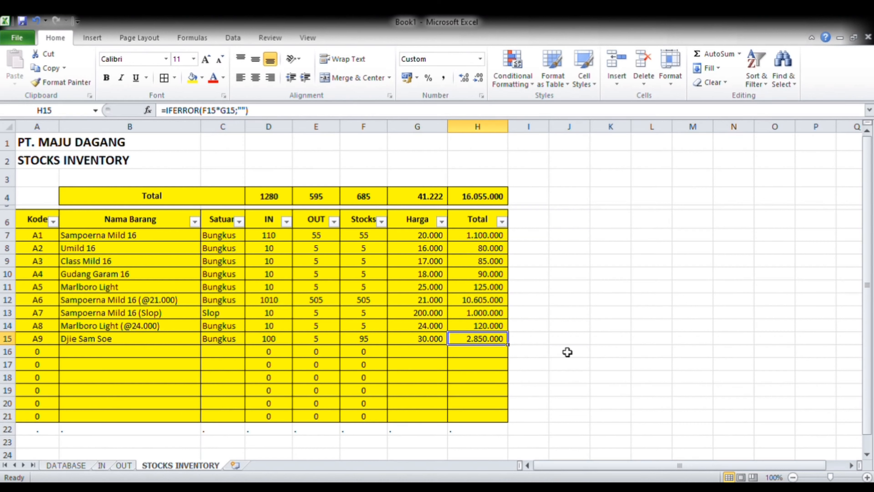
left_click(272, 380)
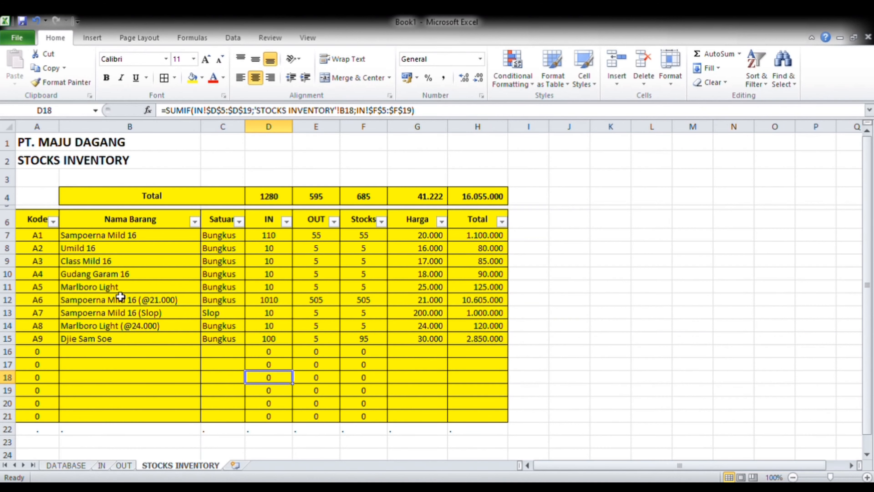
left_click(123, 465)
left_click(102, 466)
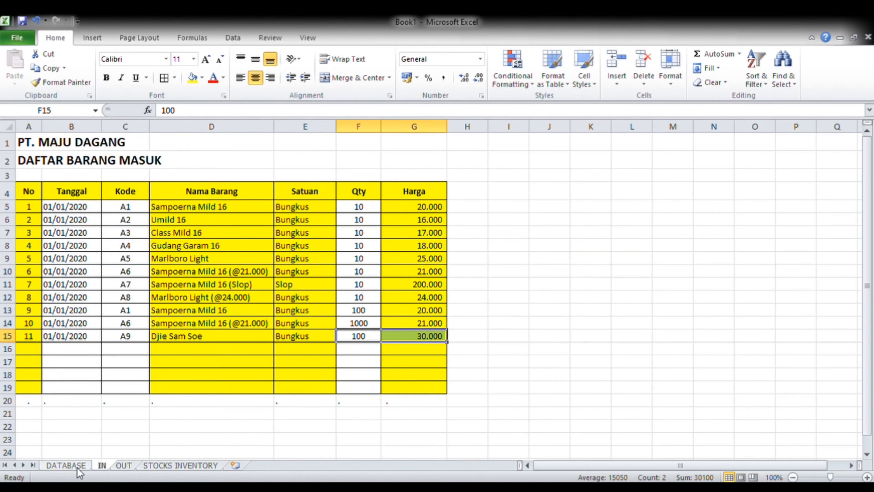
left_click(65, 464)
left_click(109, 260)
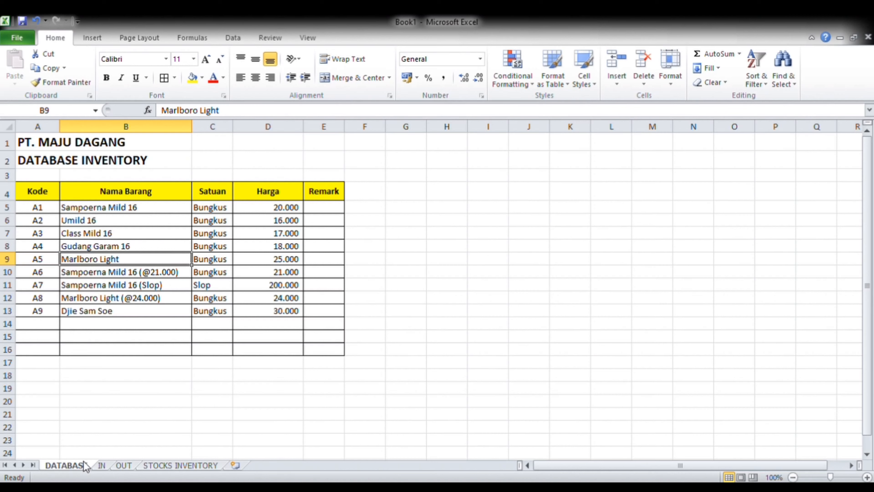
left_click(52, 325)
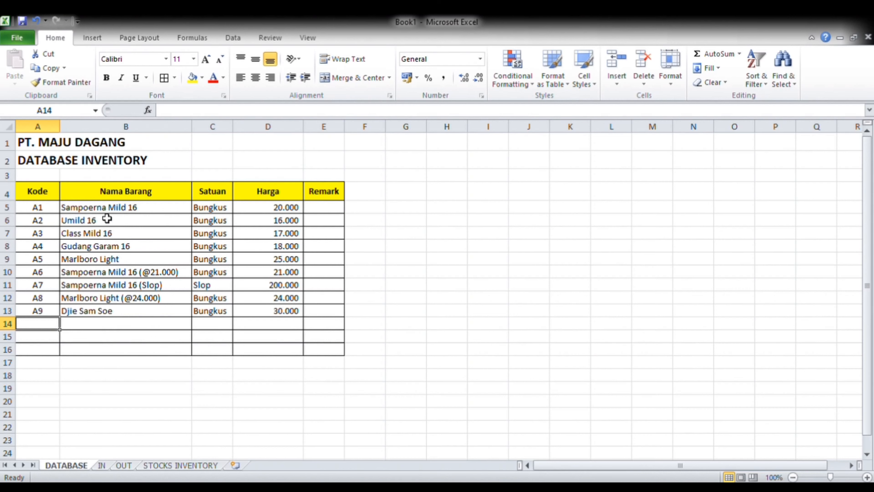
left_click(107, 210)
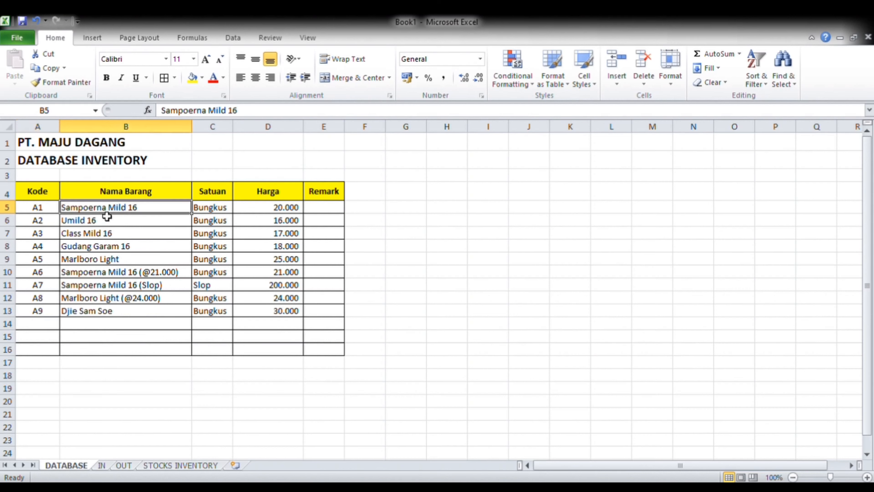
Review the Class Mild 16 row in DATABASE and the empty No, Tanggal and Kode cells below the entries on the IN sheet.
left_click(104, 236)
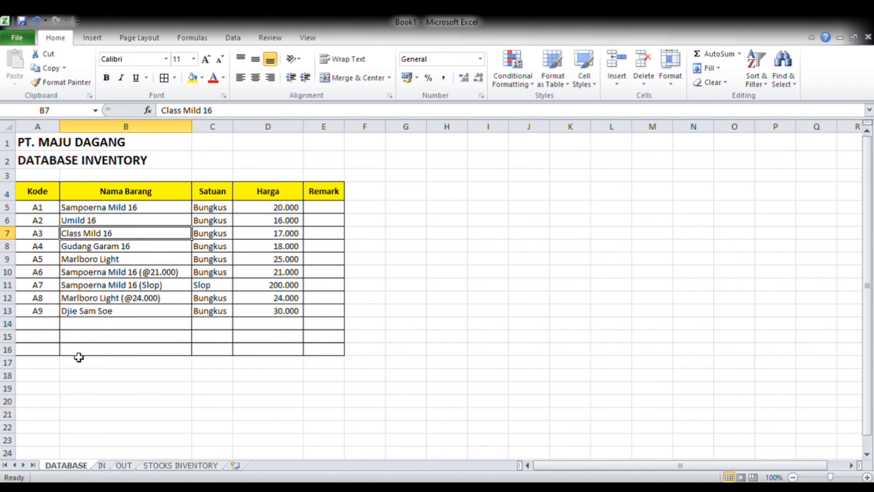
left_click_drag(51, 235, 320, 238)
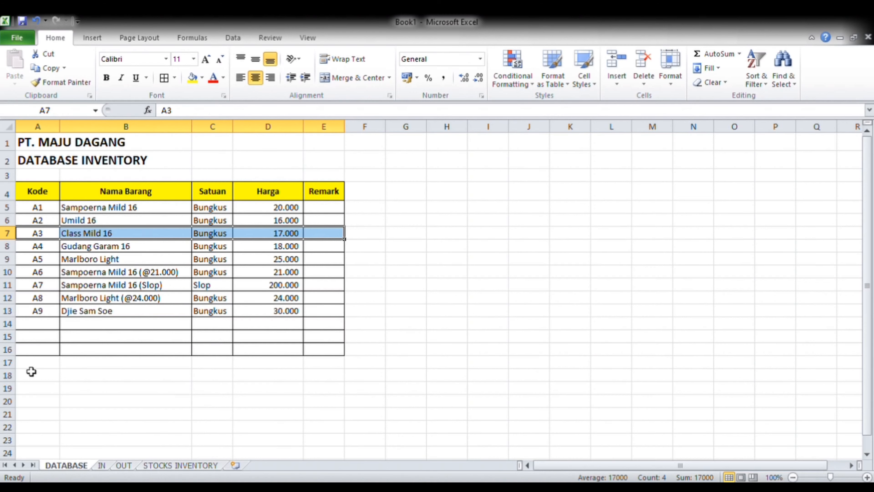
left_click(105, 465)
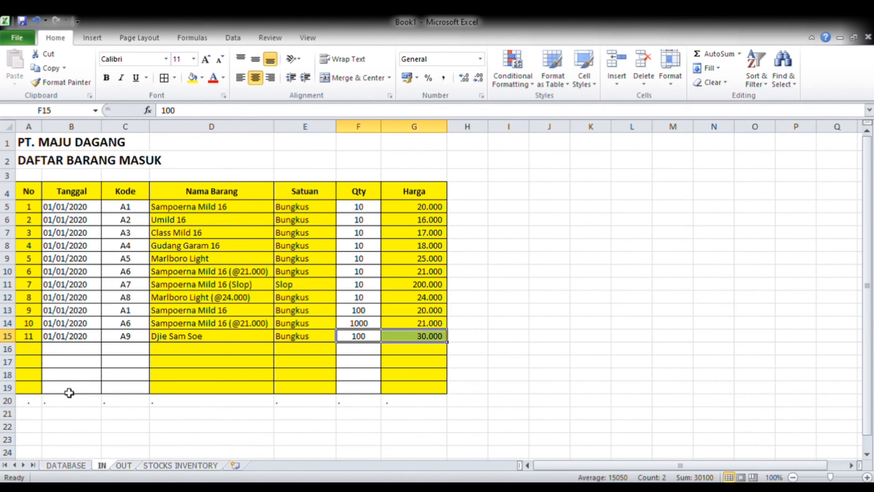
left_click(31, 350)
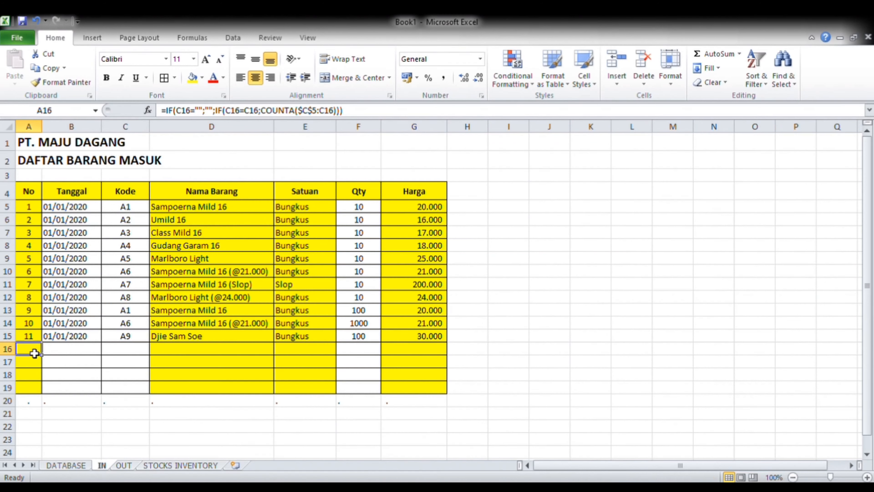
left_click(134, 361)
left_click(98, 365)
left_click(131, 377)
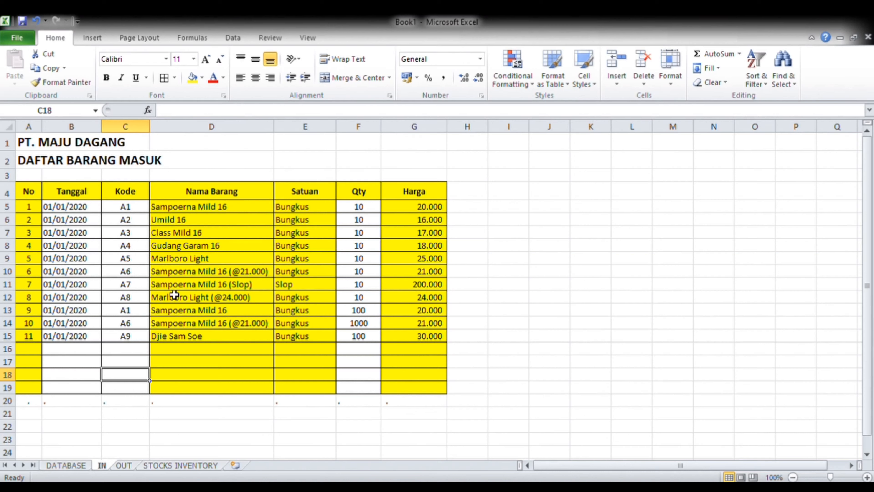
Examine the date, name, unit and price cells in row 5 of IN, the STOCKS INVENTORY sheet, and the unit formula in E7 of OUT.
left_click(71, 209)
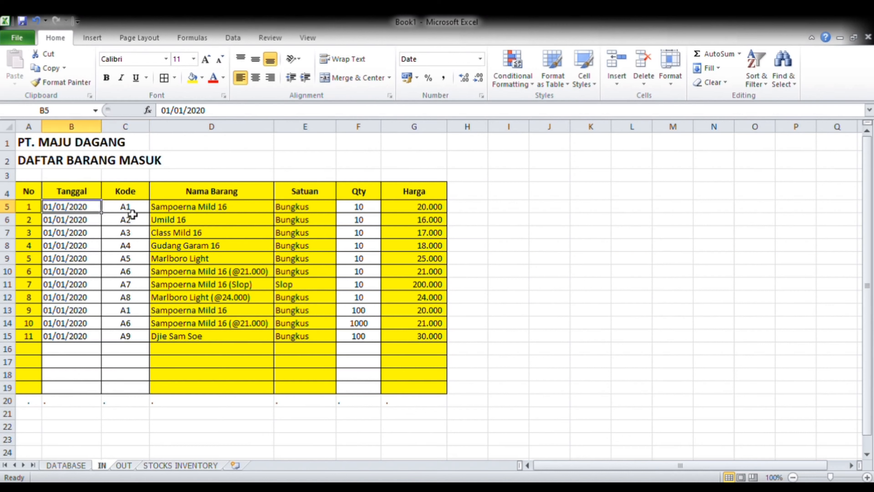
left_click(182, 207)
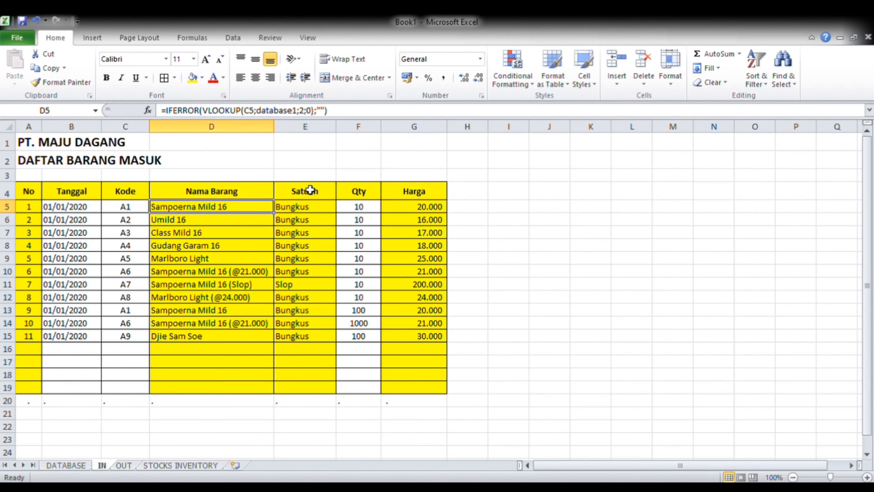
left_click(306, 208)
left_click(413, 211)
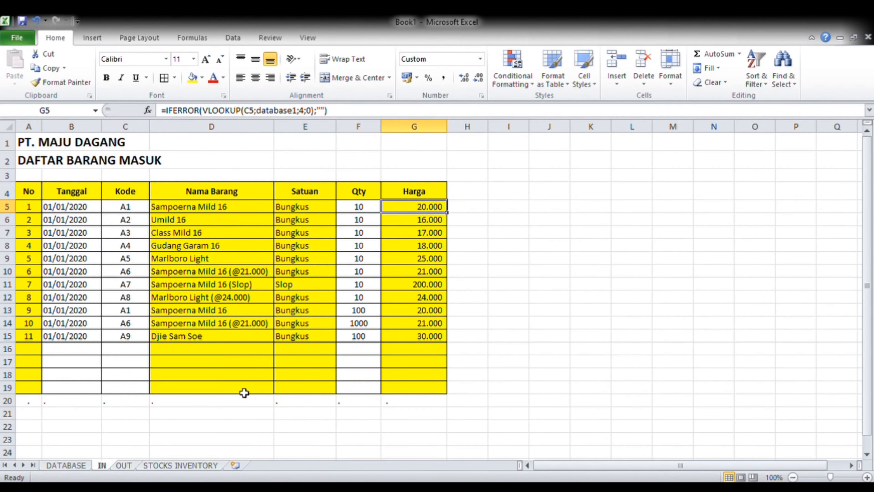
left_click(147, 465)
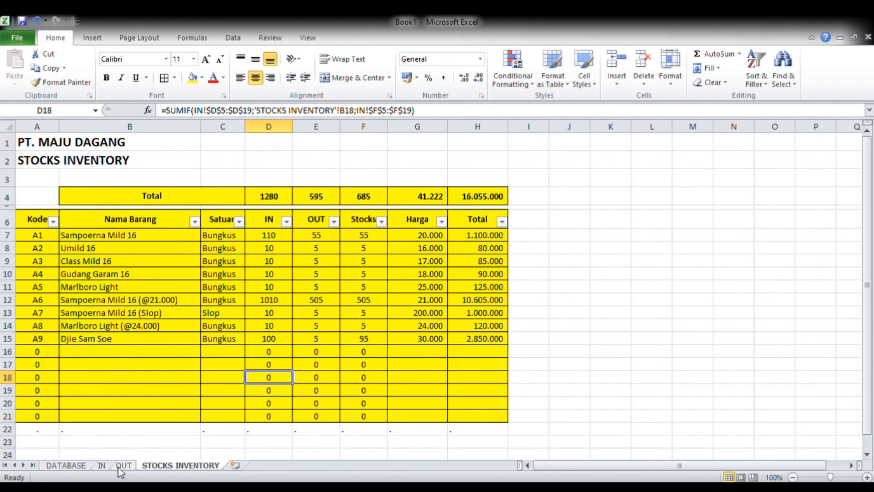
left_click(123, 465)
left_click(292, 234)
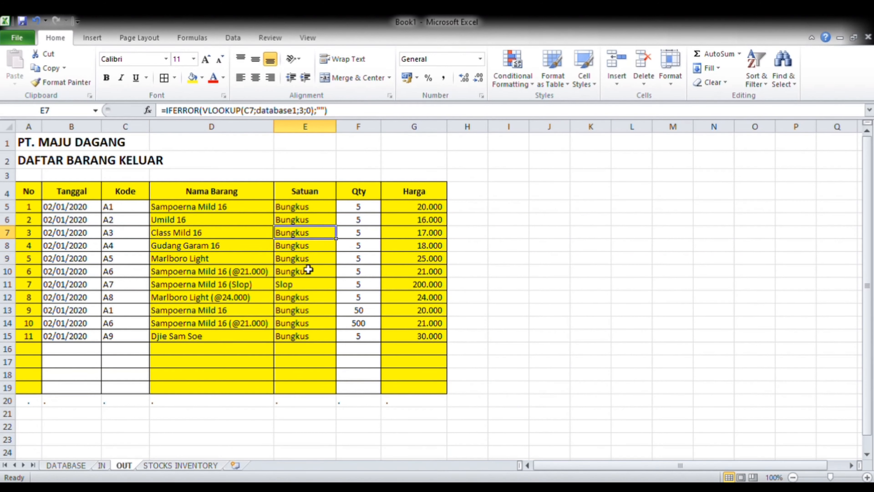